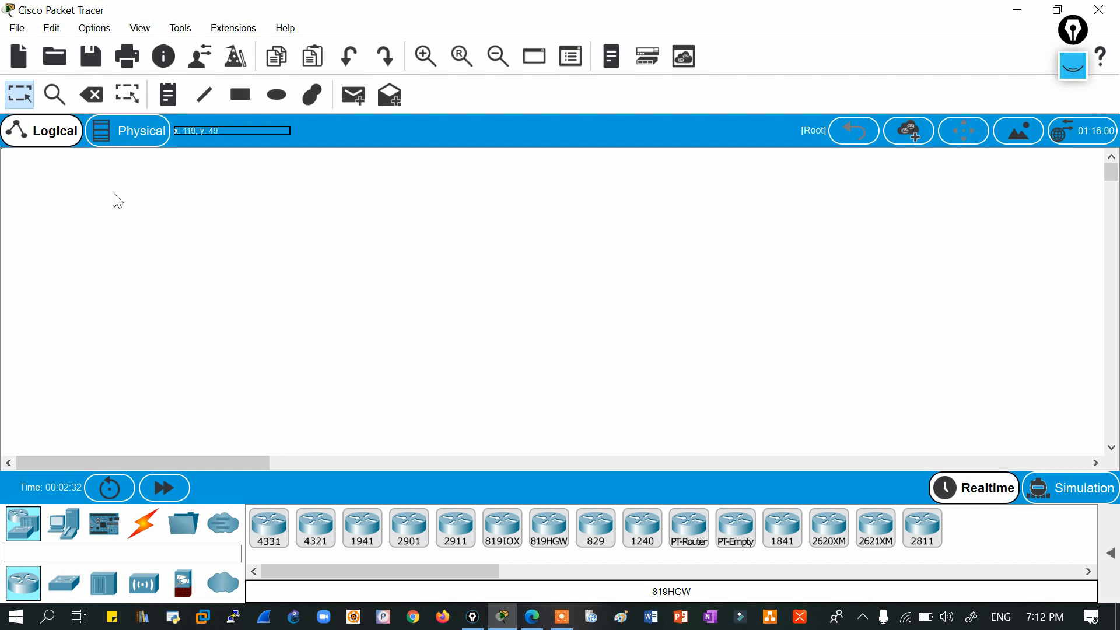
Place a WLC-PT controller and a LAP-PT lightweight access point above it on the workspace.
drag(42, 173, 904, 404)
drag(47, 181, 1028, 431)
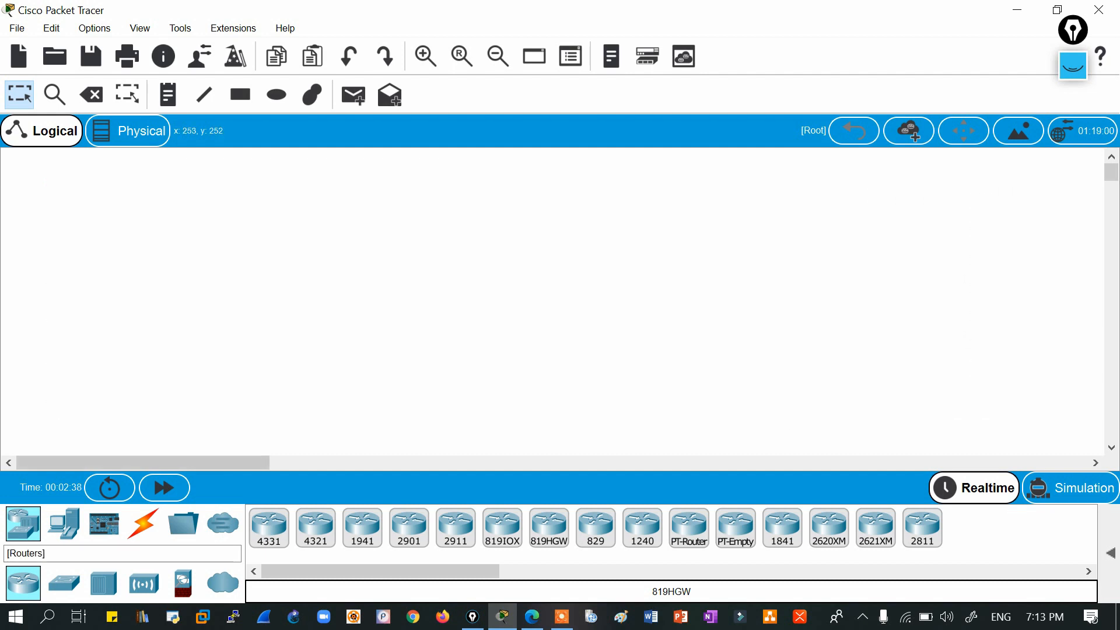
click(155, 585)
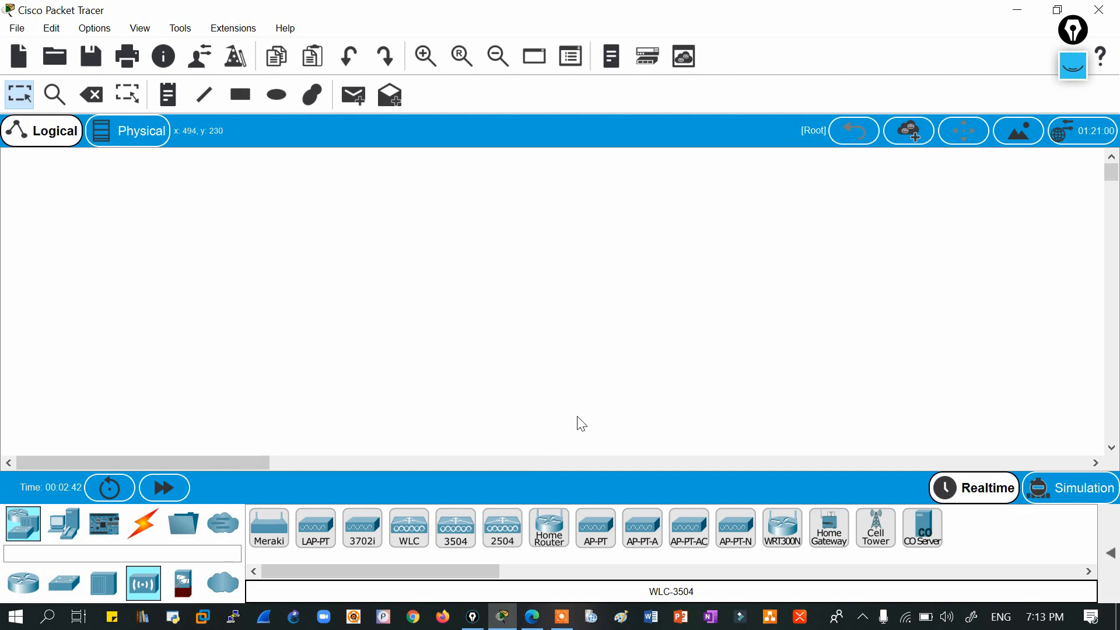
click(403, 536)
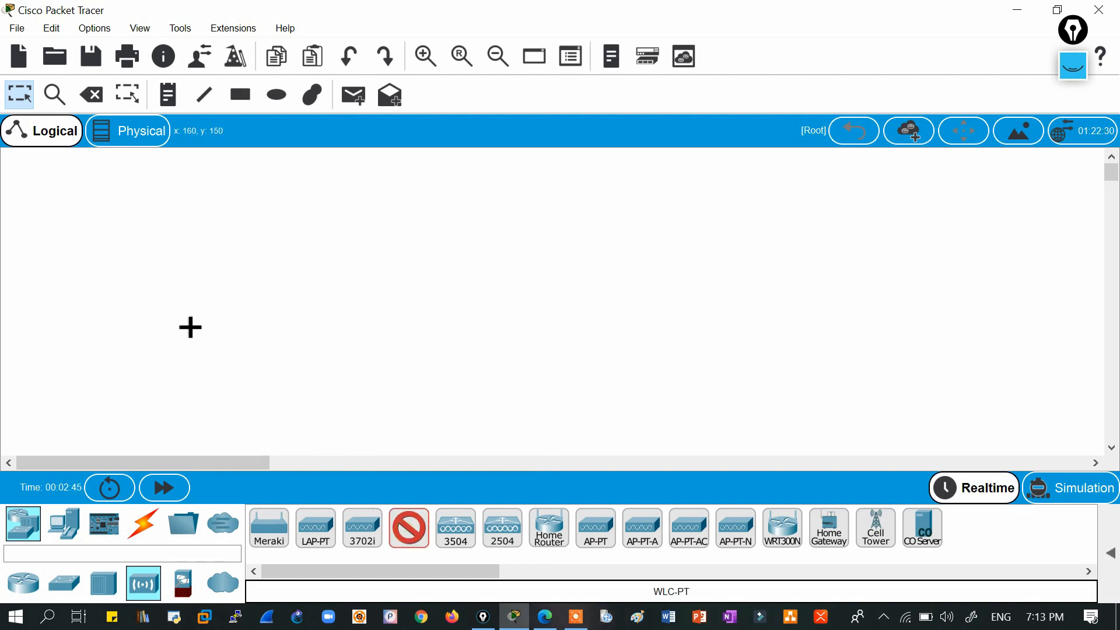
click(149, 295)
click(314, 535)
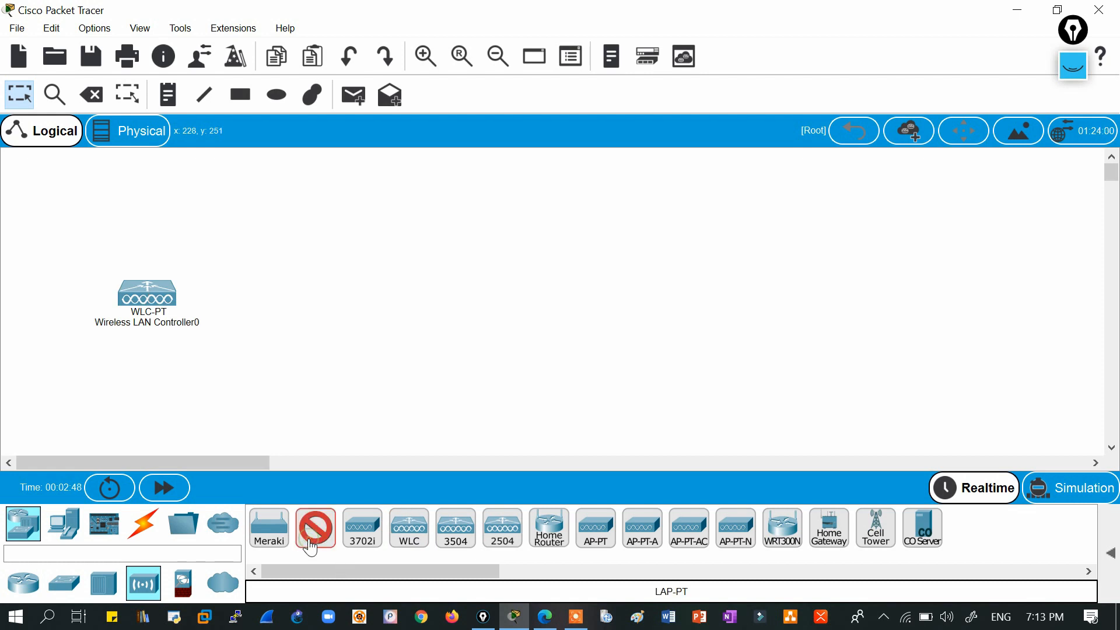
click(391, 221)
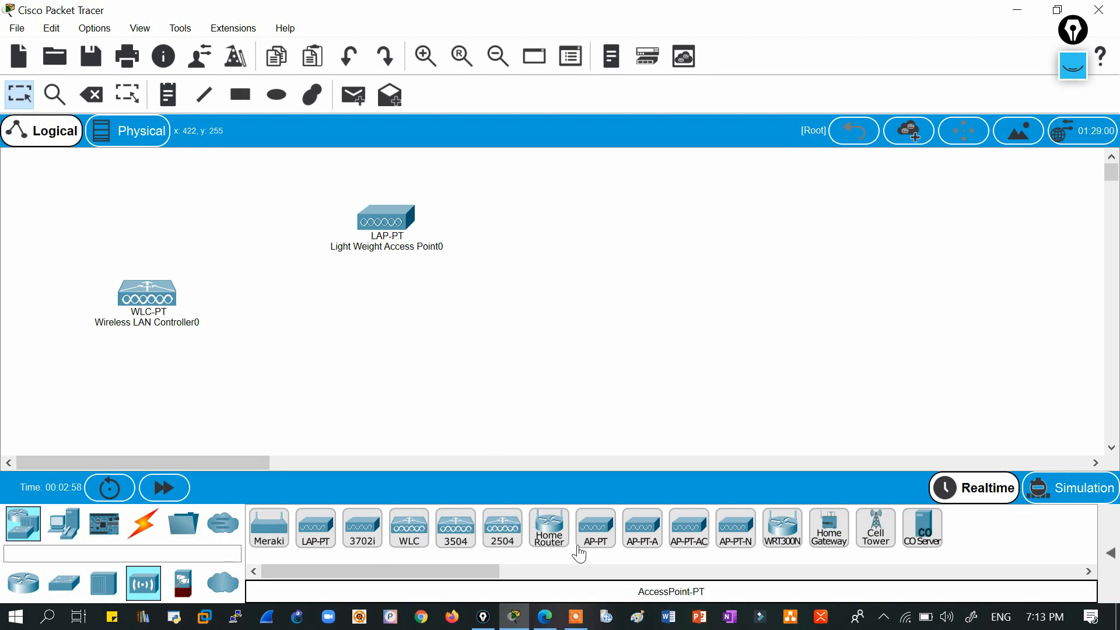
Add an AccessPoint-PT, a WLC-3504 controller and a WLC-2504 controller toward the right.
click(596, 541)
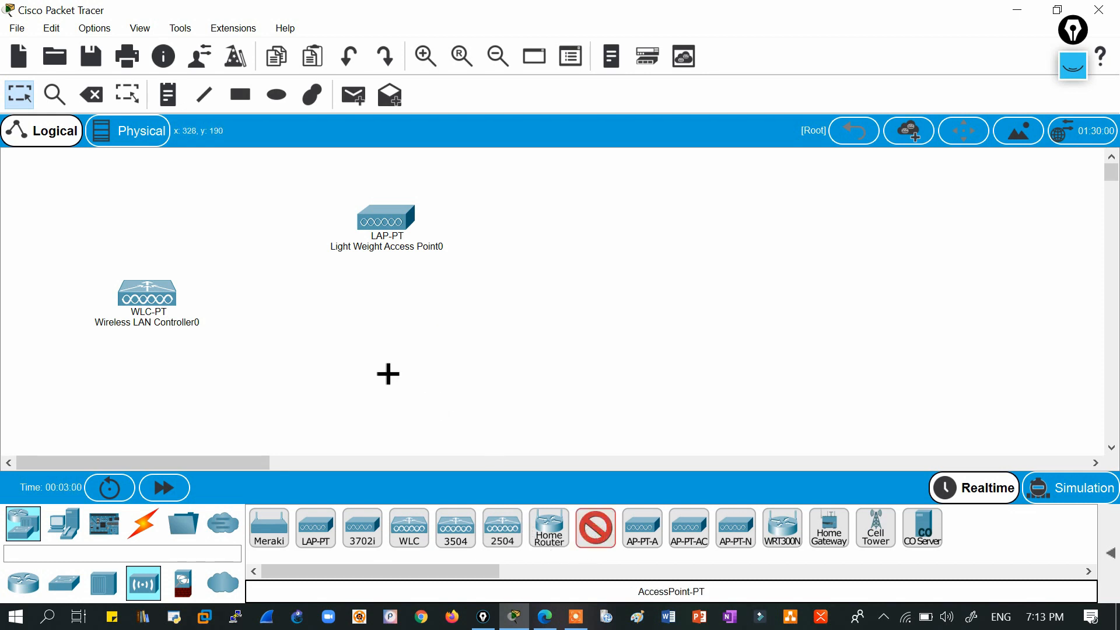
click(385, 371)
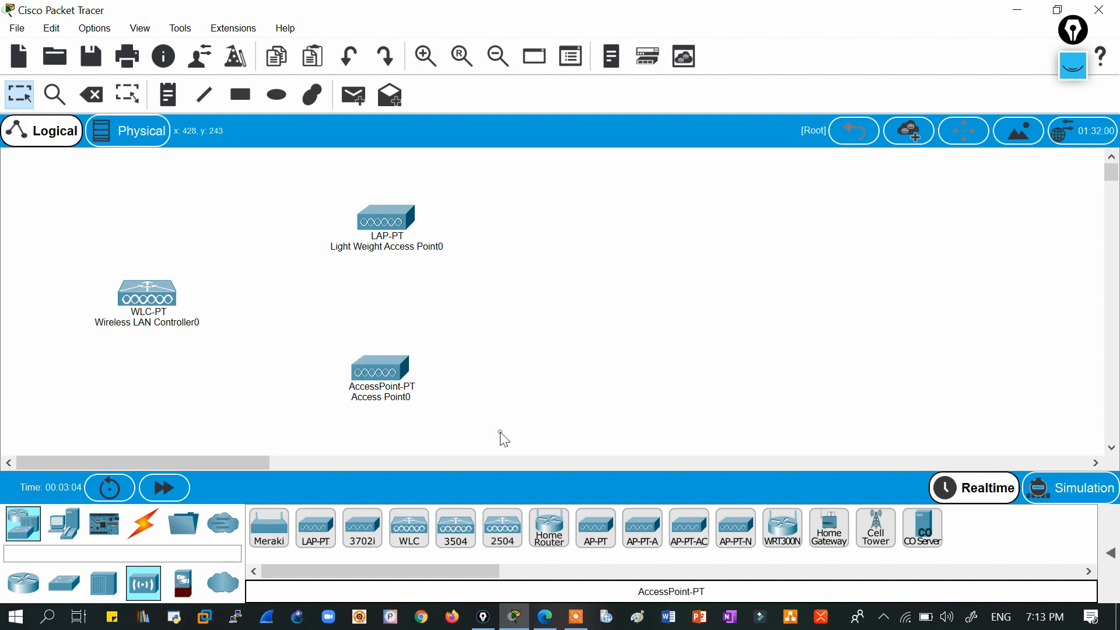
click(454, 531)
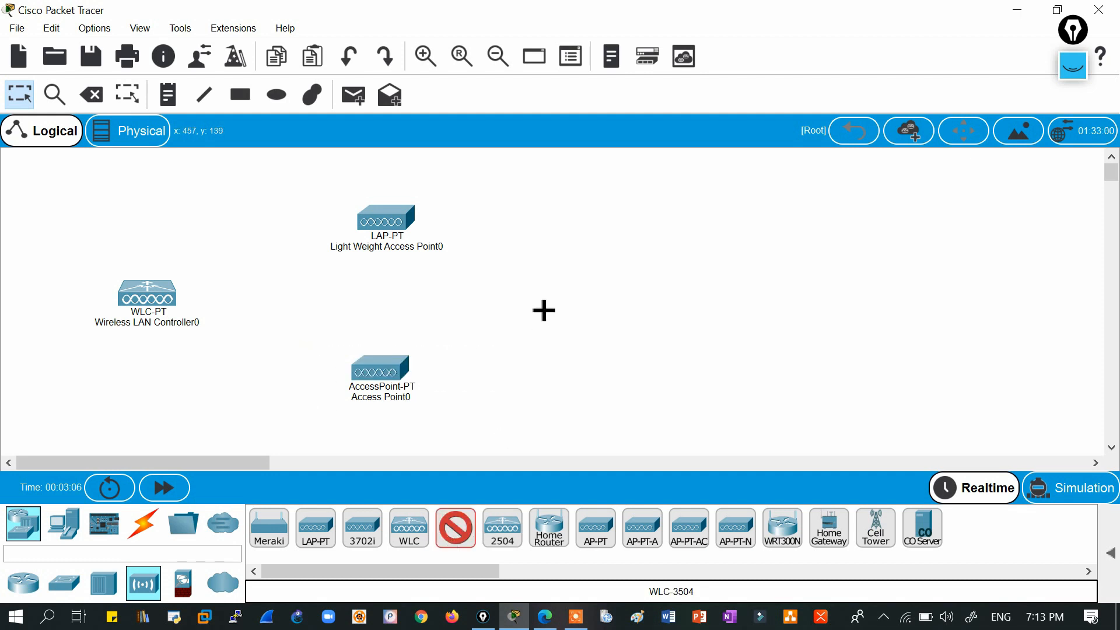
click(568, 292)
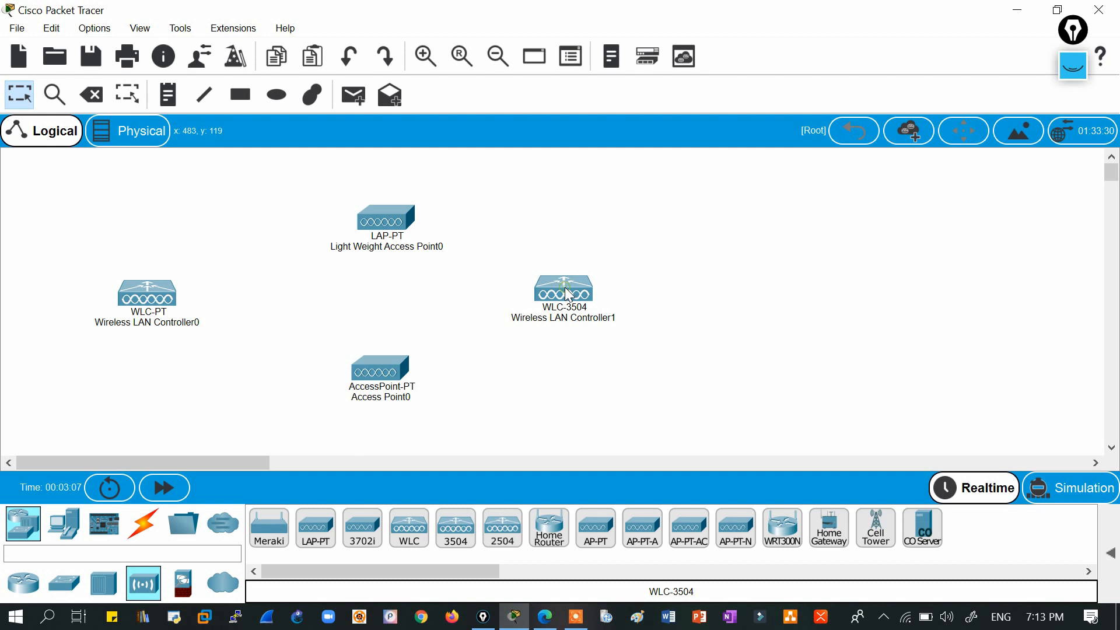
click(503, 531)
click(749, 308)
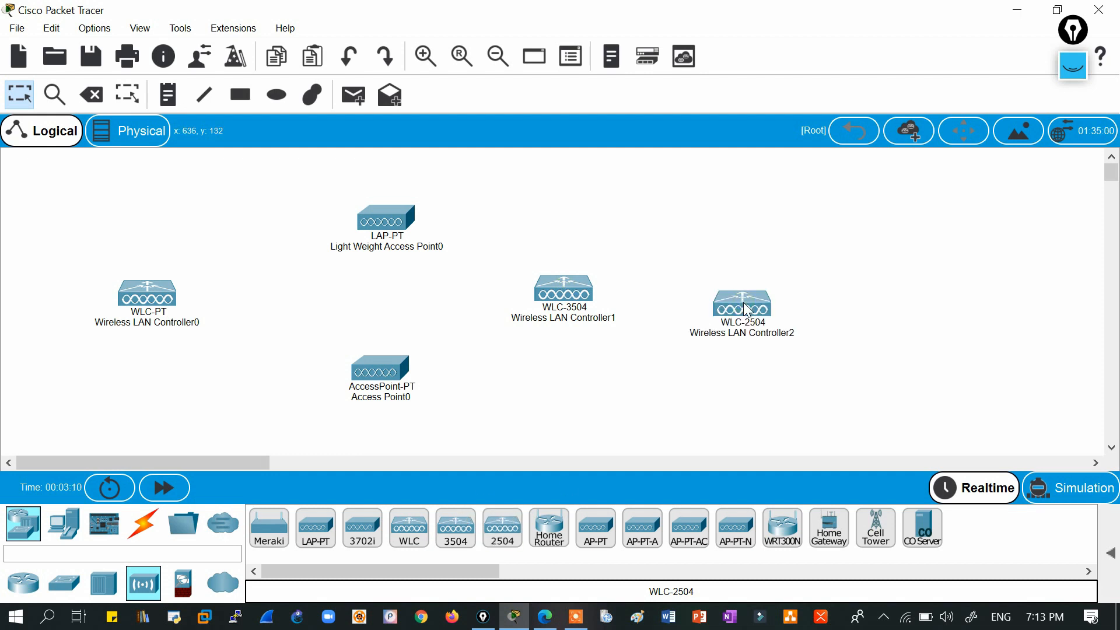
drag(742, 306, 748, 296)
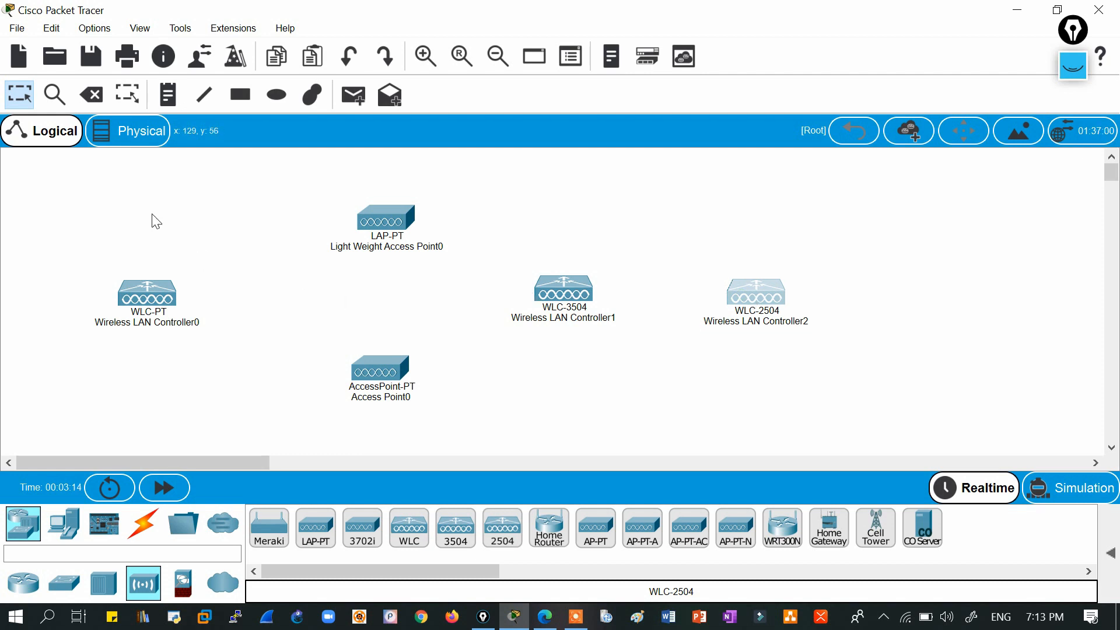
Drag Wireless LAN Controller0 rightward, nearer the access points and the other two controllers.
drag(41, 171, 865, 443)
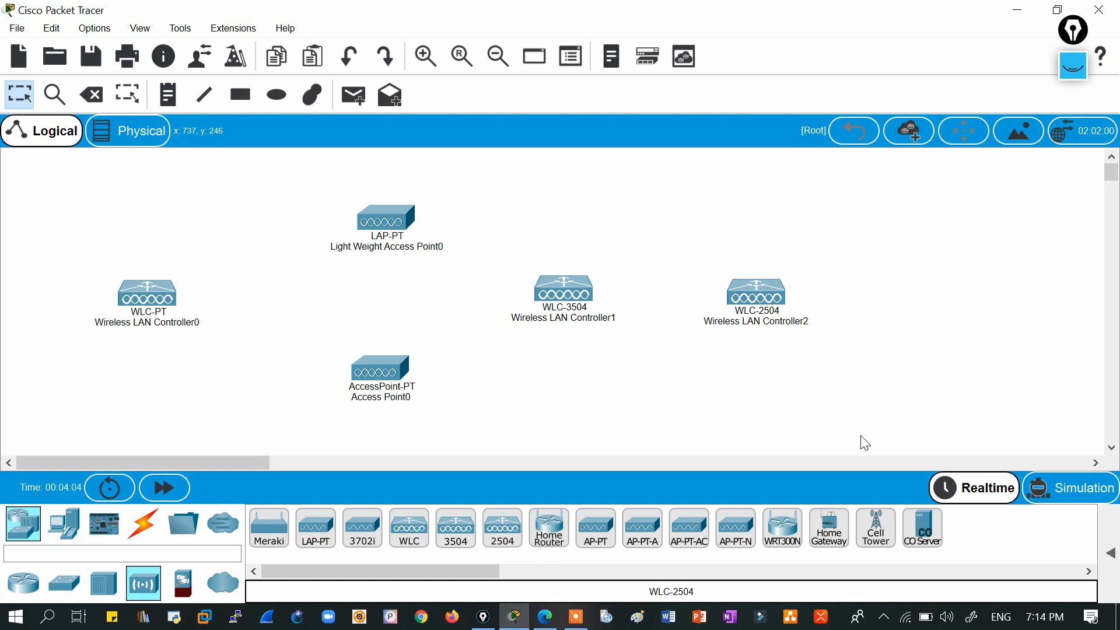
drag(149, 310, 251, 312)
drag(149, 168, 835, 443)
click(833, 438)
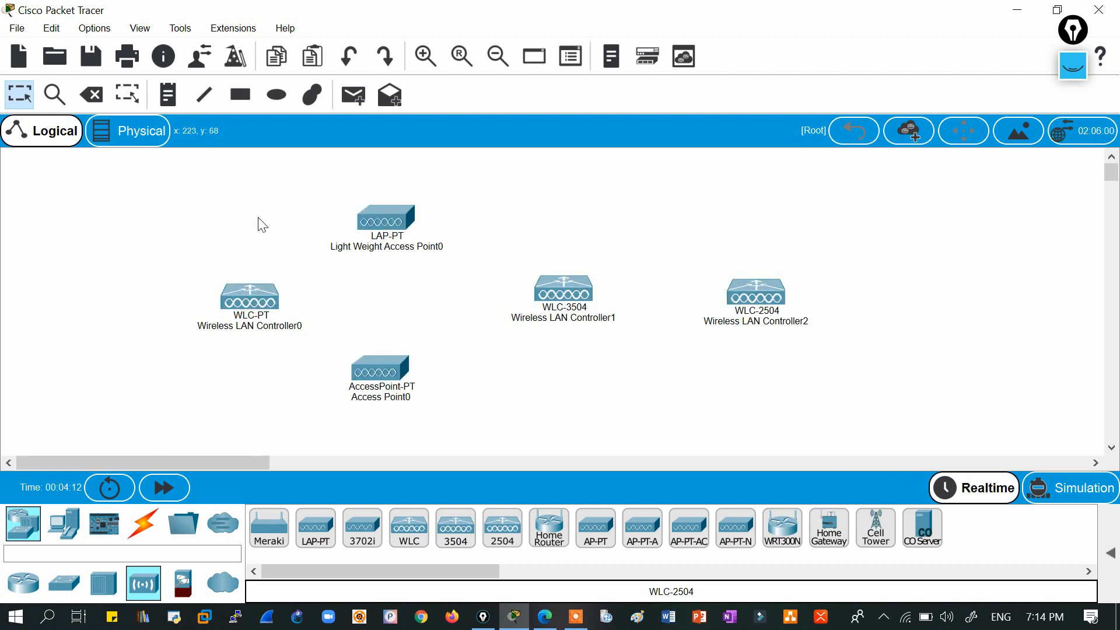
drag(149, 170, 856, 438)
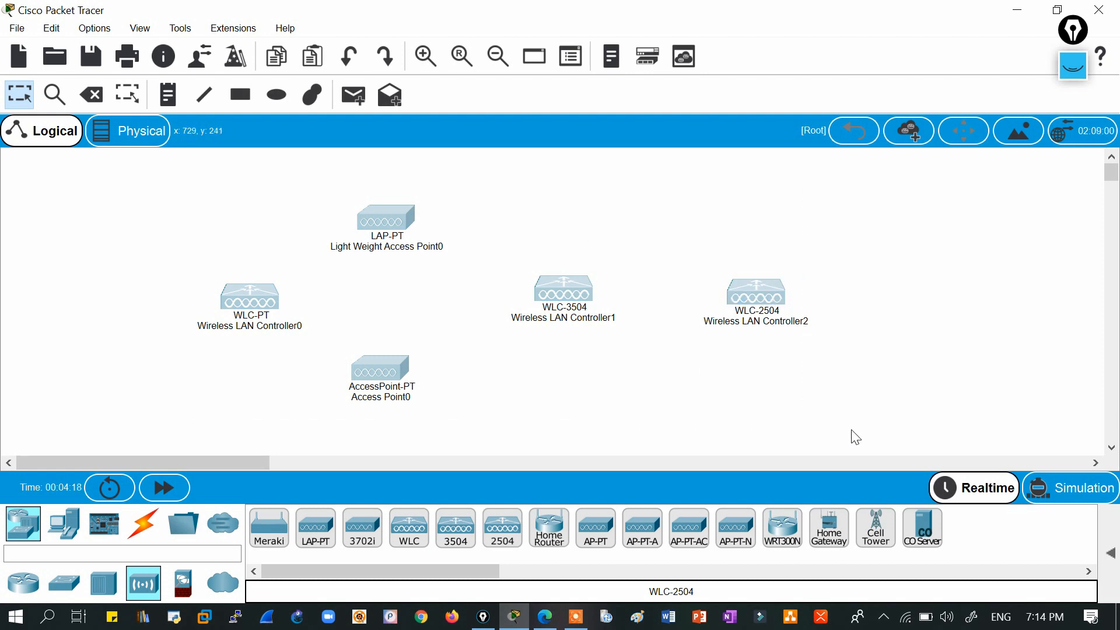
click(852, 431)
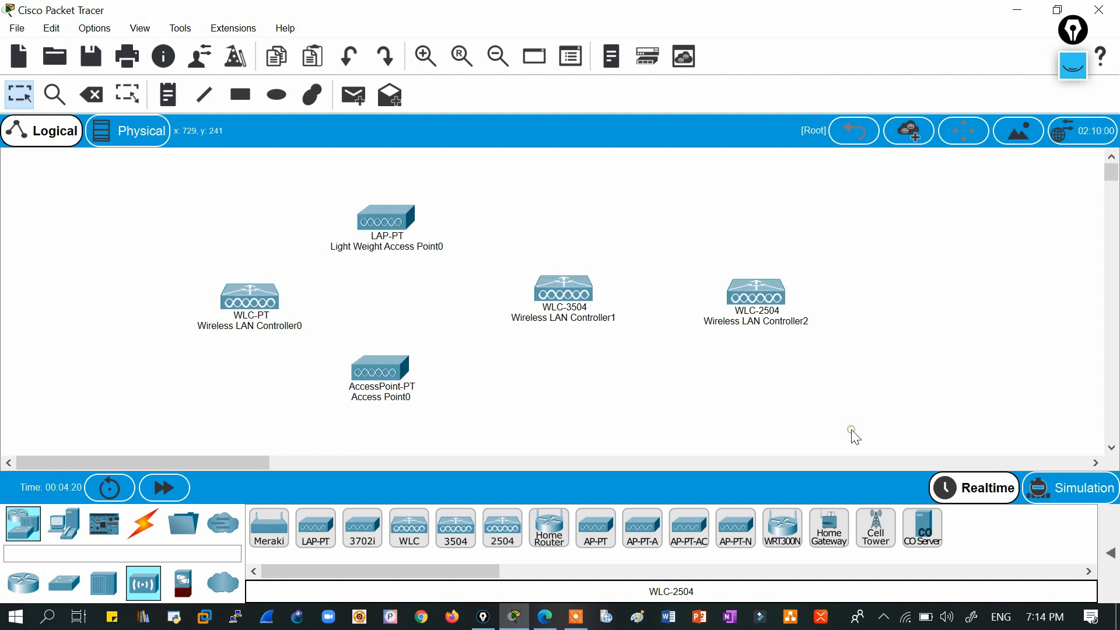
drag(132, 158, 869, 428)
click(1112, 451)
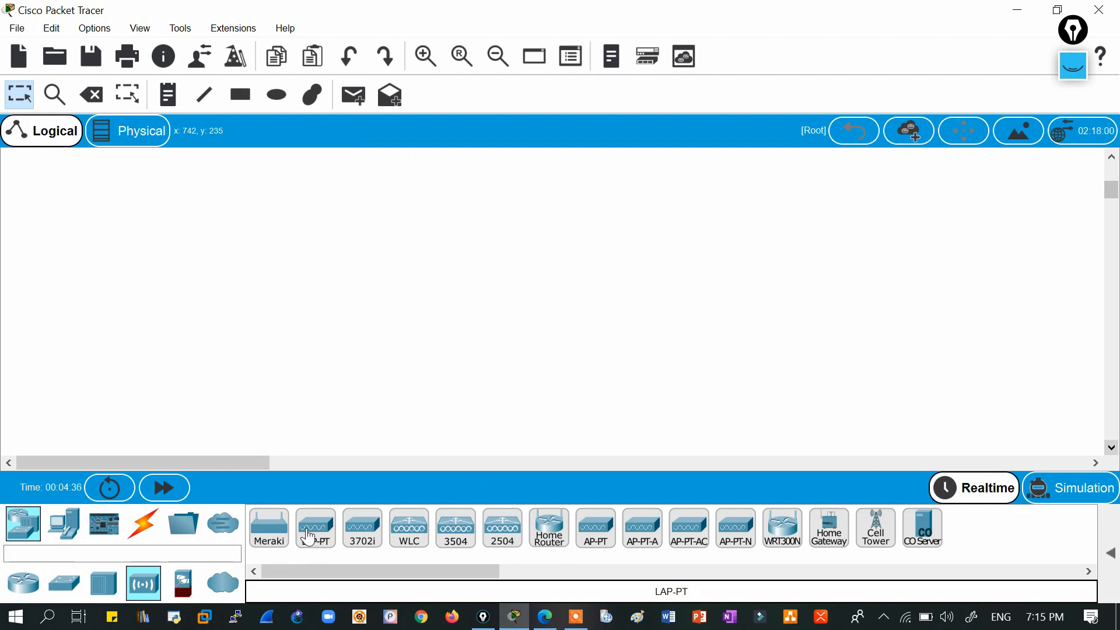
drag(1111, 193, 1111, 172)
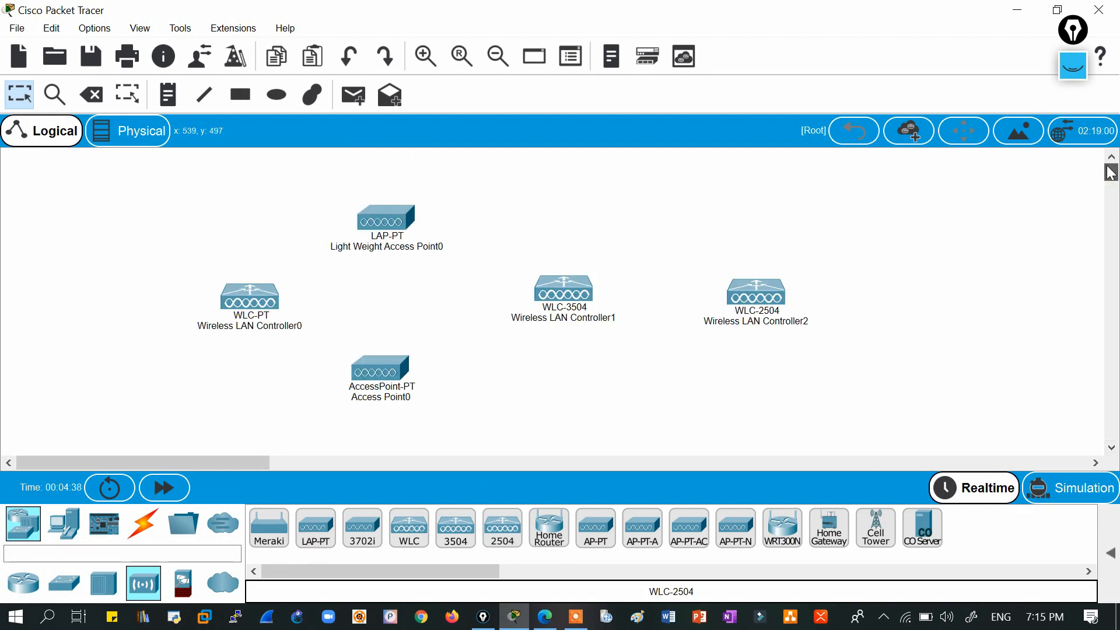
click(385, 235)
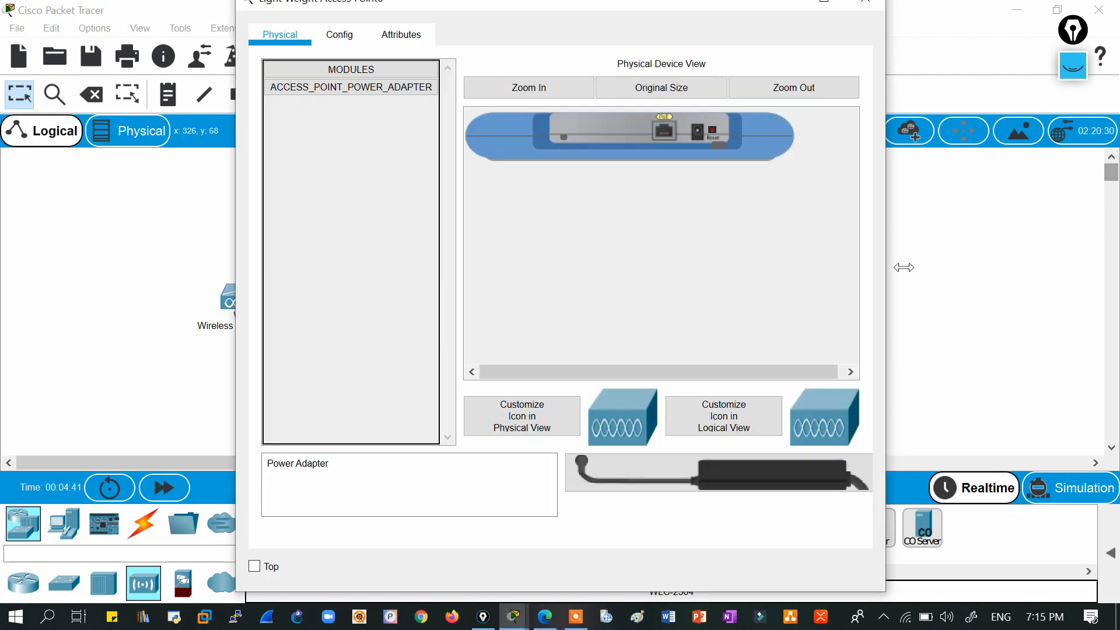
click(903, 267)
click(383, 370)
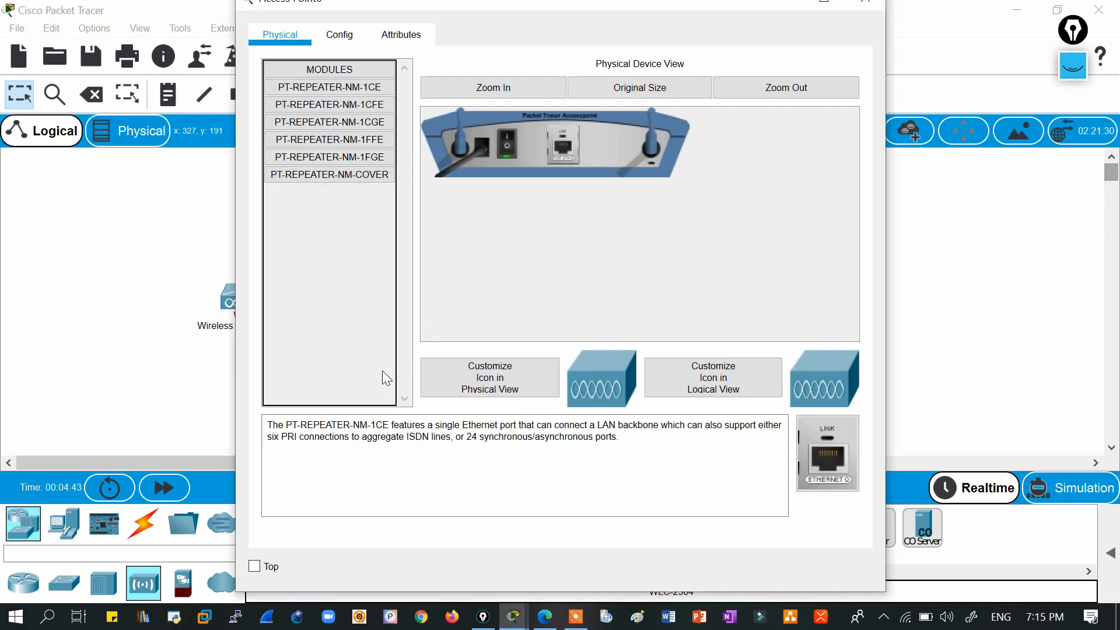
click(337, 37)
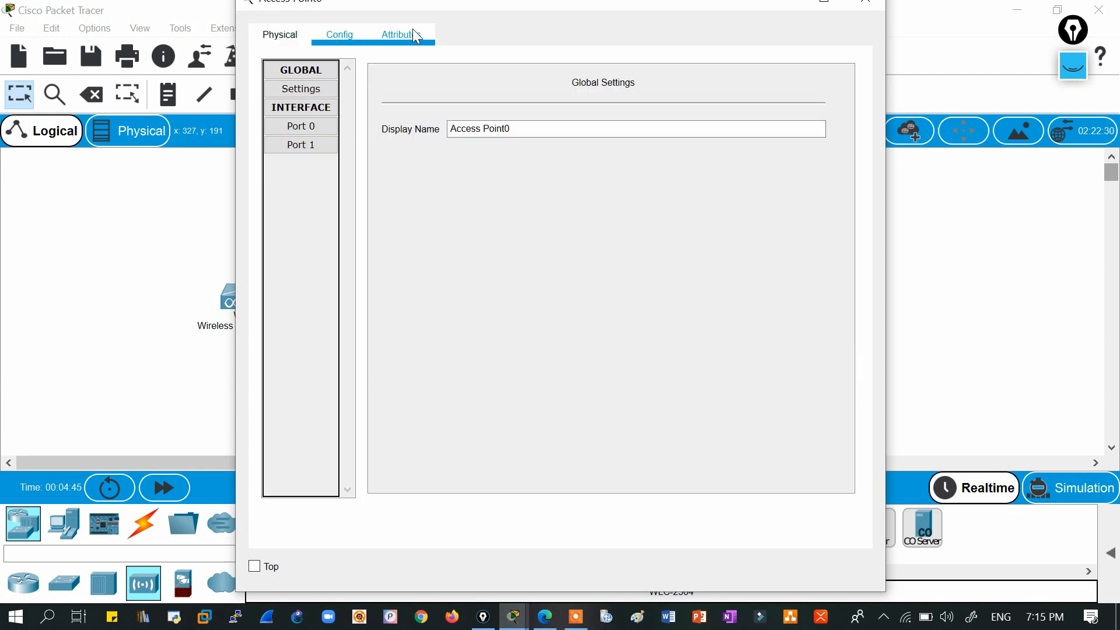
click(413, 32)
click(280, 35)
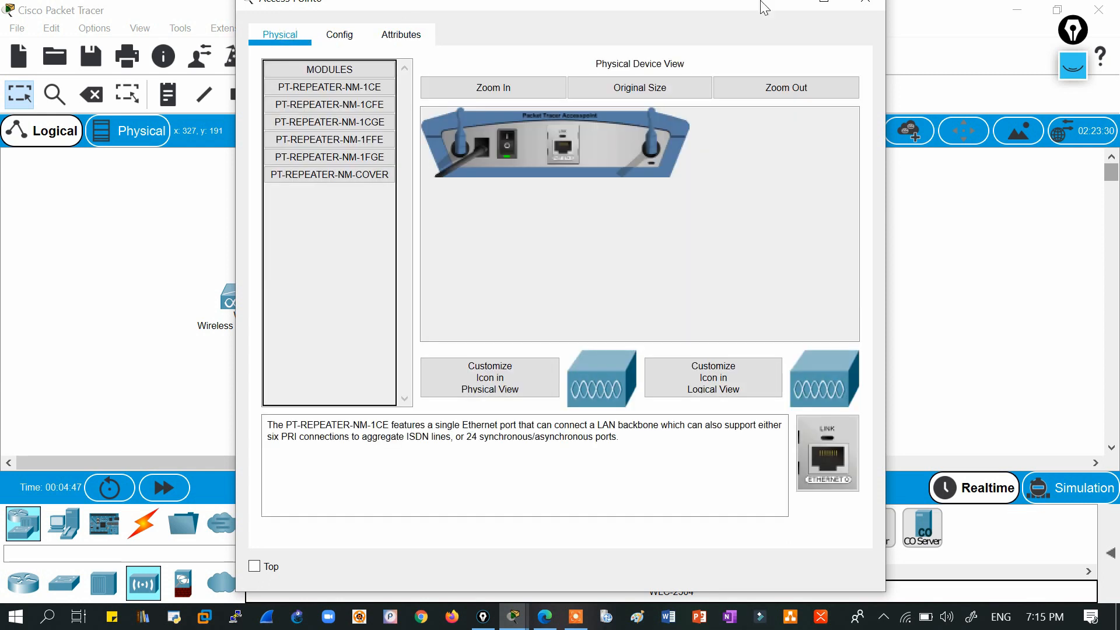
click(866, 3)
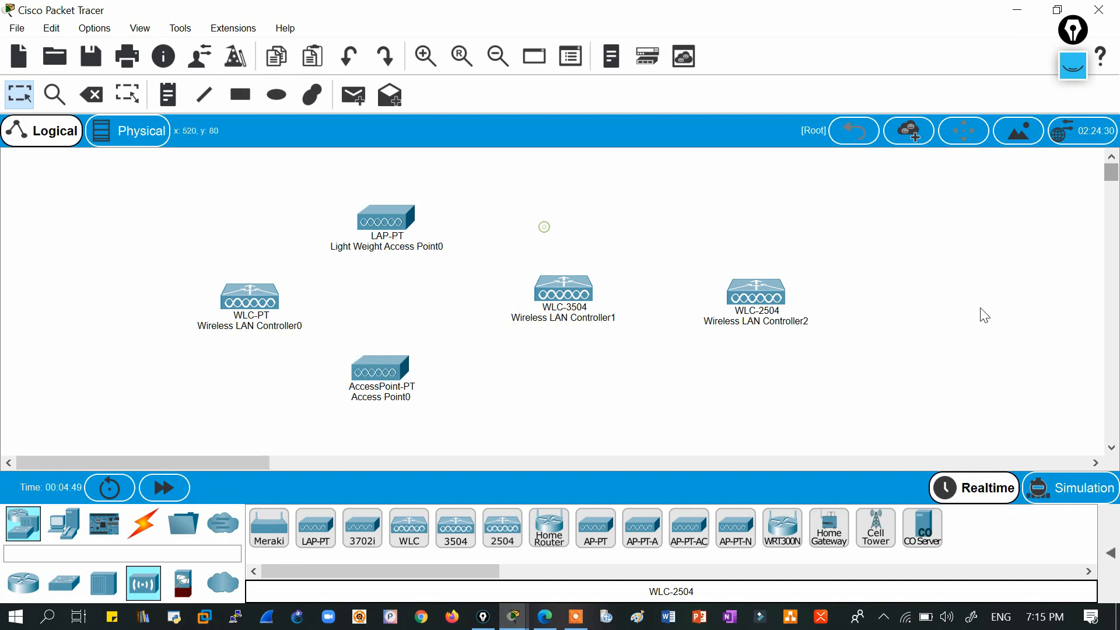
click(1112, 448)
click(1111, 448)
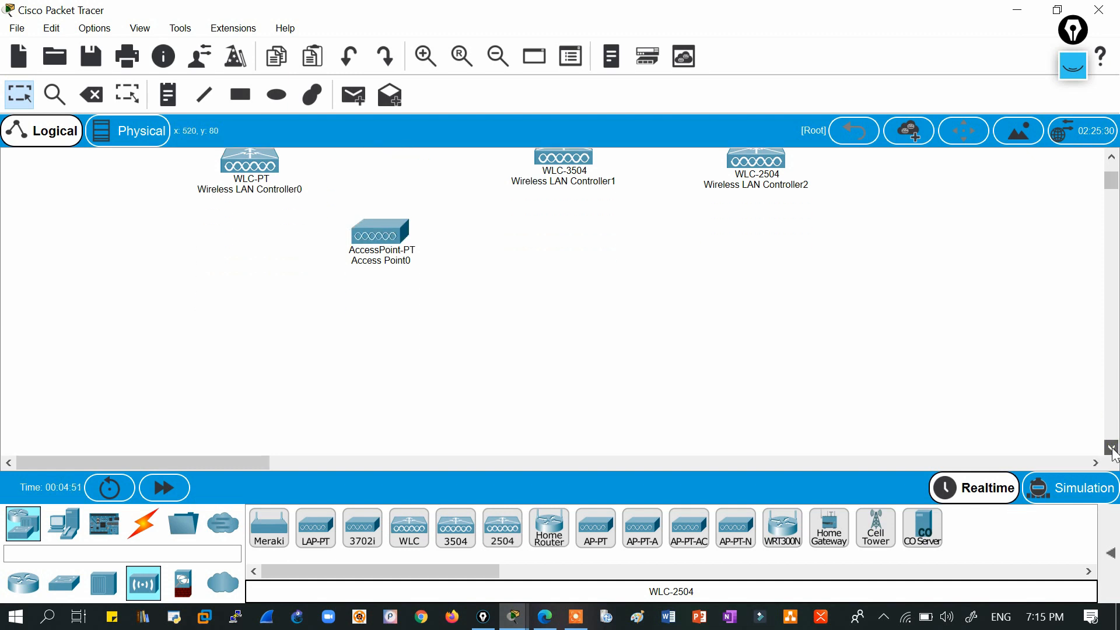
click(549, 527)
click(419, 199)
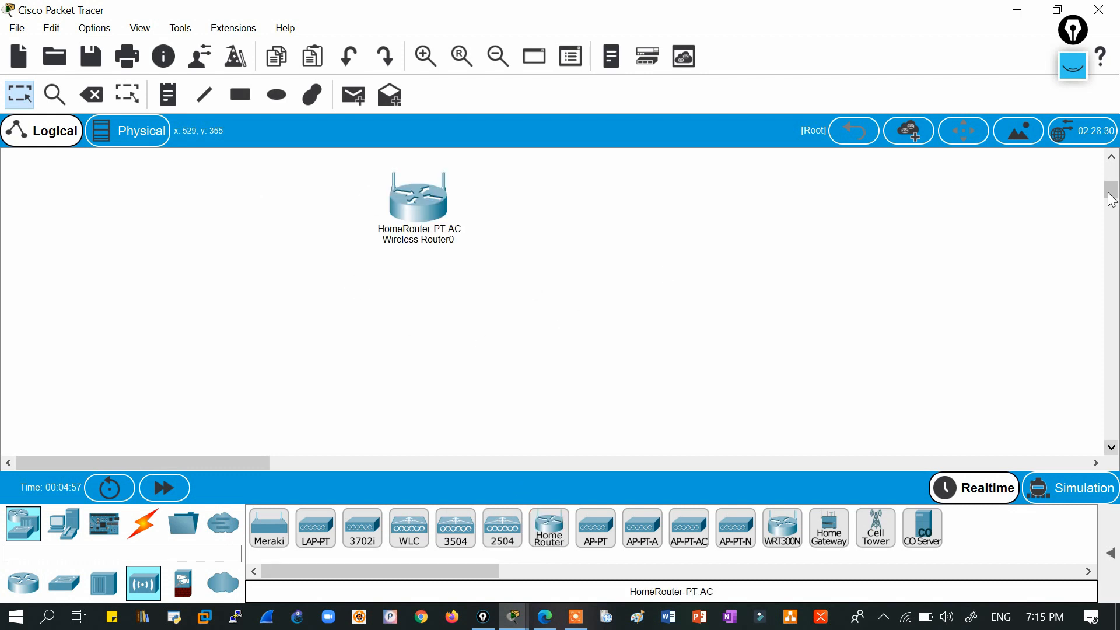
drag(1111, 193, 1112, 174)
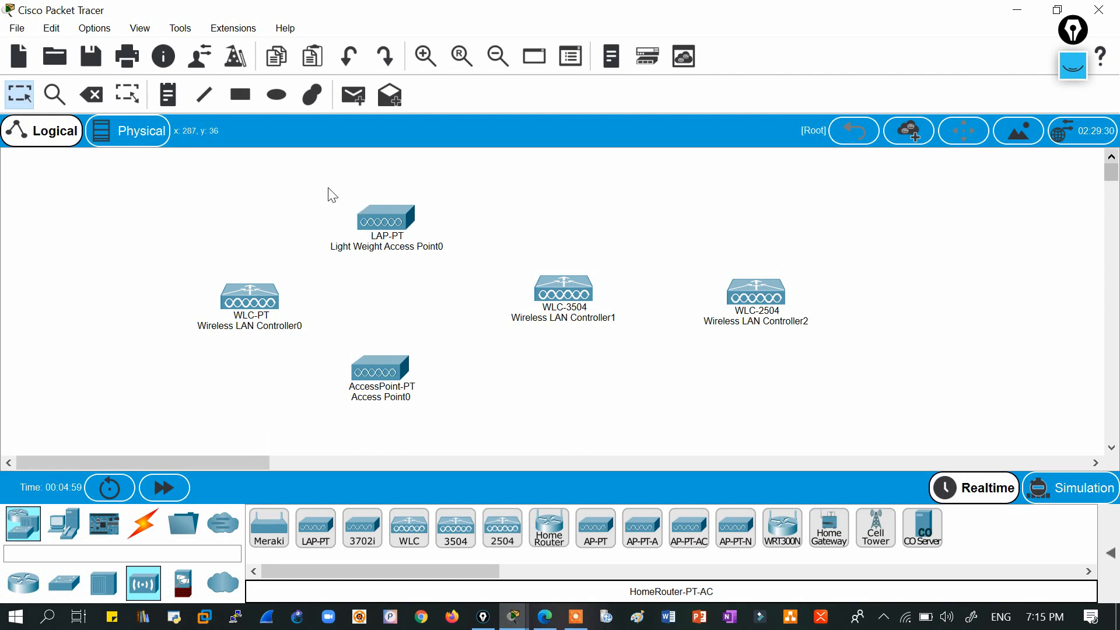
drag(182, 169, 874, 415)
key(Delete)
key(Return)
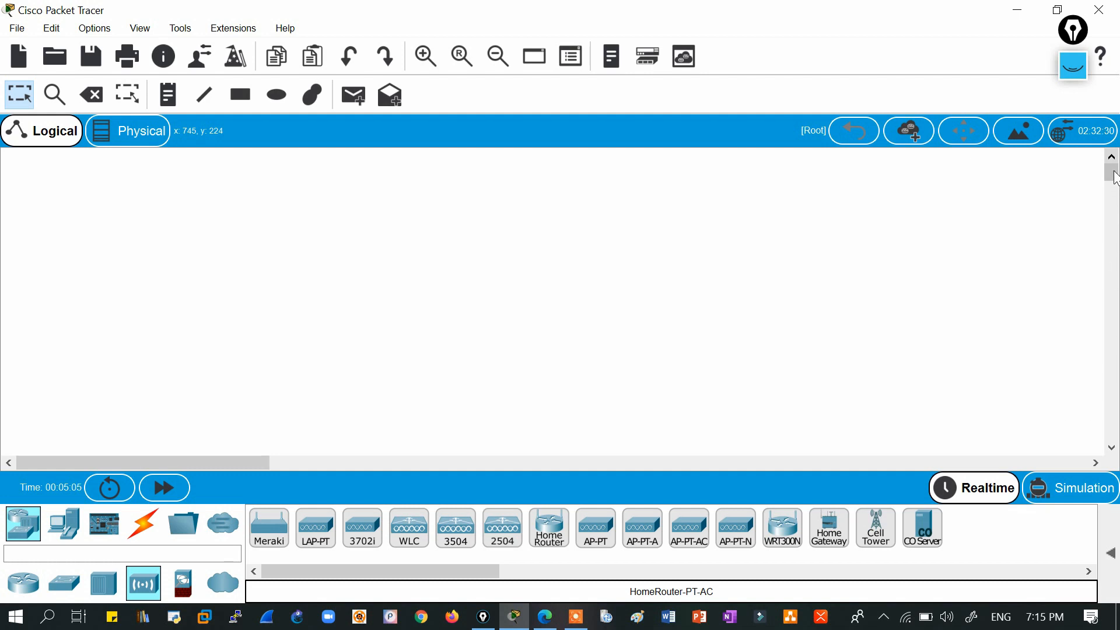
click(418, 308)
drag(318, 244, 480, 321)
drag(618, 380, 618, 382)
key(Delete)
key(Return)
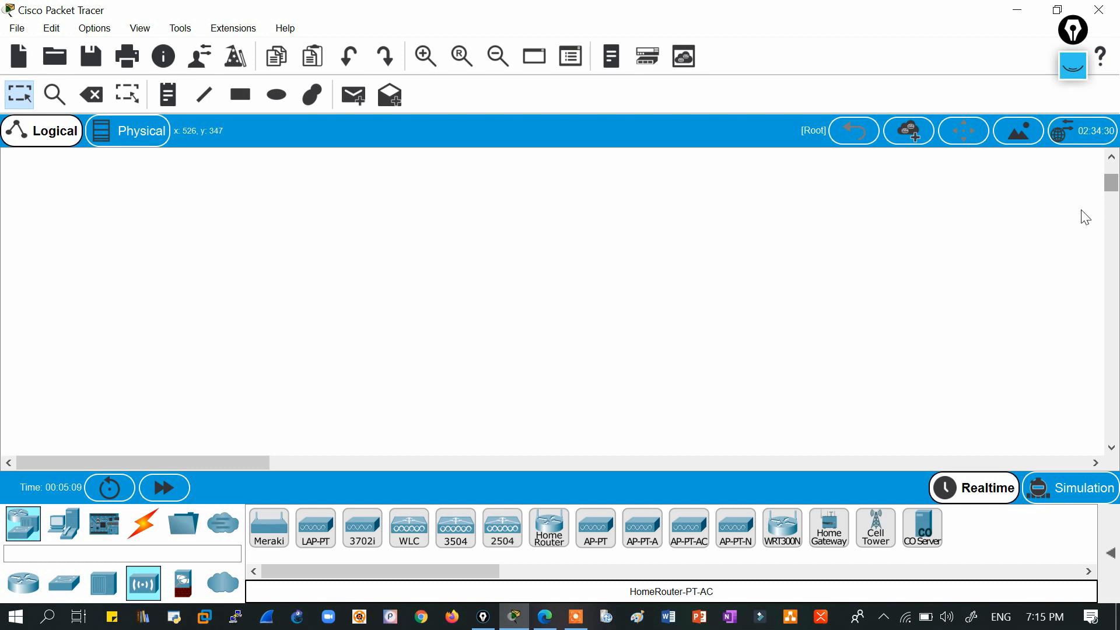
drag(1111, 186, 1110, 154)
click(549, 528)
click(464, 174)
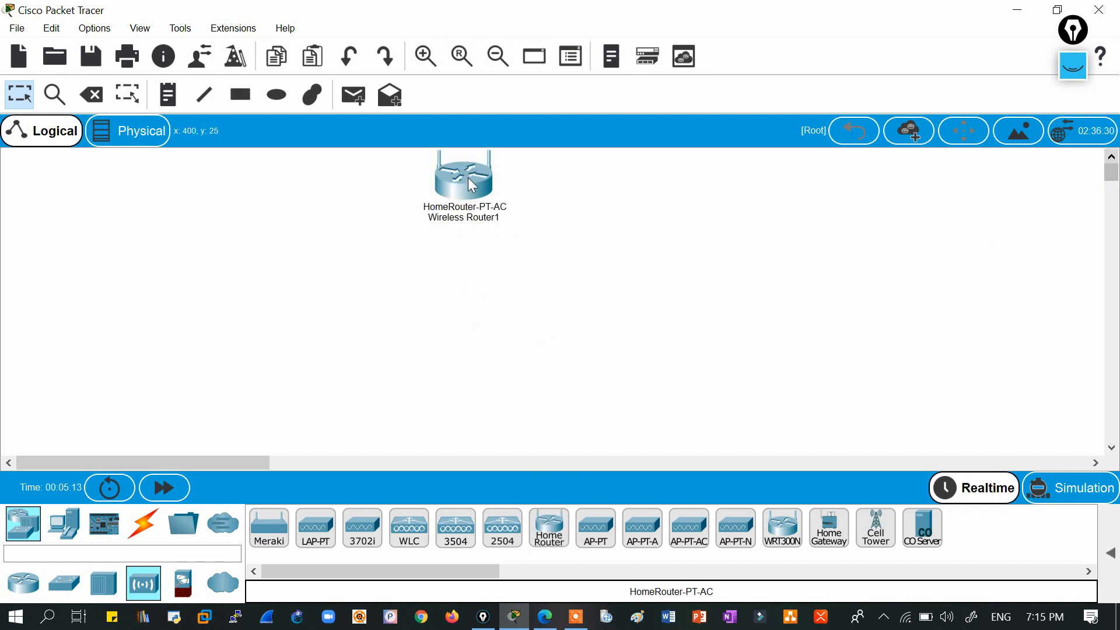
drag(468, 178, 509, 198)
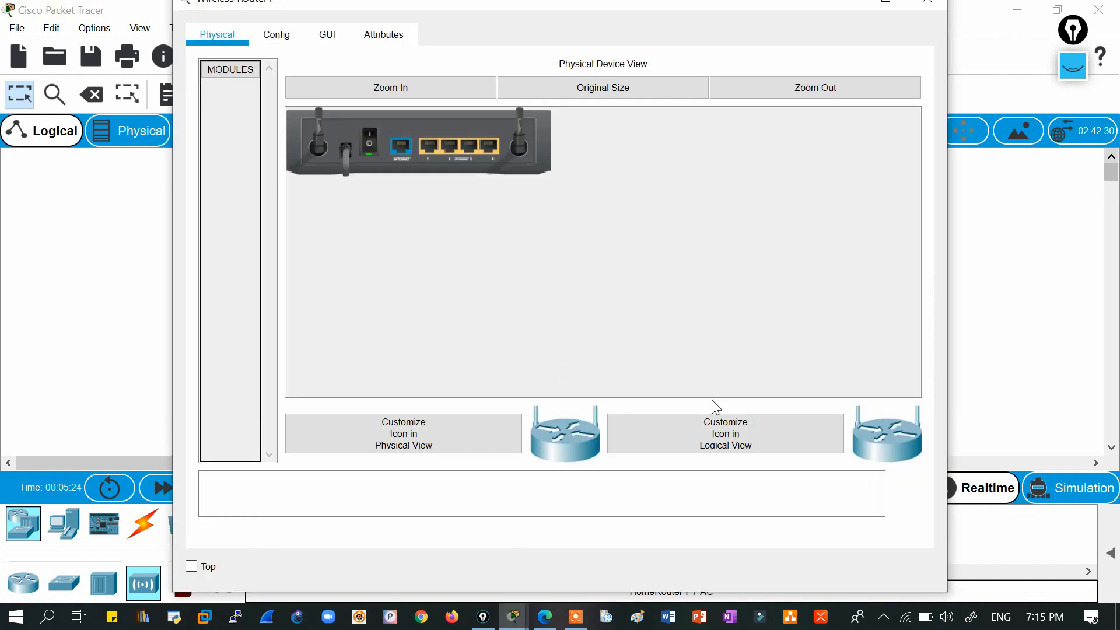
Use image 2 from Desktop\klipartz.com\Home WiFi Project as Wireless Router1's icon, then move it top-left.
click(691, 435)
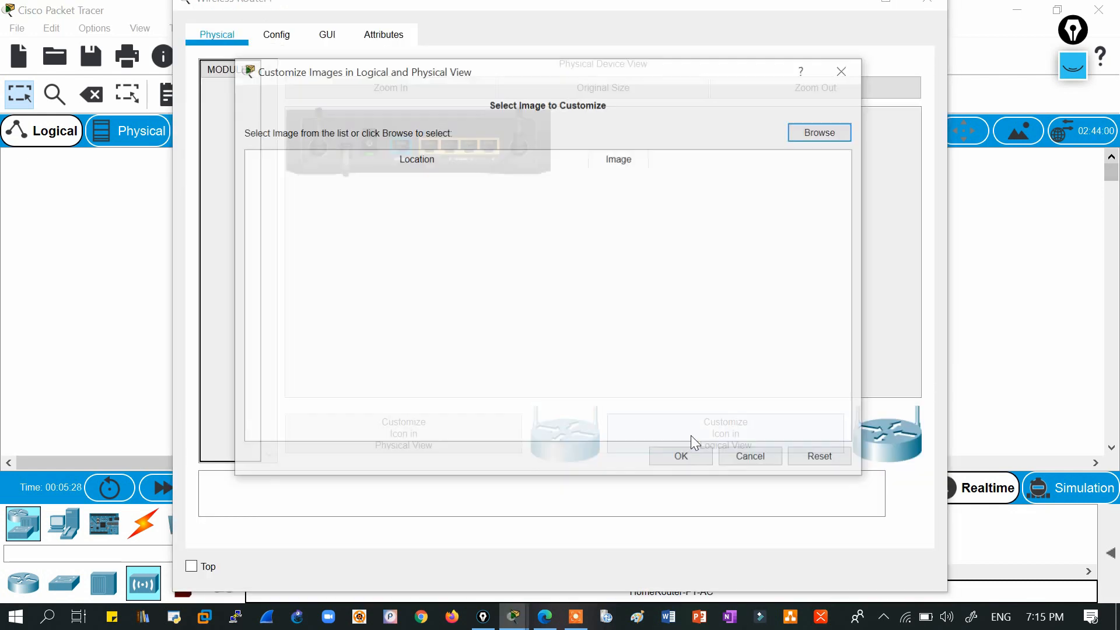
click(819, 135)
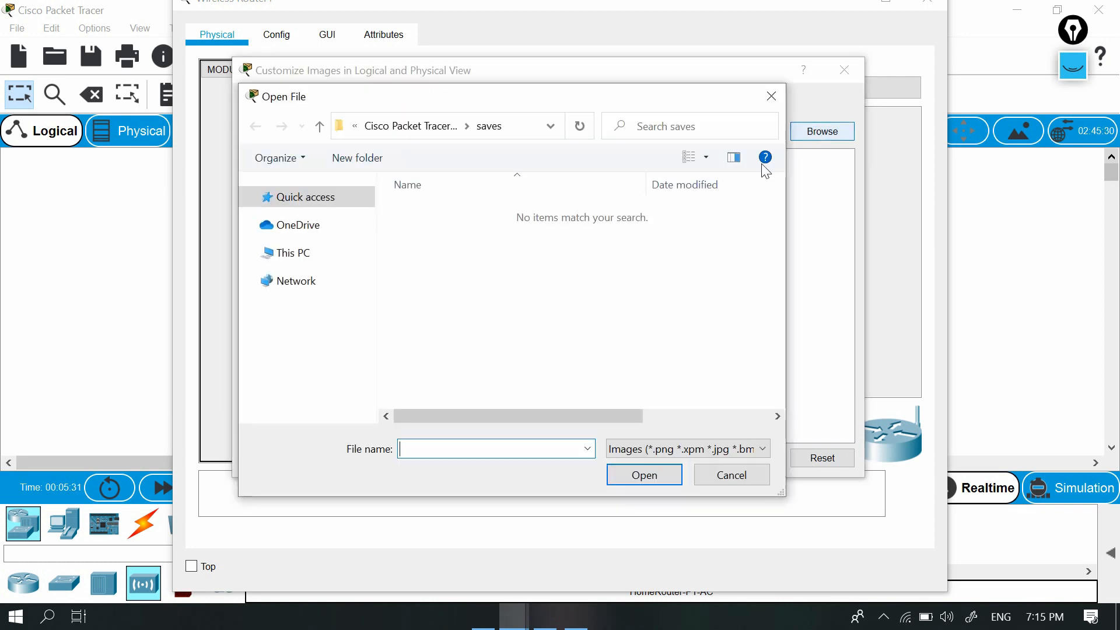
click(303, 219)
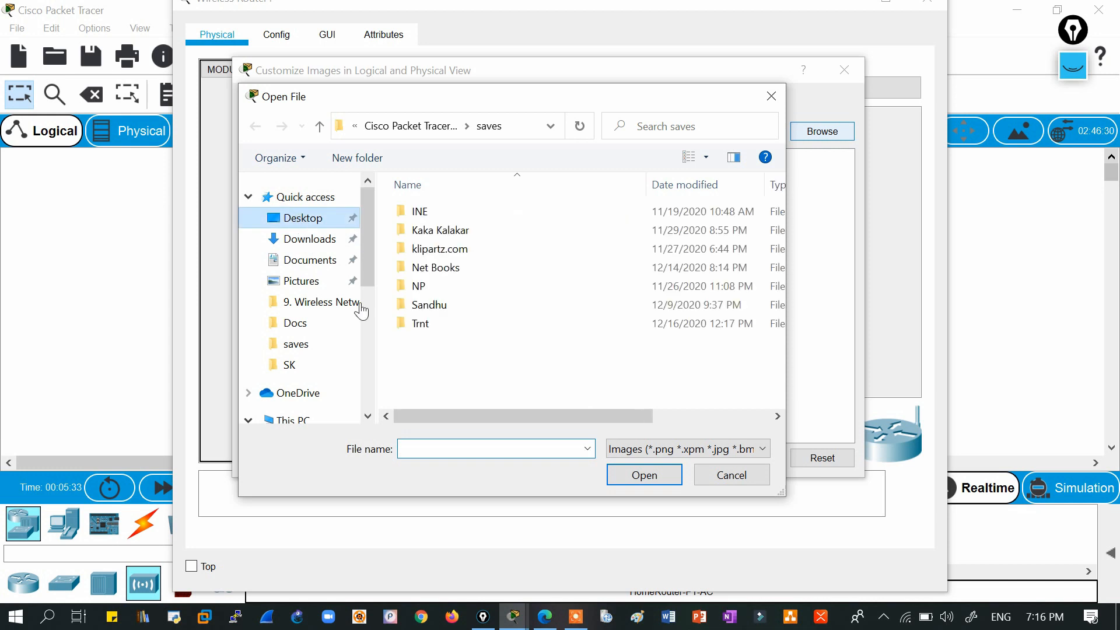
double_click(441, 251)
double_click(441, 214)
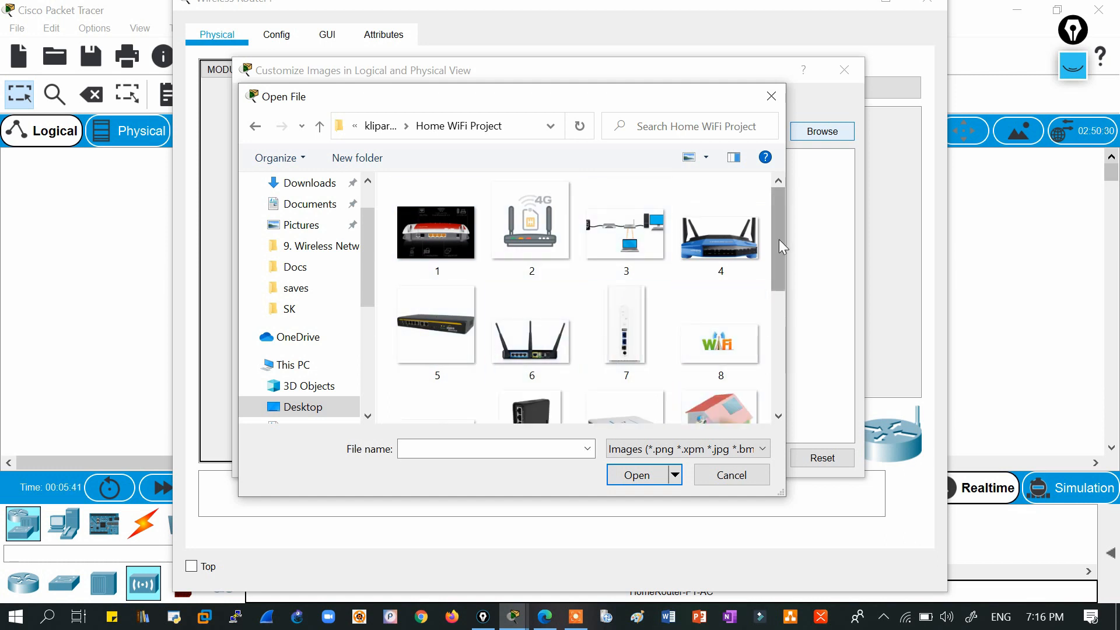
double_click(559, 219)
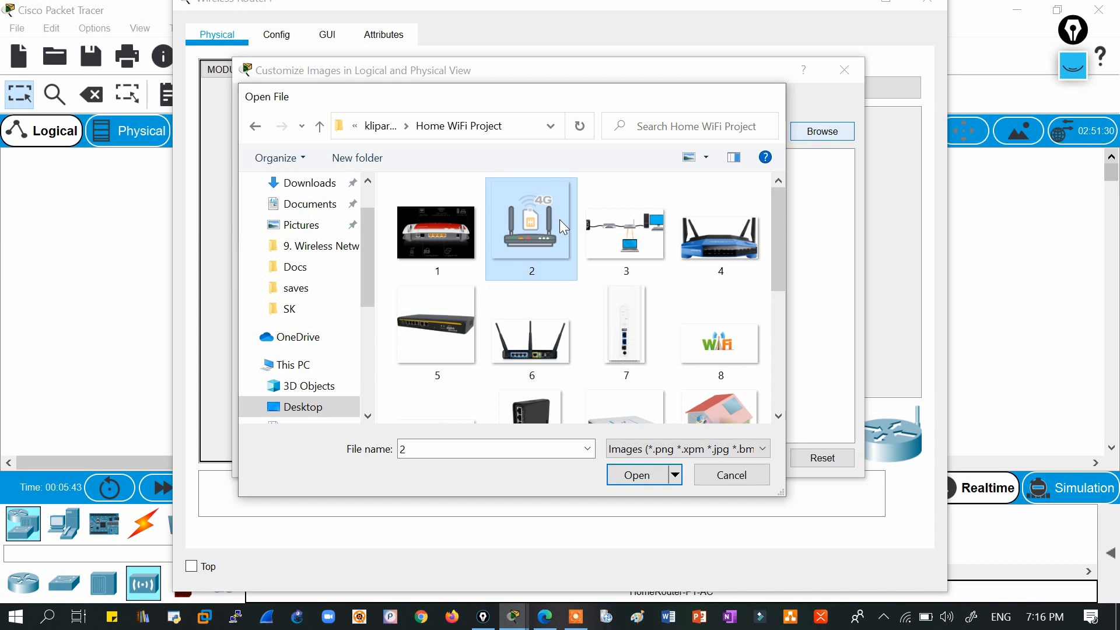
click(925, 2)
drag(479, 214, 143, 216)
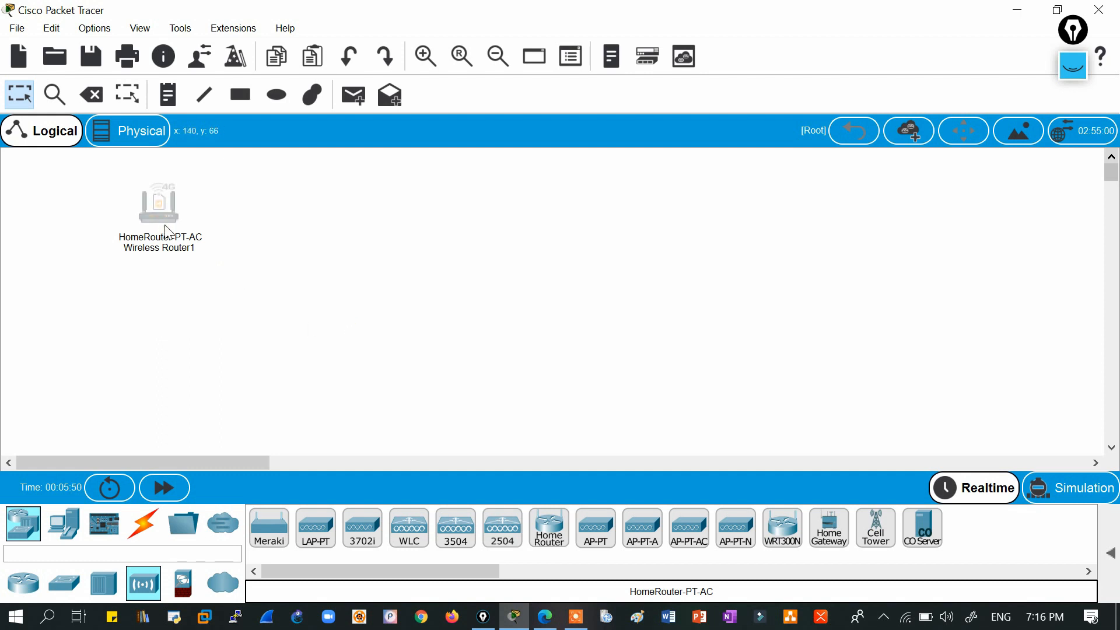
click(175, 204)
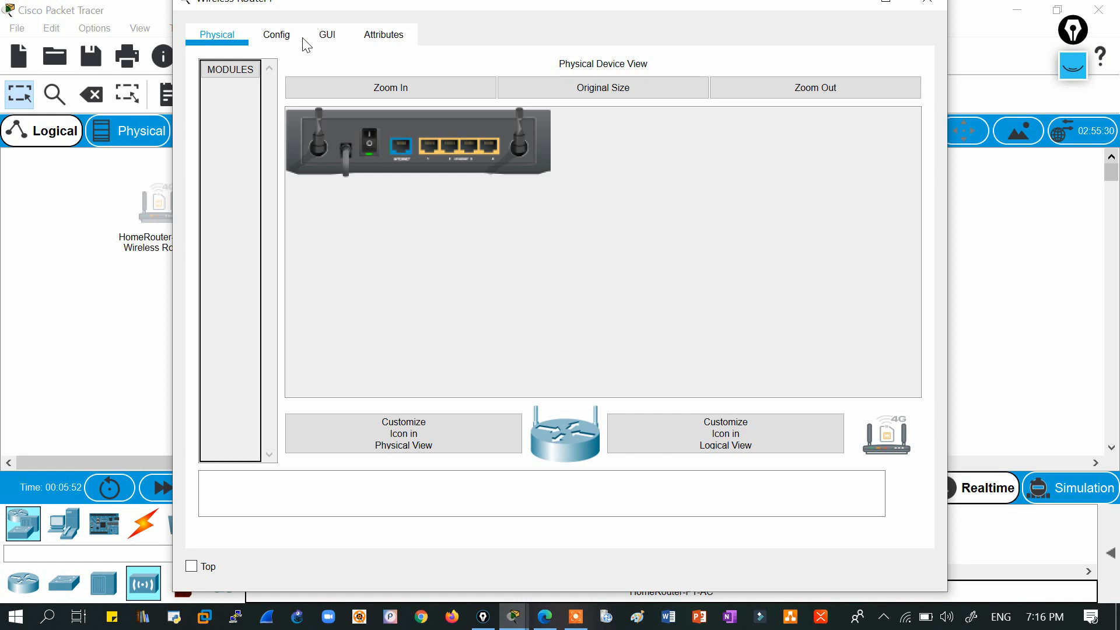
click(282, 38)
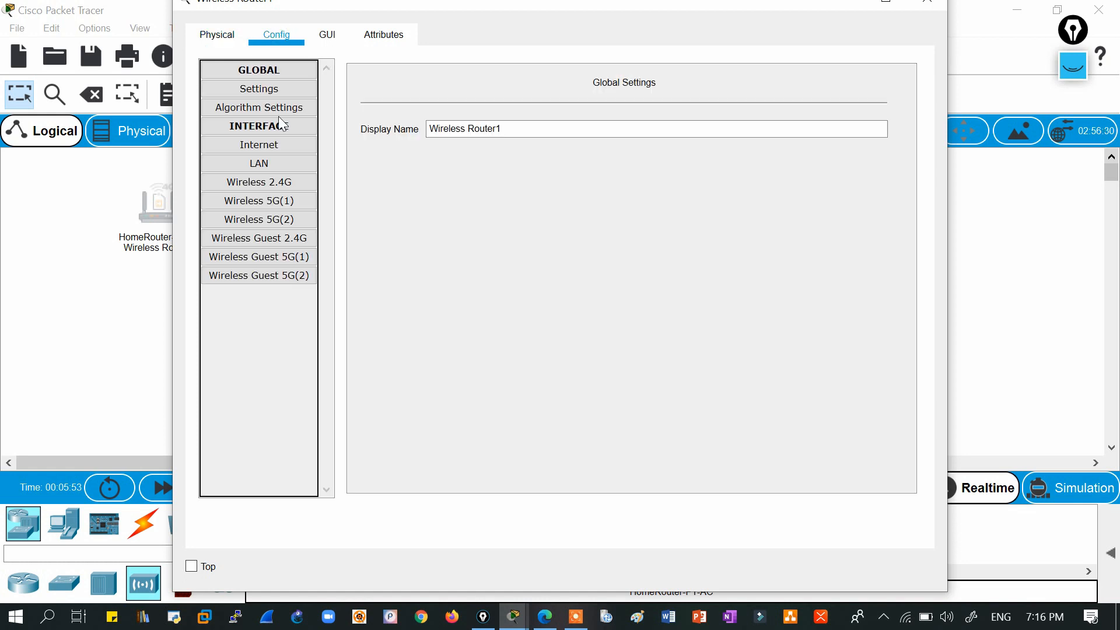
click(325, 35)
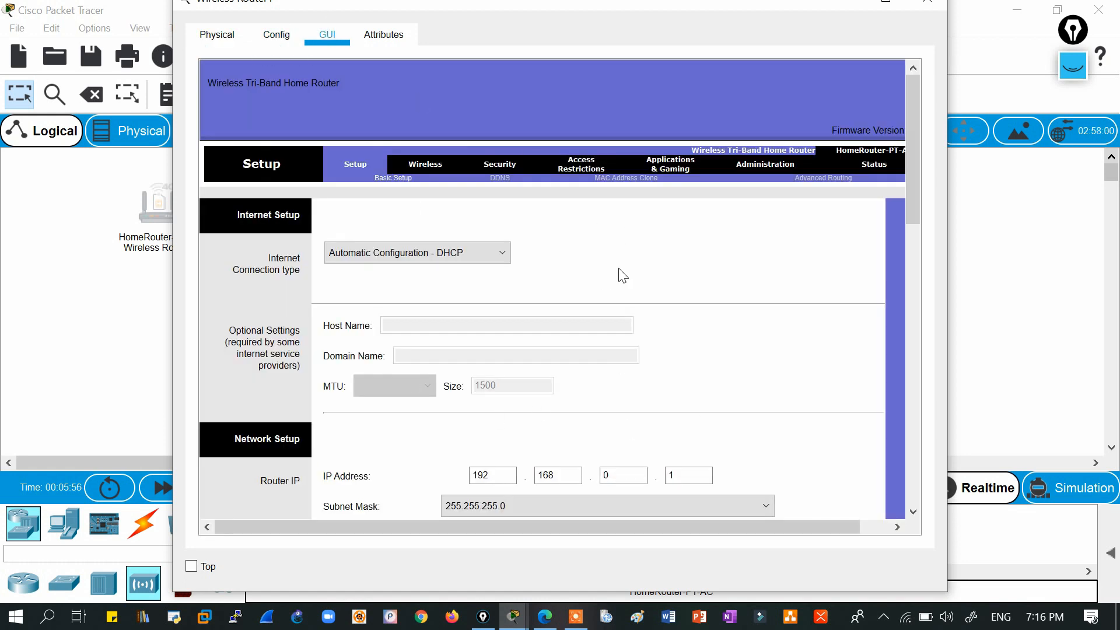
click(286, 34)
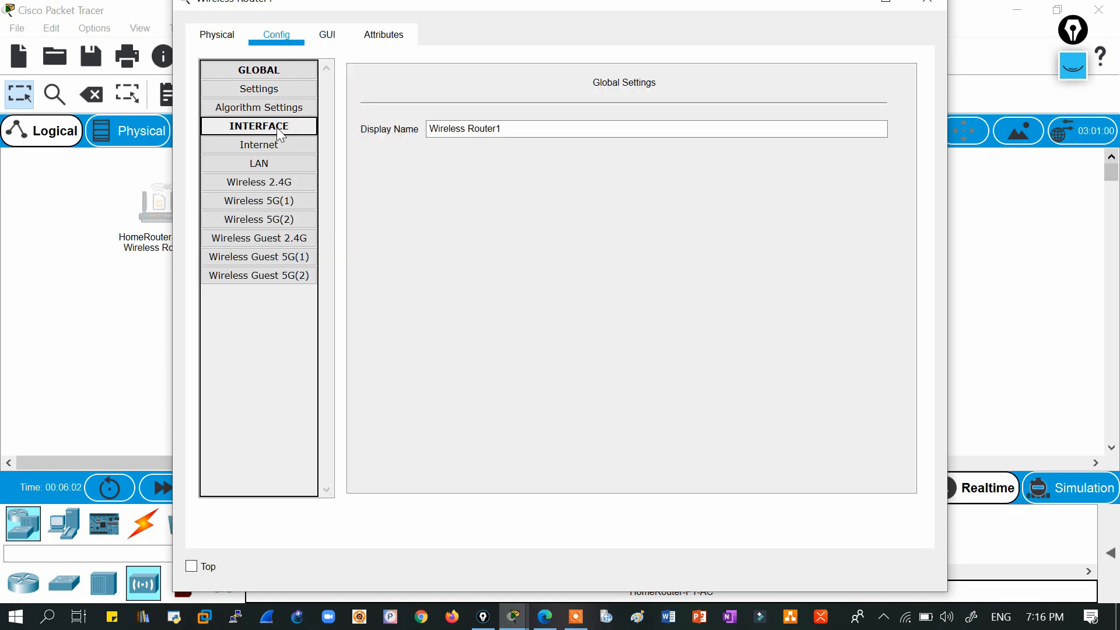
click(261, 165)
double_click(700, 107)
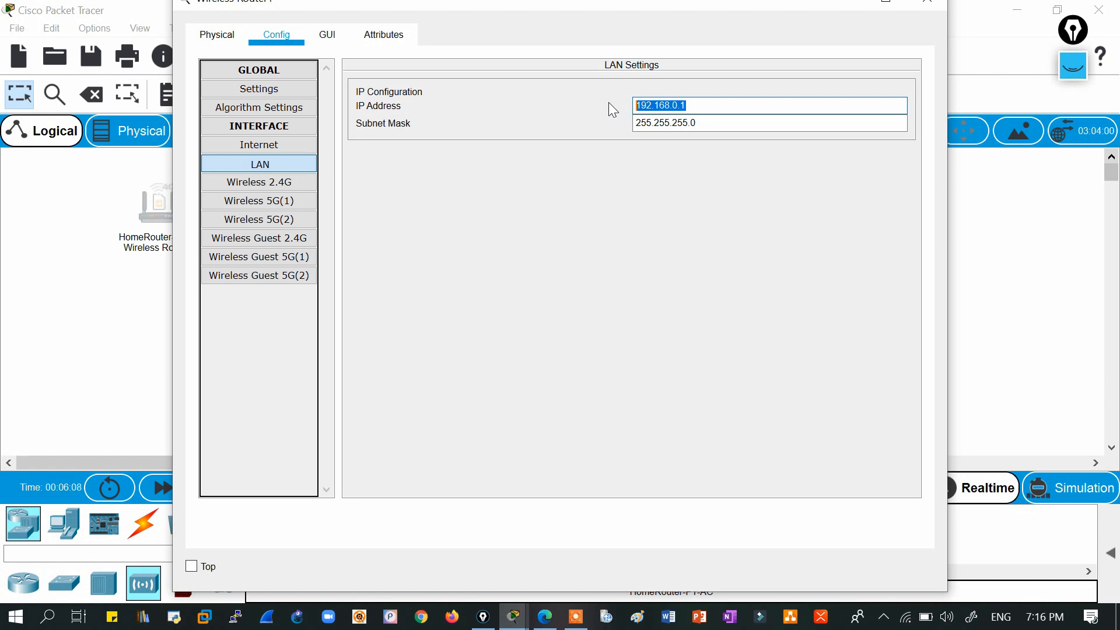
click(927, 2)
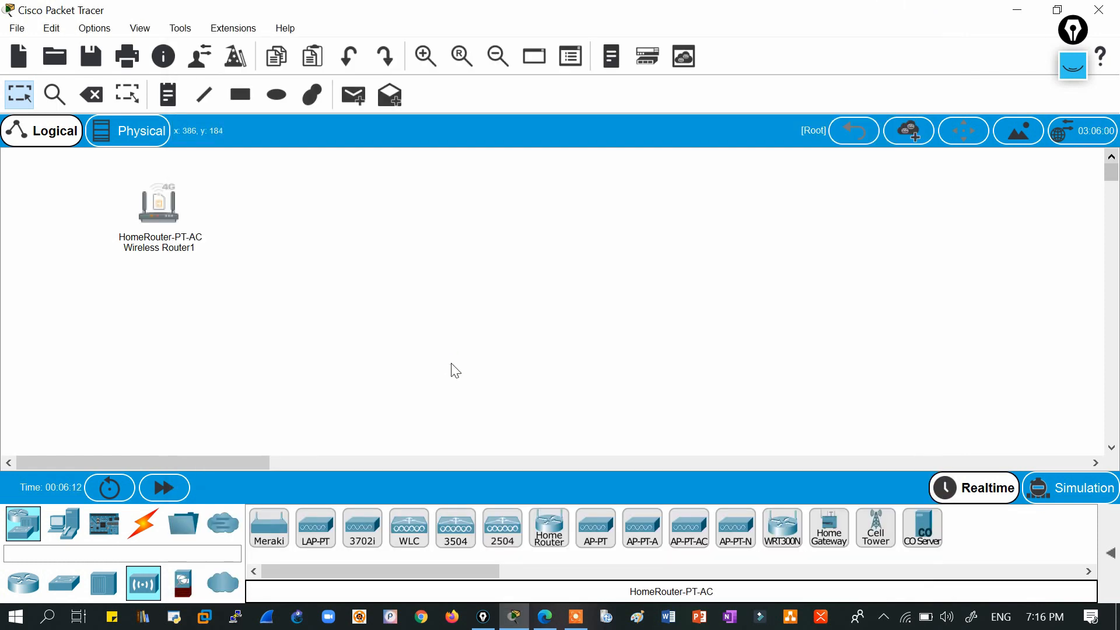
drag(87, 160, 237, 295)
Place a second home router, Wireless Router2, at the top right of the workspace.
drag(153, 205, 134, 225)
click(548, 528)
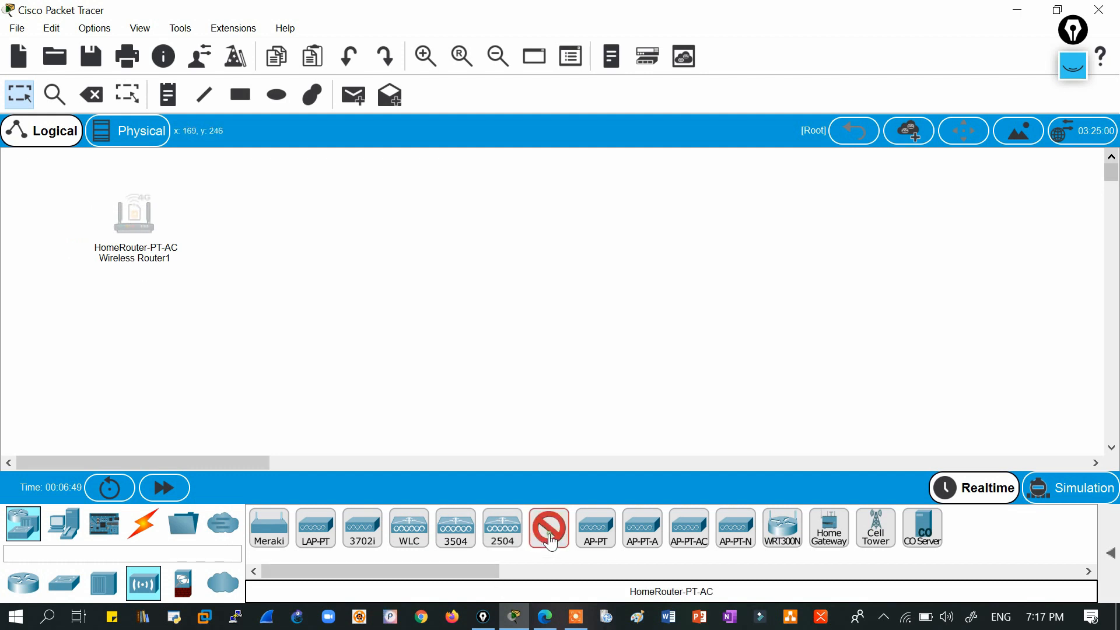
click(970, 210)
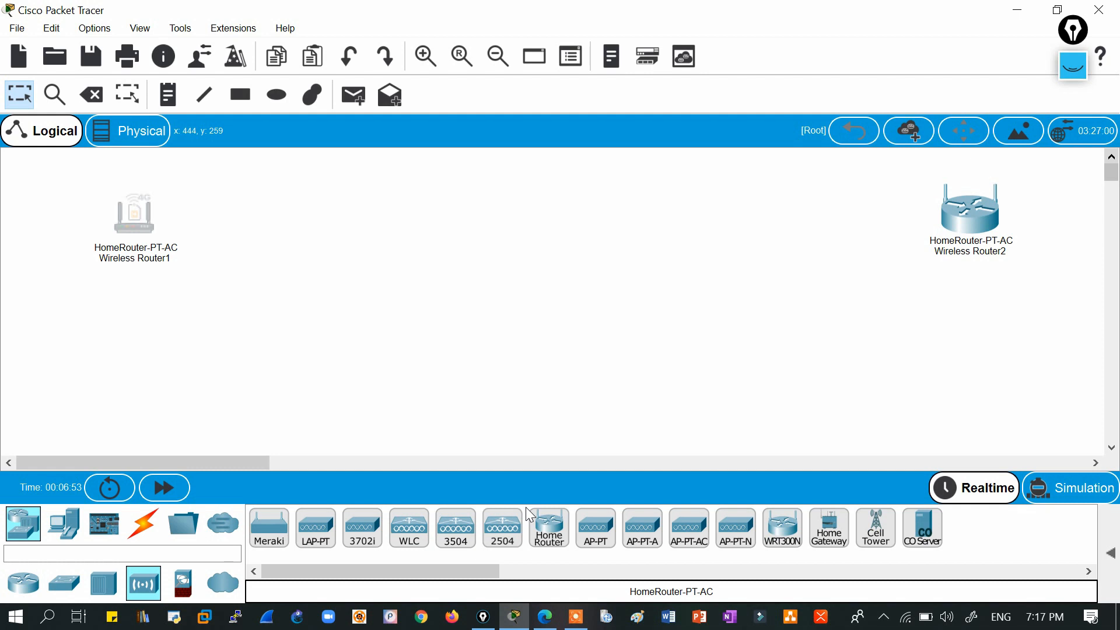
Place a laptop, Laptop0, below Wireless Router1 and shift it slightly right.
click(65, 525)
click(316, 528)
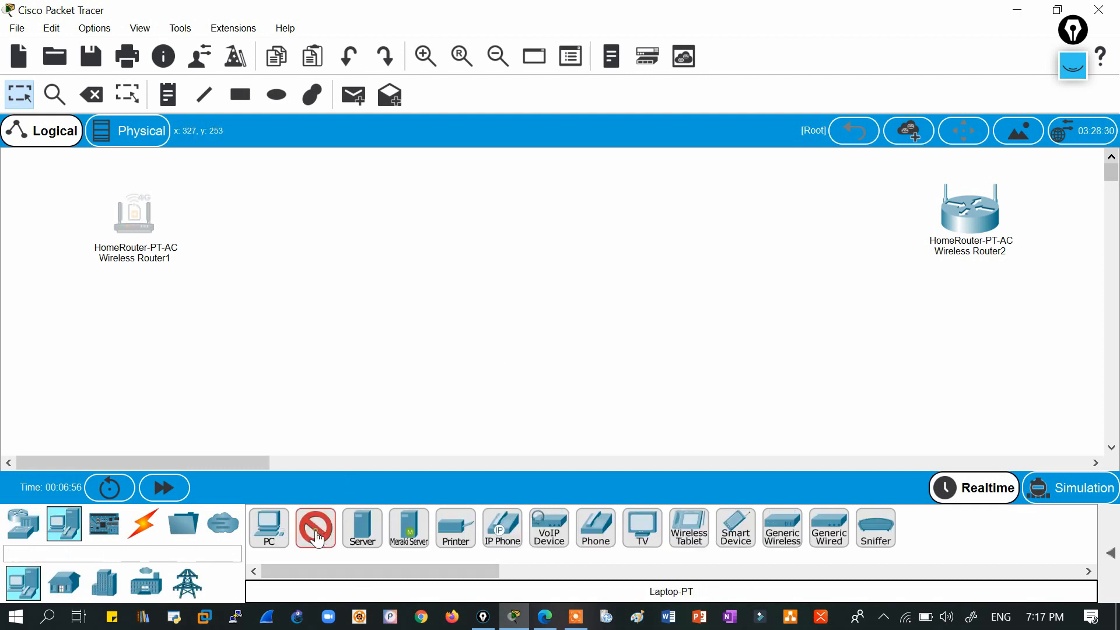
click(256, 387)
click(144, 535)
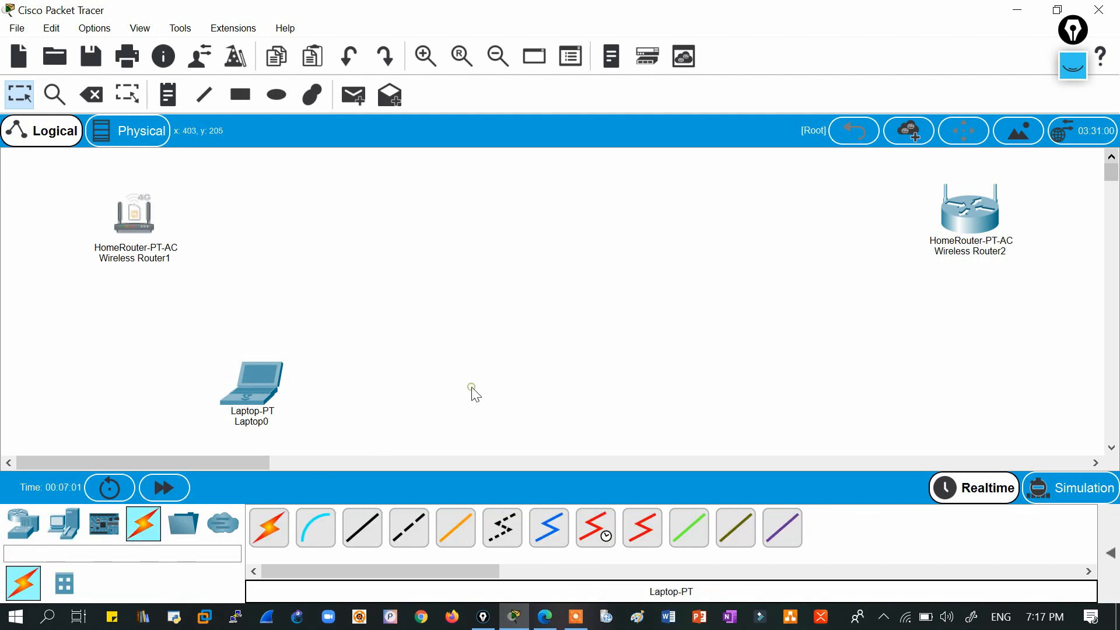
drag(255, 380, 292, 379)
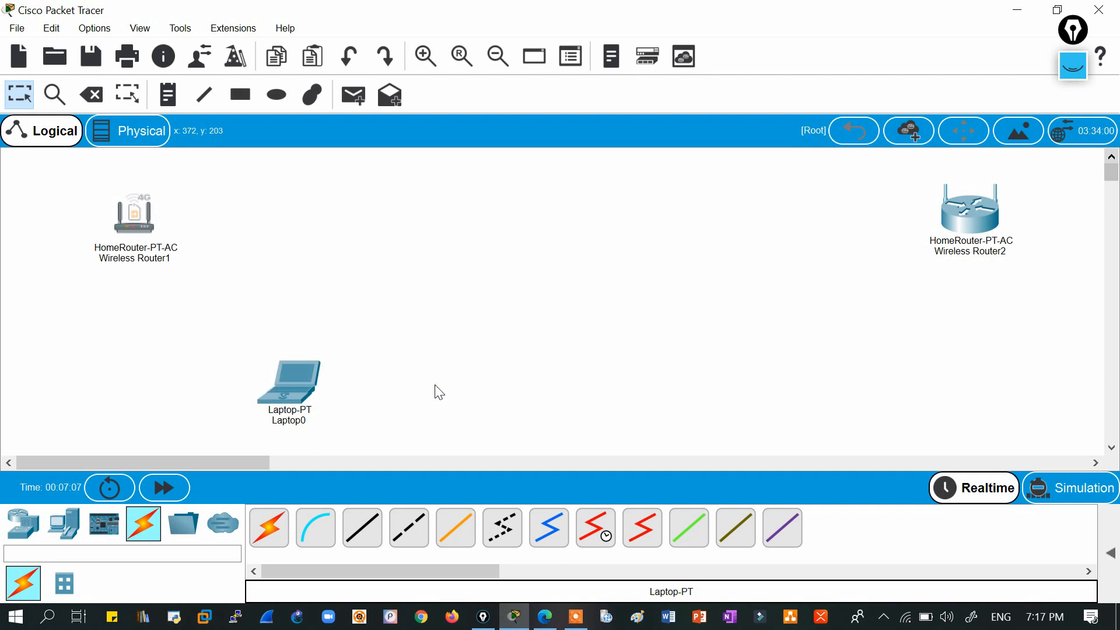
Connect Laptop0's Fa0 to Wireless Router1's 0/0 with an automatic cable and move the laptop beside it.
click(270, 529)
click(292, 384)
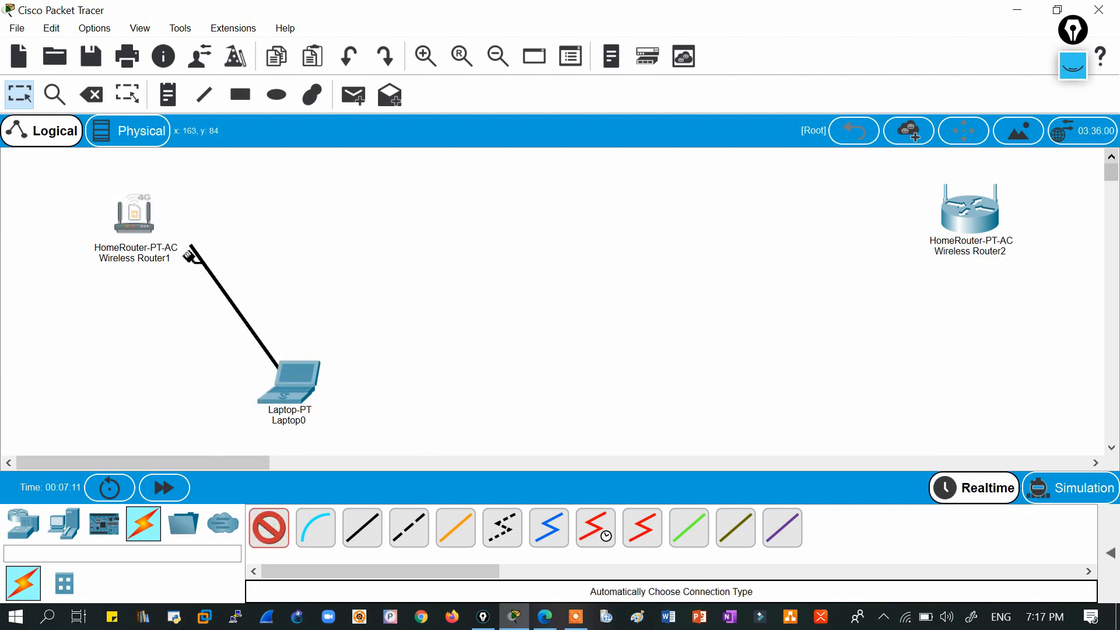
click(138, 211)
drag(294, 394, 456, 230)
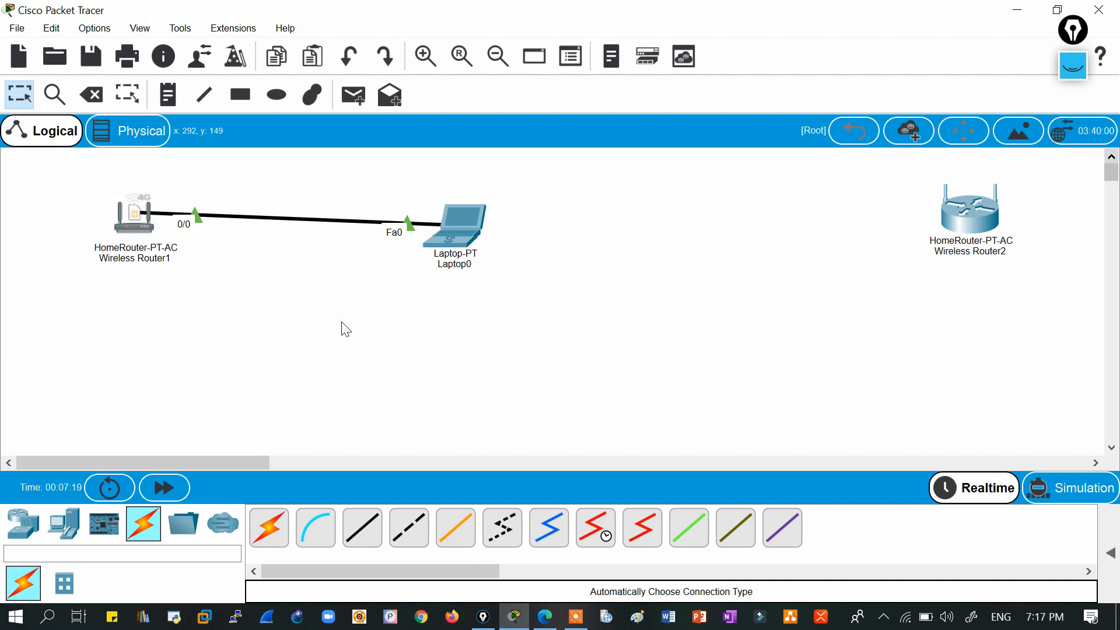
click(137, 223)
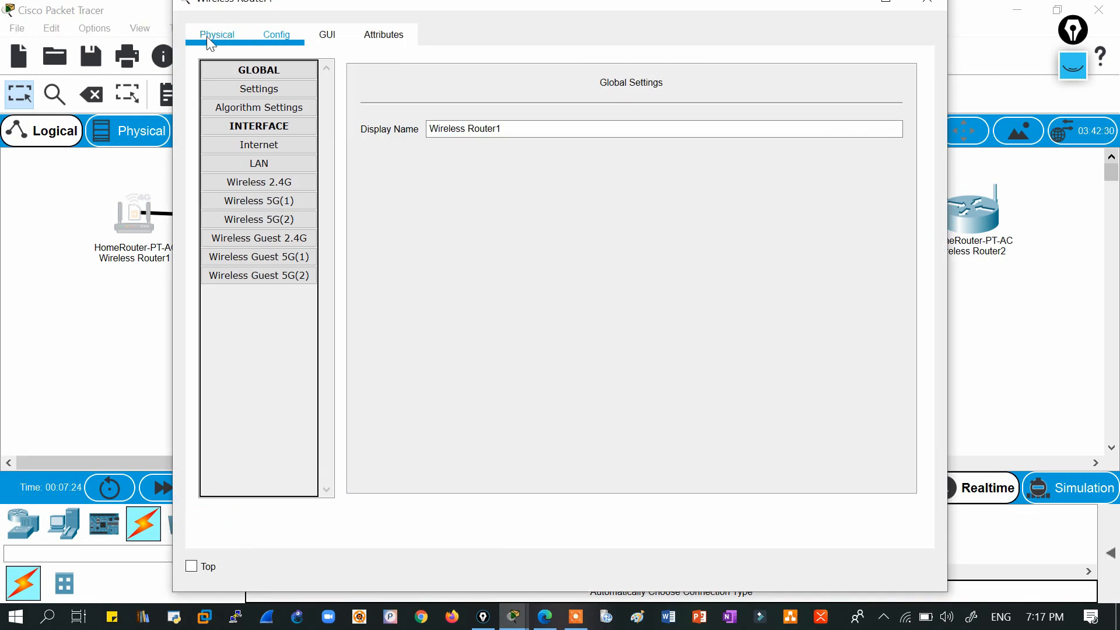
click(210, 37)
click(379, 94)
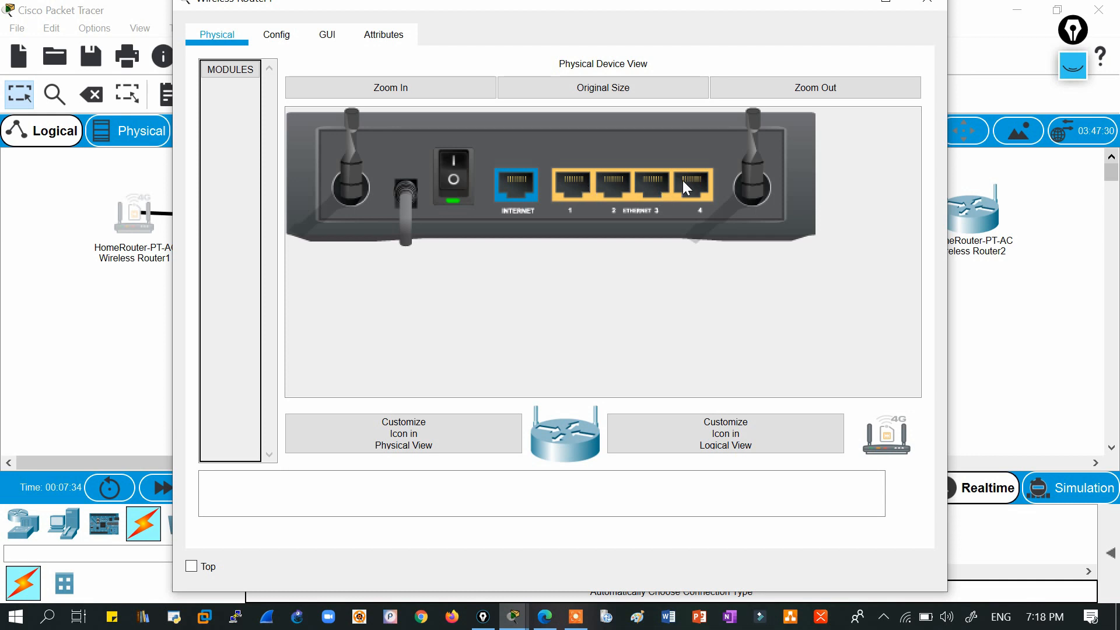
click(938, 3)
drag(876, 163, 1059, 293)
click(1060, 293)
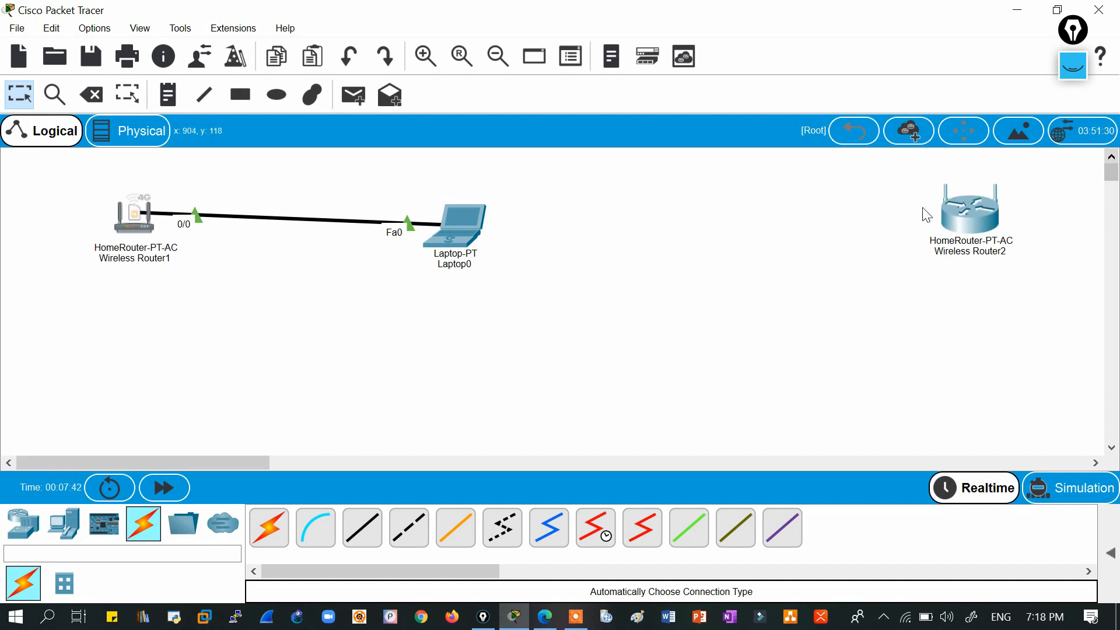
Add a PC, PC0, at the lower right of the workspace.
drag(893, 163, 1056, 315)
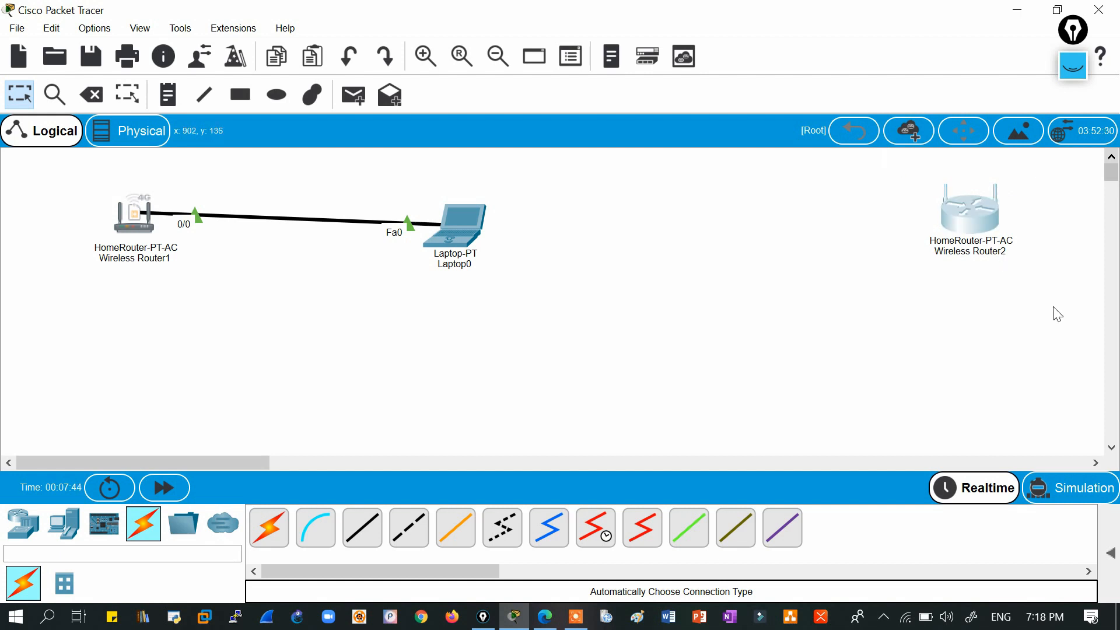
drag(905, 168, 1045, 291)
click(64, 523)
click(280, 544)
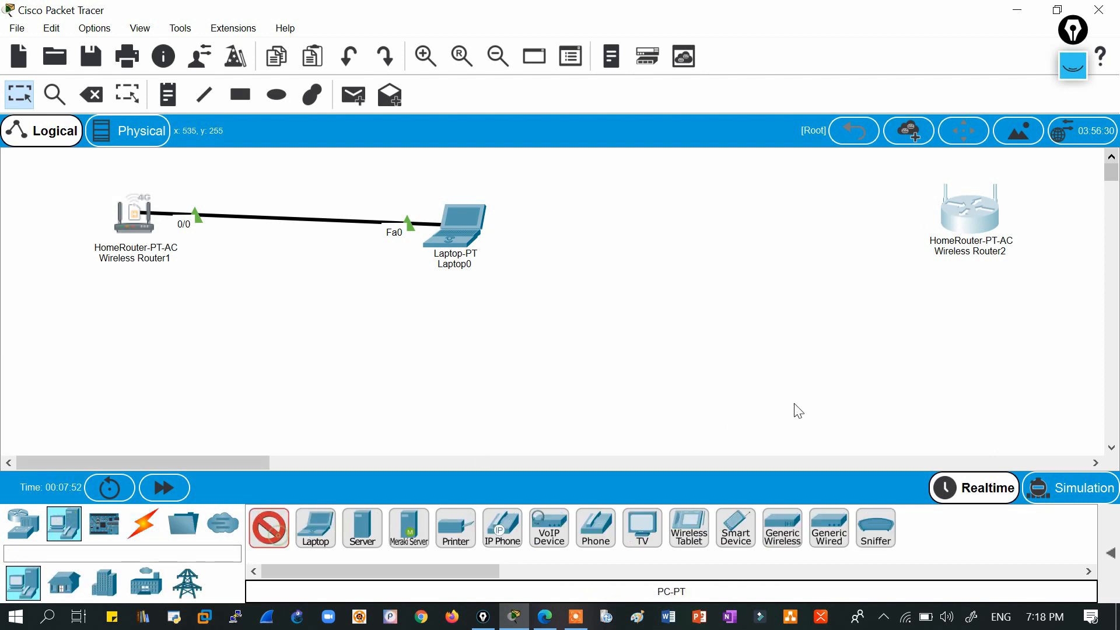
click(828, 390)
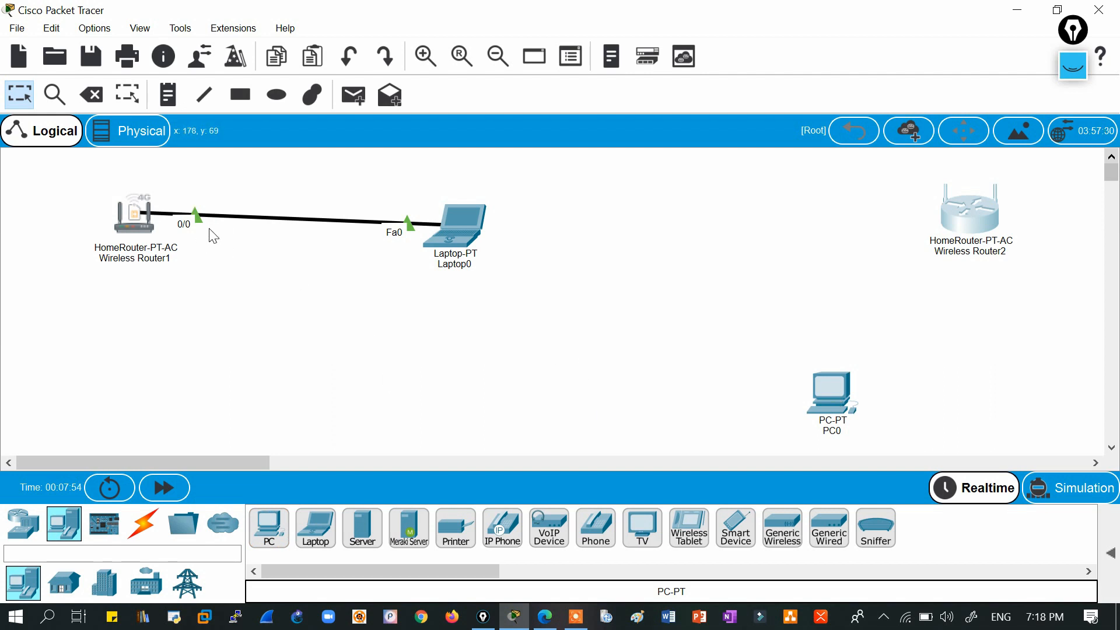
Delete the Laptop0–Wireless Router1 cable and shift Wireless Router1 to the right.
click(91, 95)
click(281, 219)
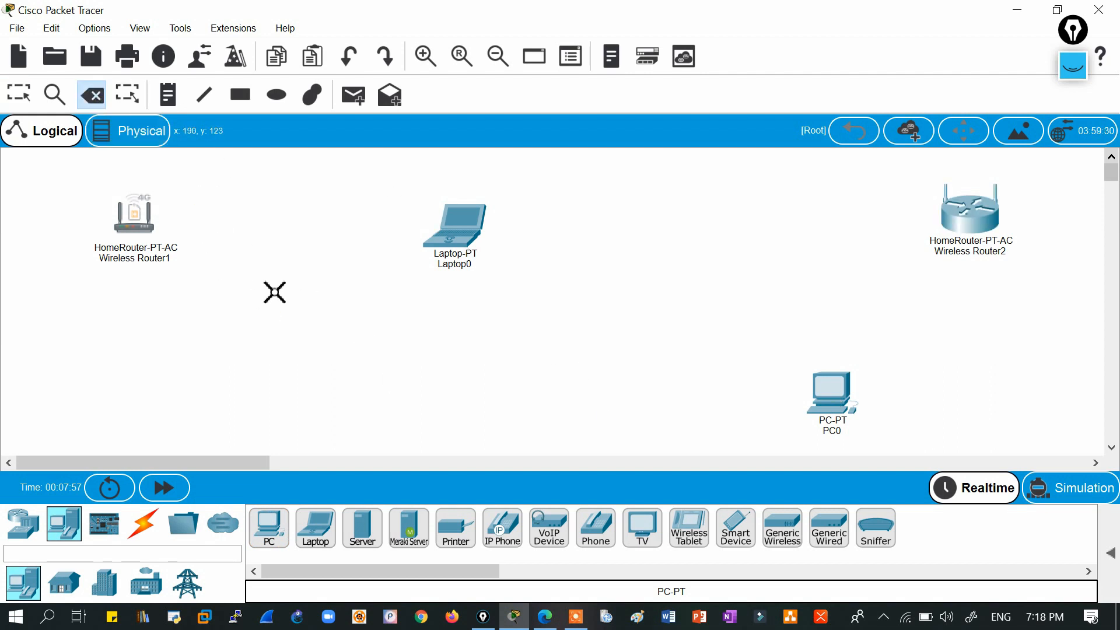
click(20, 93)
drag(135, 218, 257, 233)
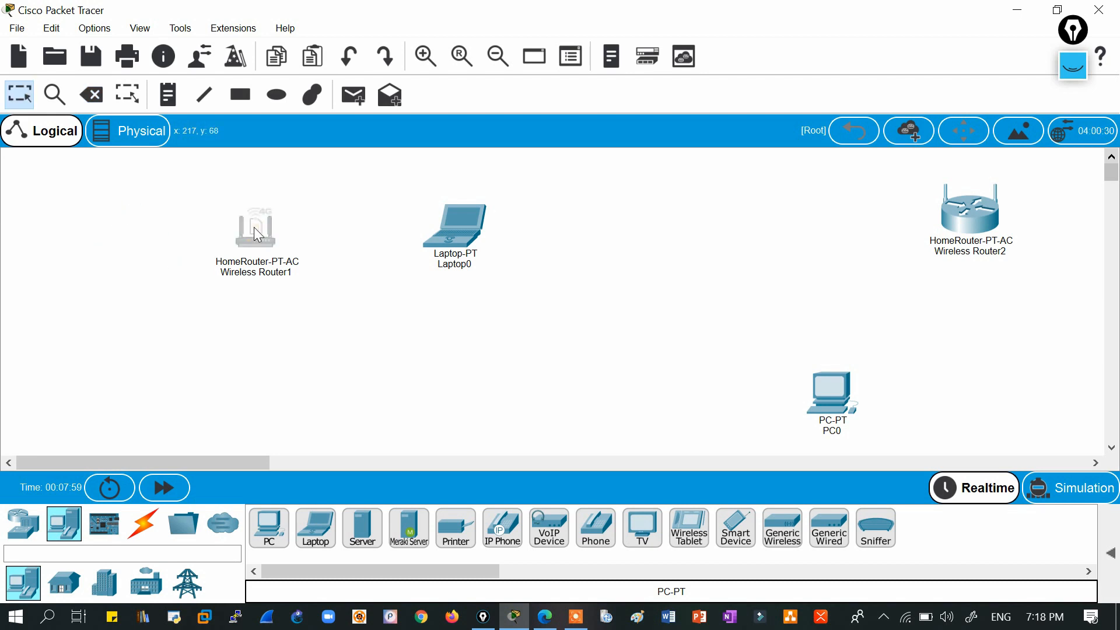
click(23, 523)
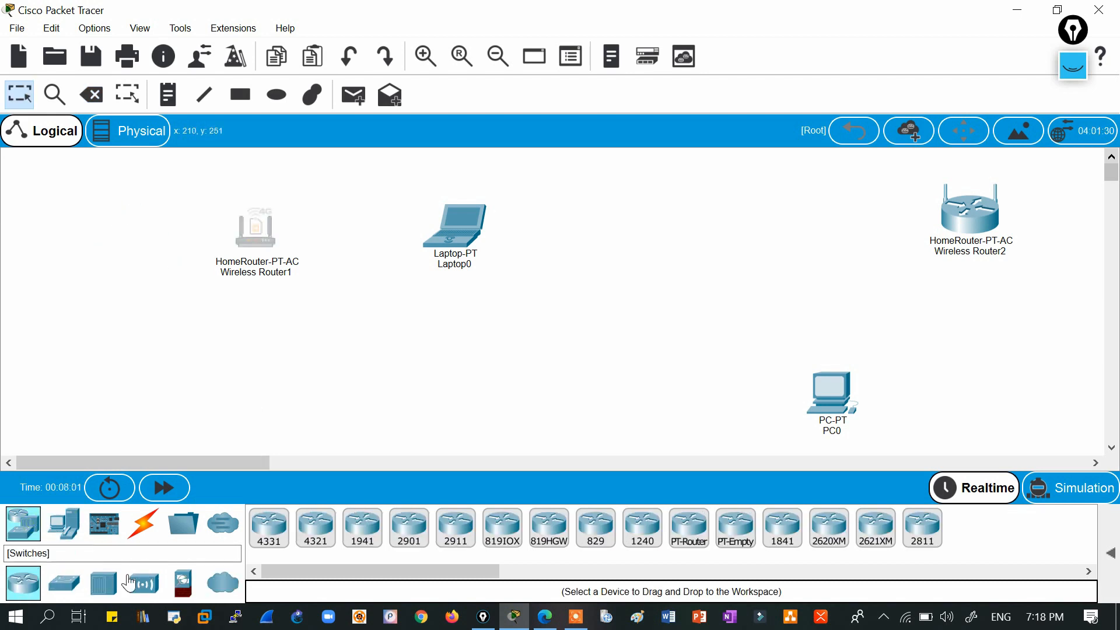
Add Cloud0 at the top left and cable its Eth6 to Wireless Router1's 0/0 port.
click(222, 582)
click(269, 528)
click(36, 202)
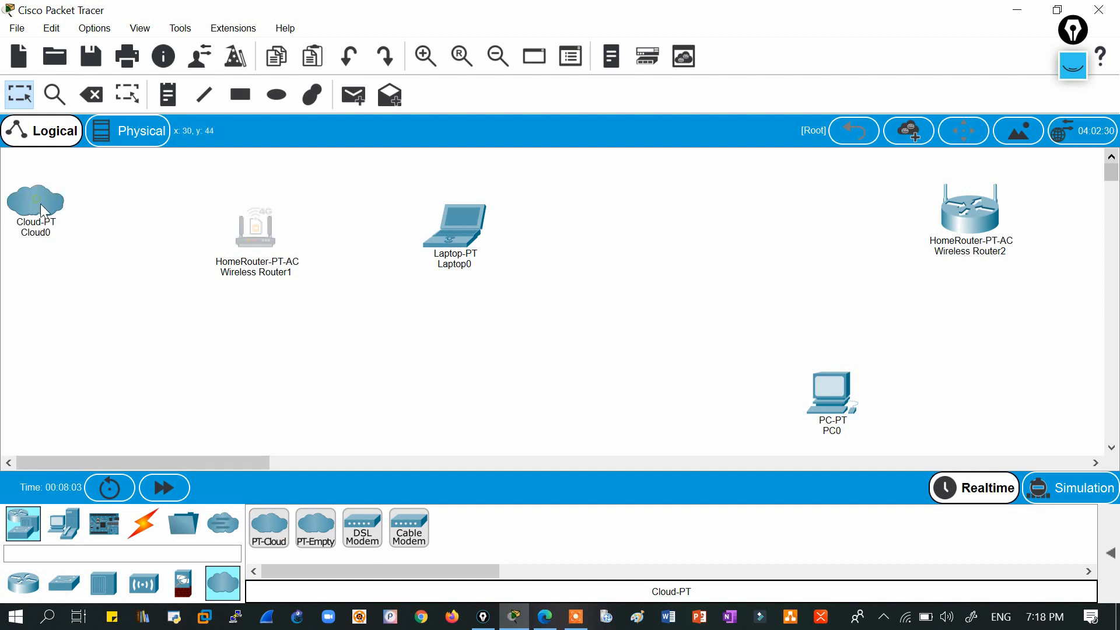
click(143, 523)
click(285, 520)
click(36, 205)
click(261, 239)
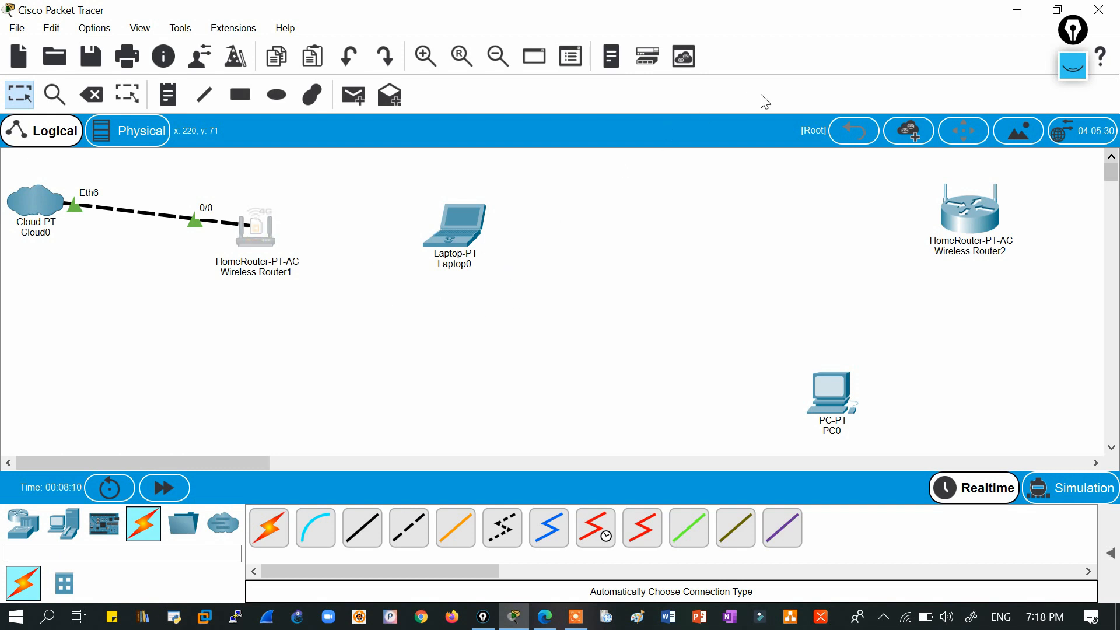
Move Laptop0 lower on the workspace and bring up the Windows Wi-Fi network list.
click(465, 229)
click(927, 2)
click(531, 310)
drag(471, 222, 459, 387)
click(410, 278)
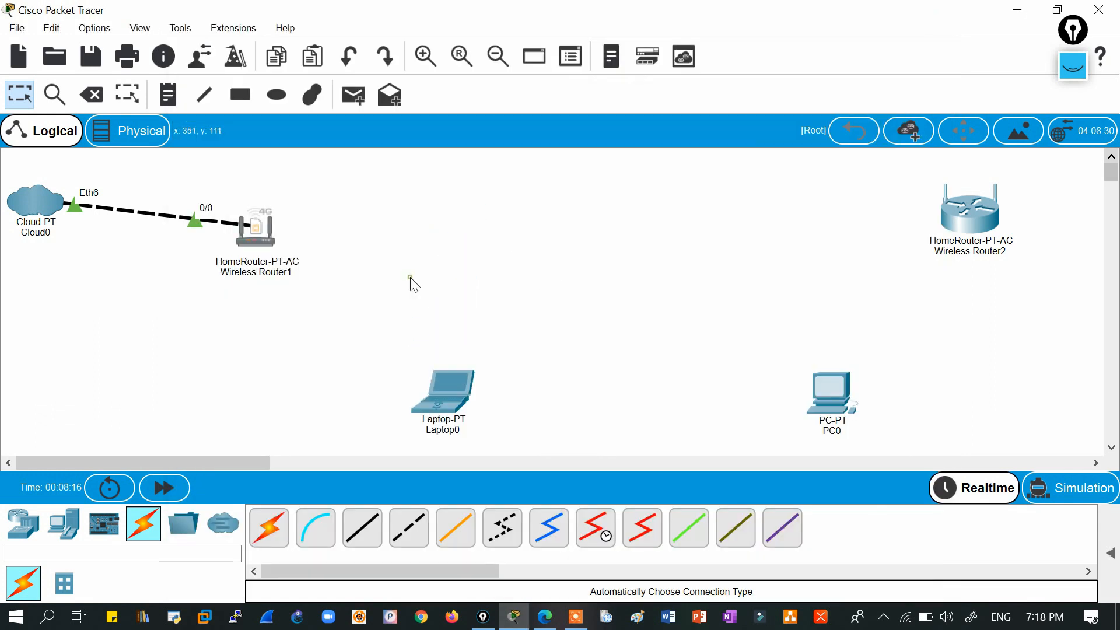
drag(365, 314, 564, 446)
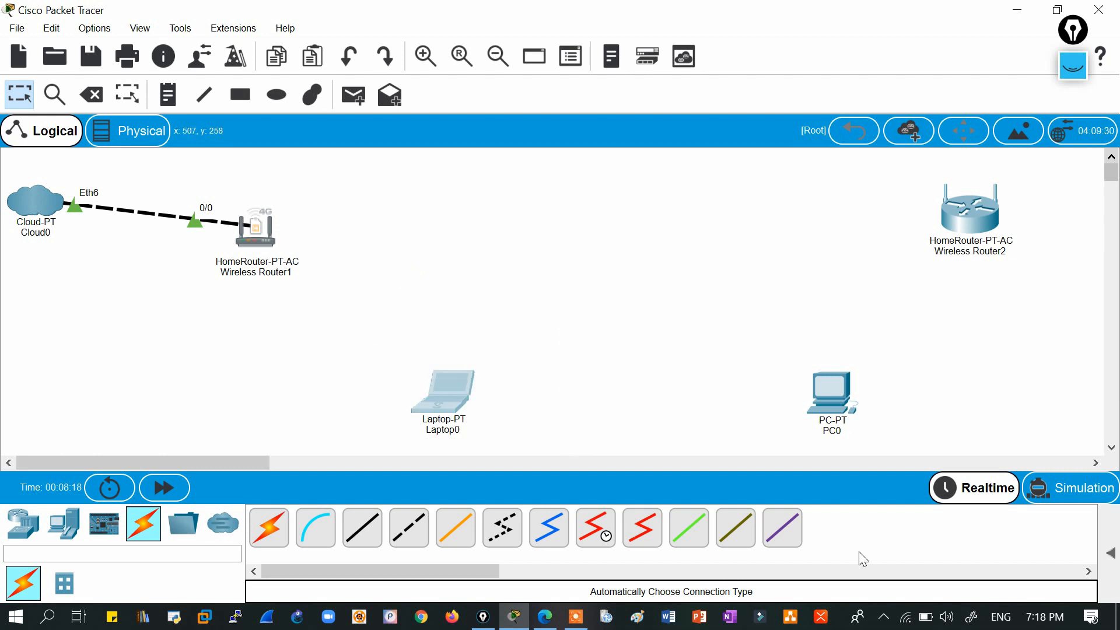
click(906, 620)
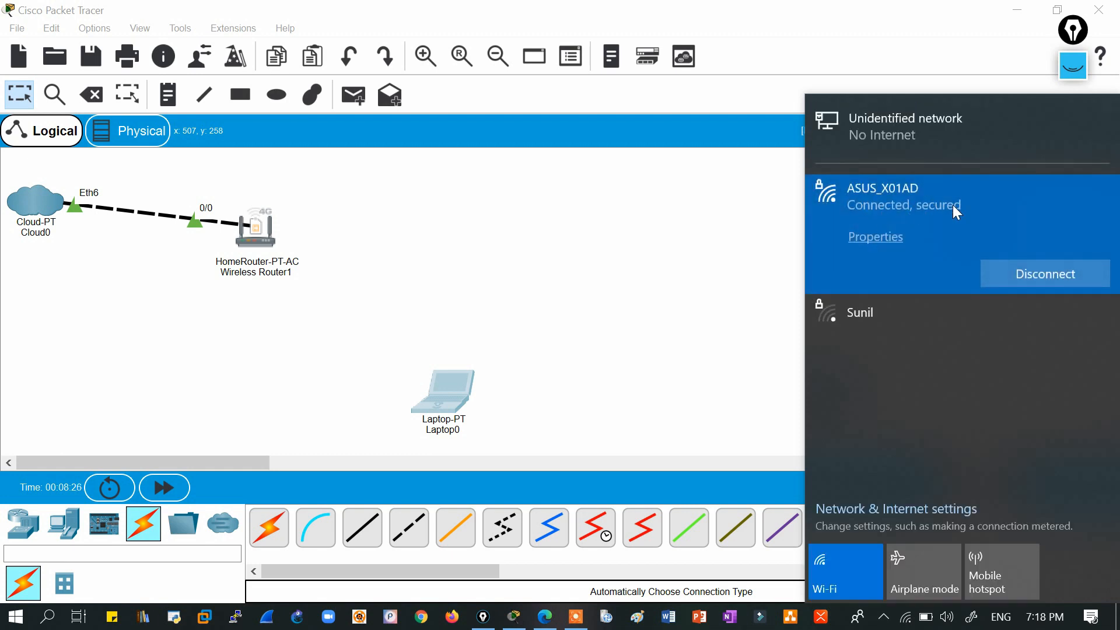
Dismiss the Windows network list and return to the Packet Tracer topology around Wireless Router1.
click(502, 259)
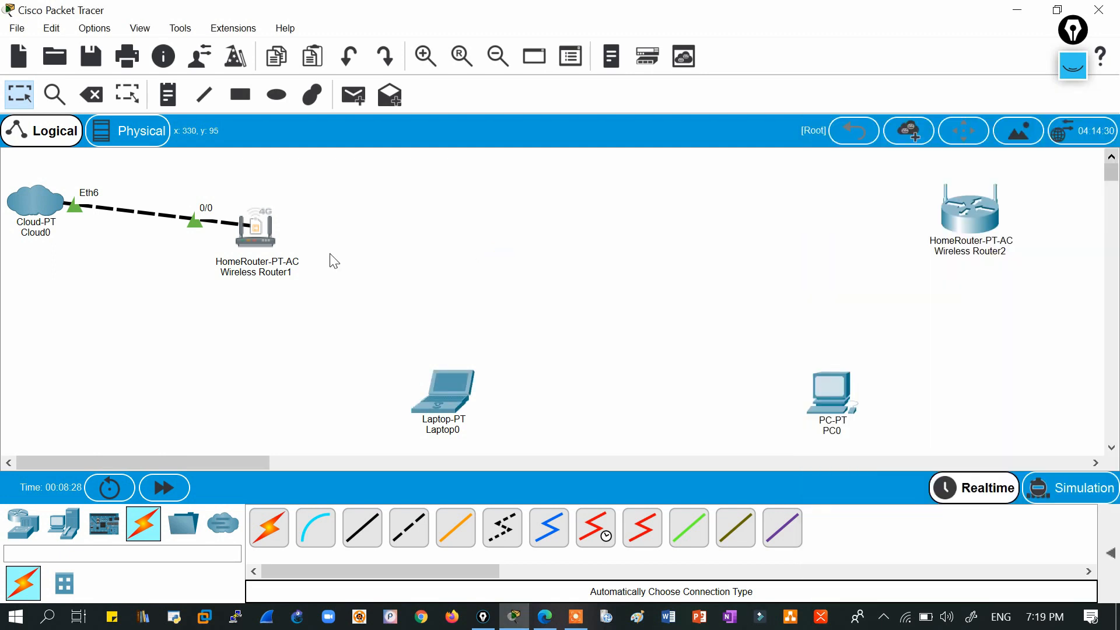
drag(184, 187, 369, 349)
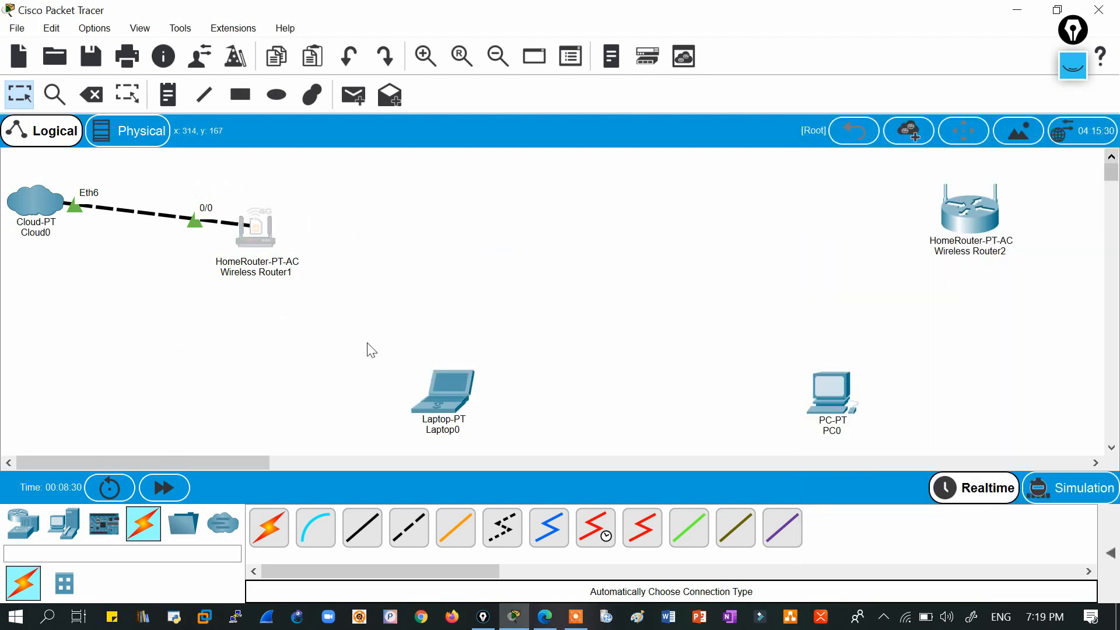
click(369, 345)
drag(174, 173, 350, 313)
click(350, 313)
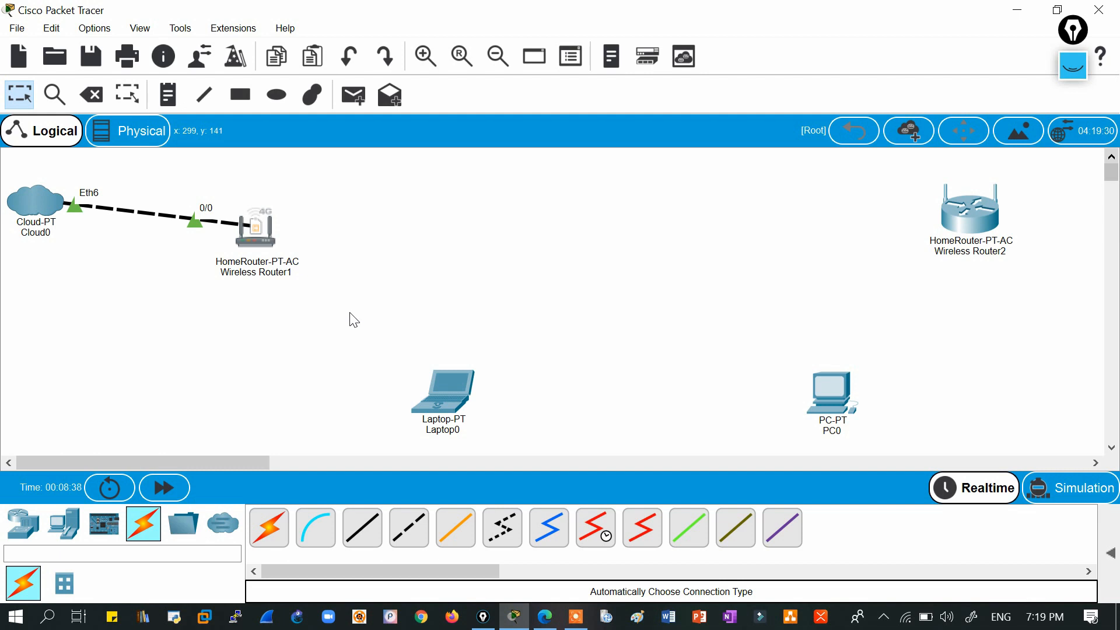
drag(182, 175, 346, 338)
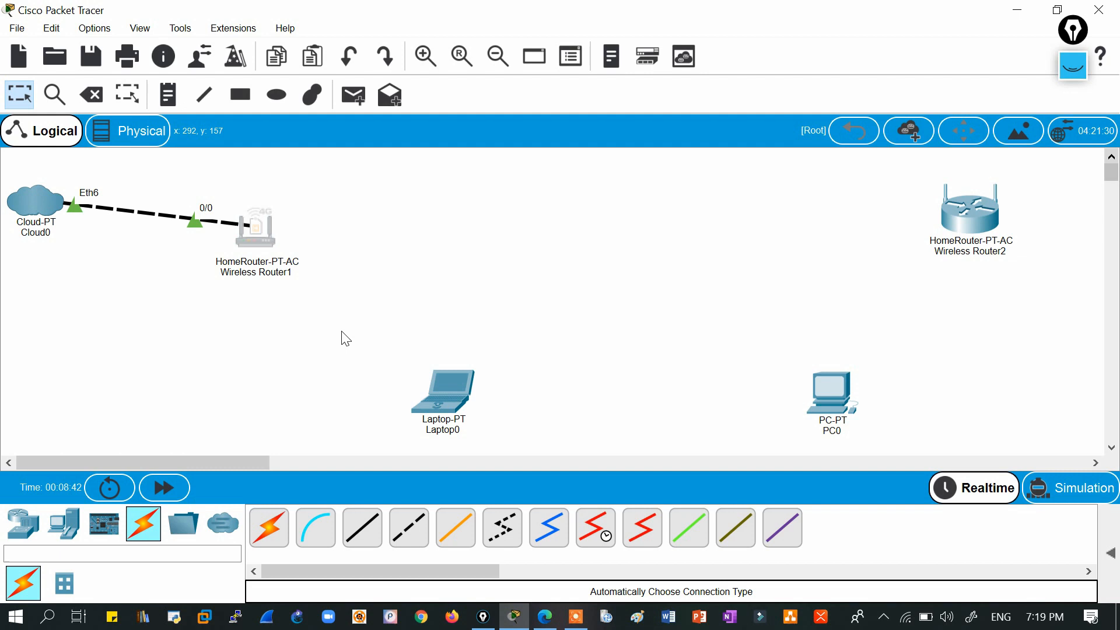
Cable Laptop0 FastEthernet0 to Wireless Router1 GigabitEthernet 1 with copper straight-through; move Laptop0 up-right.
click(362, 528)
click(452, 397)
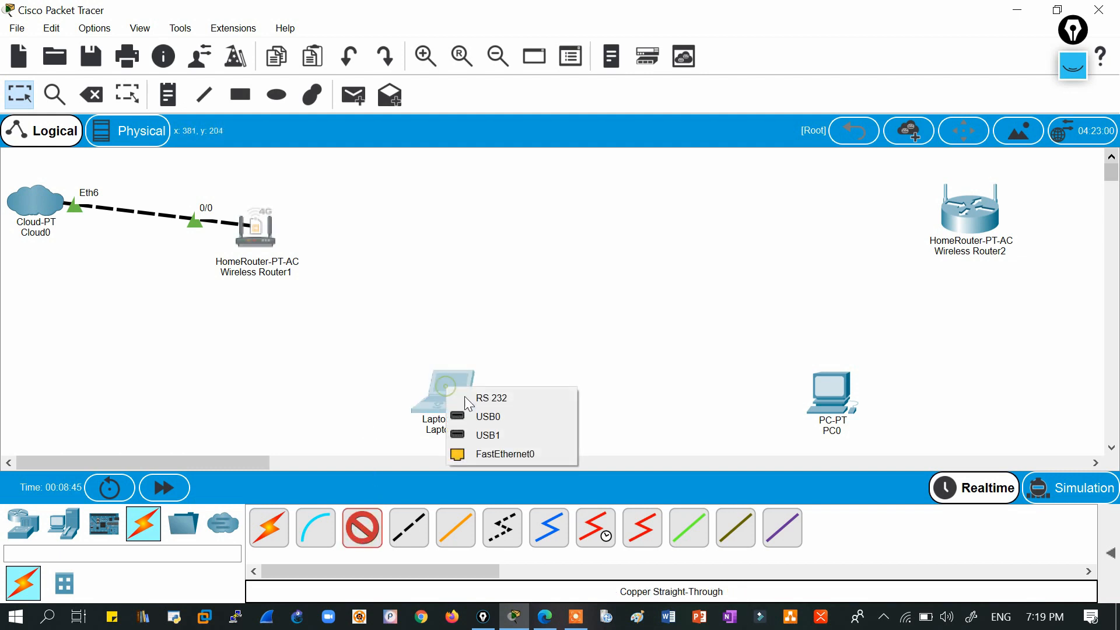
click(492, 455)
click(253, 232)
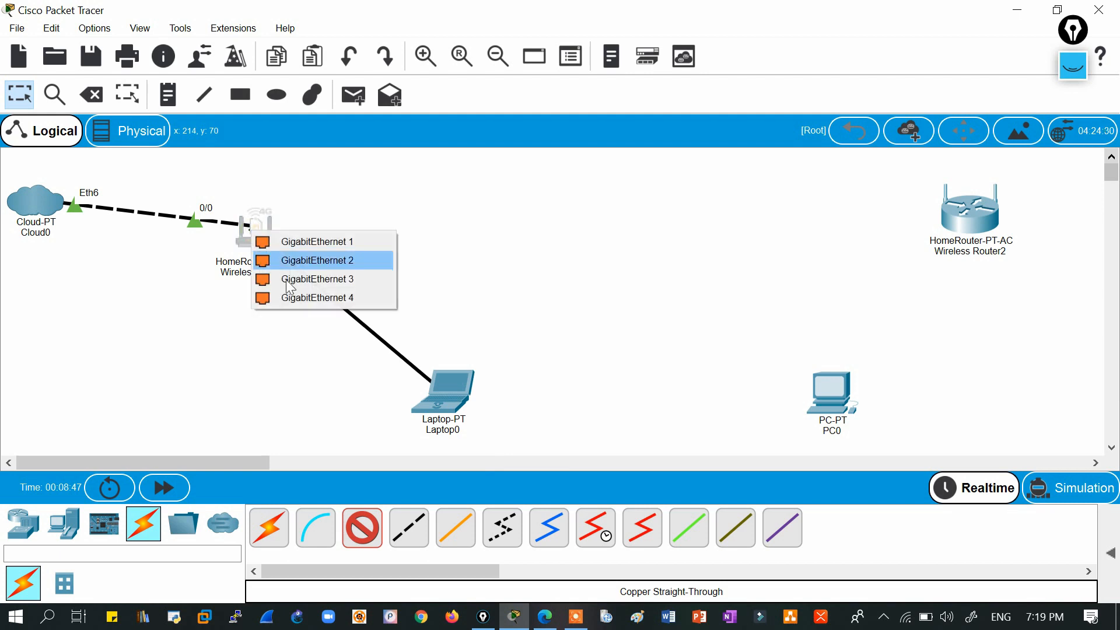
click(317, 243)
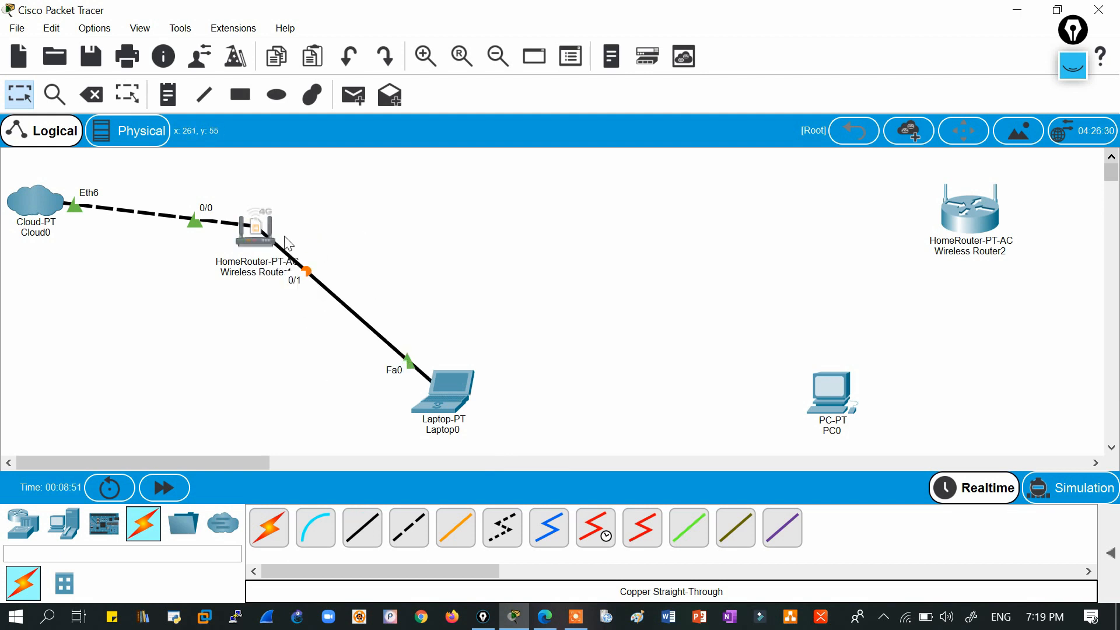
drag(463, 402, 531, 341)
drag(170, 176, 369, 327)
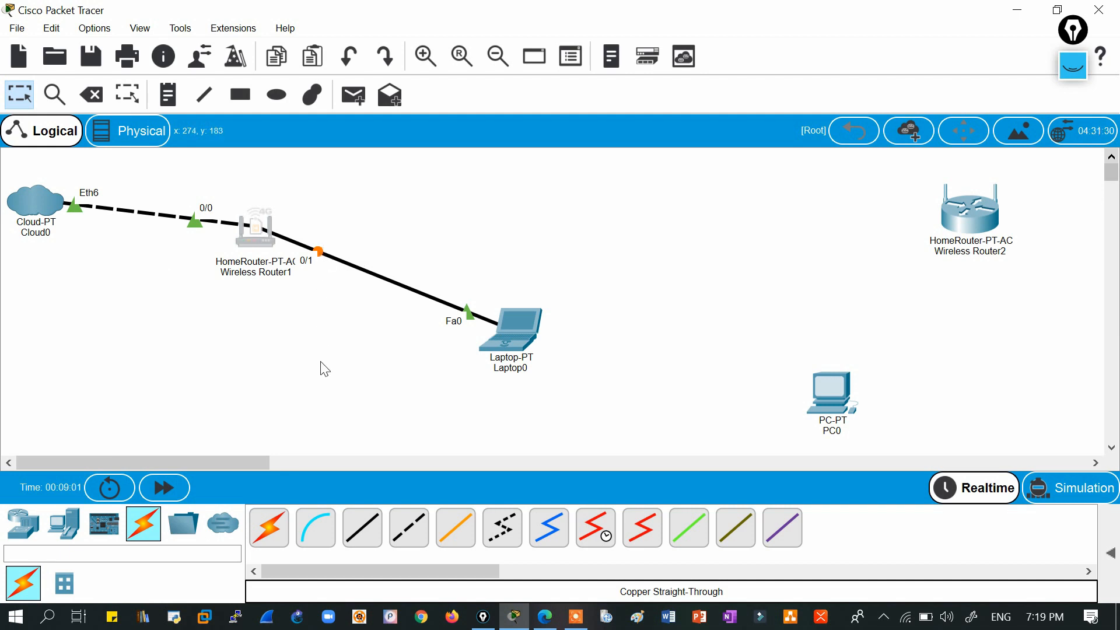
drag(171, 170, 338, 317)
click(584, 270)
drag(386, 228, 597, 420)
click(595, 413)
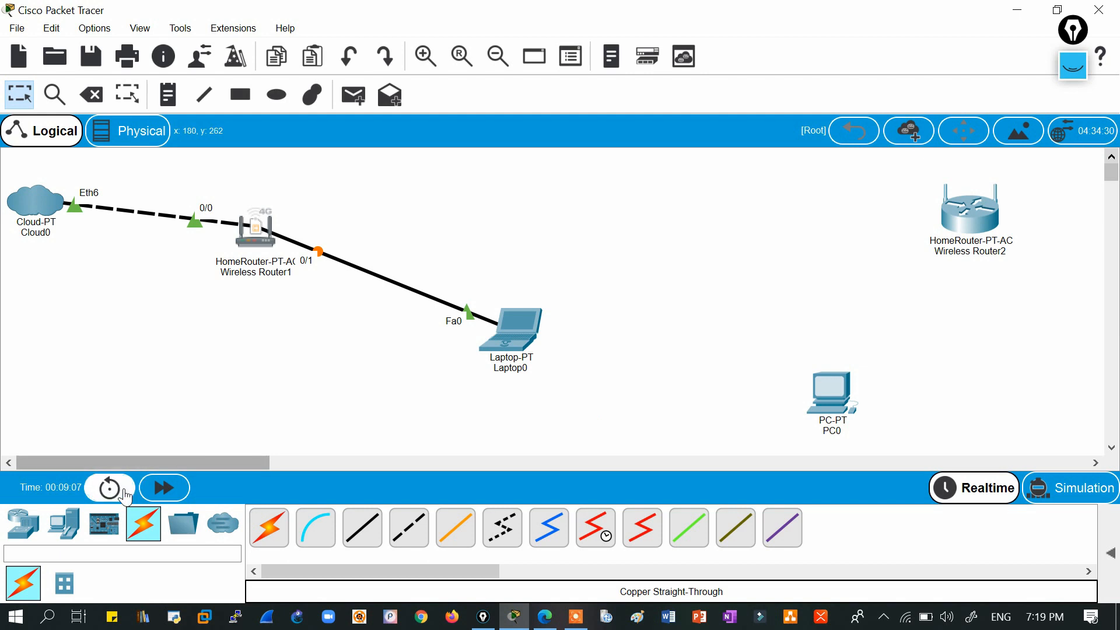
Place a 2960 switch, Switch0, below Wireless Router1.
click(23, 523)
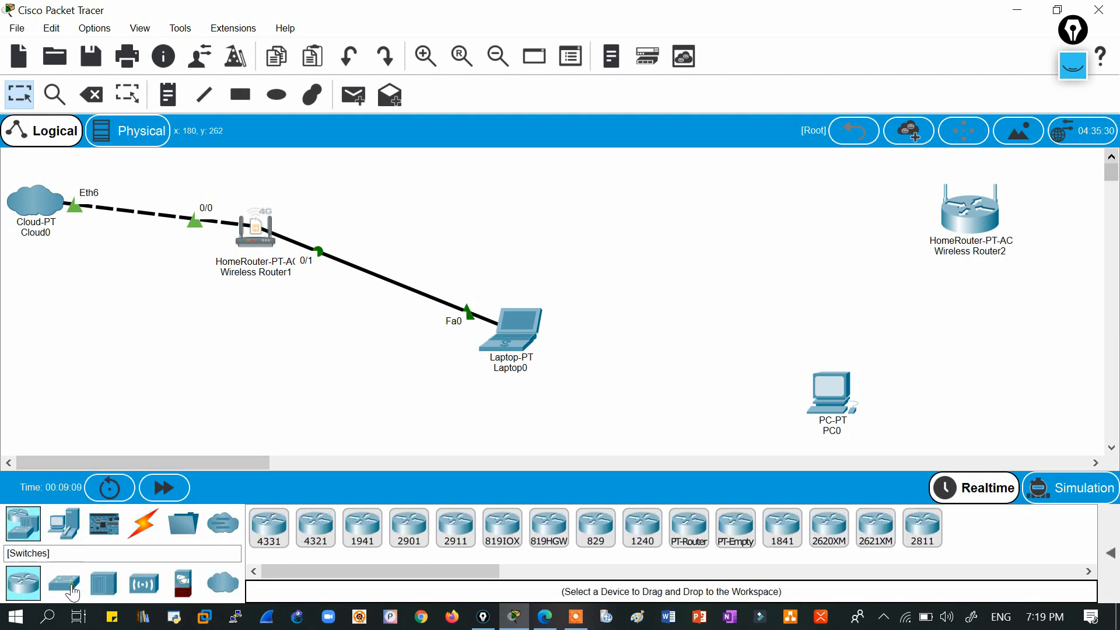
click(72, 593)
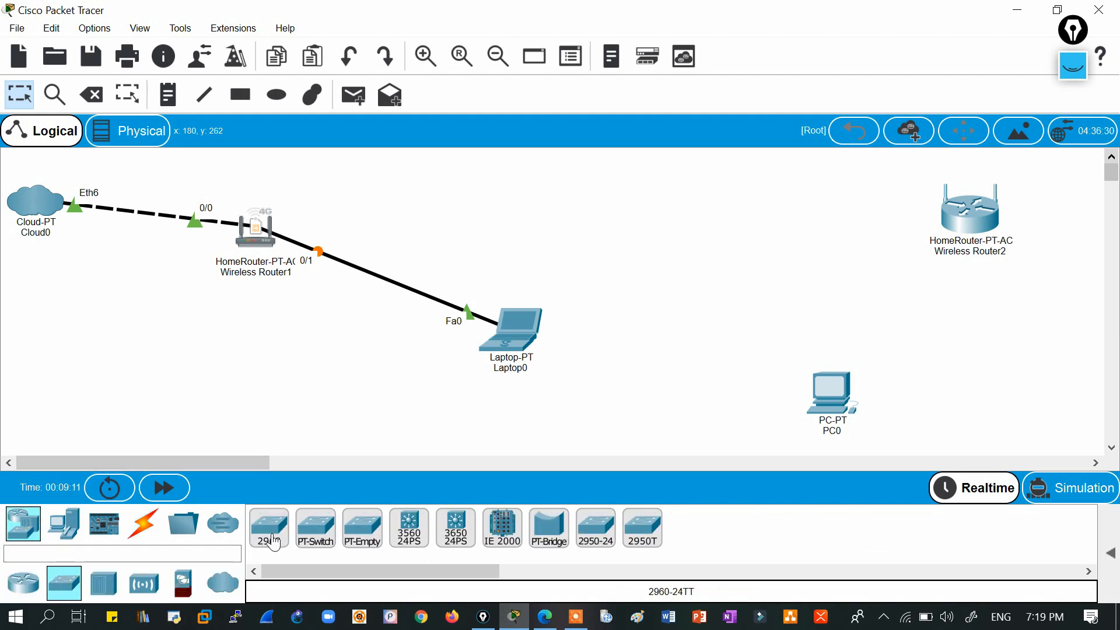
click(271, 539)
click(263, 337)
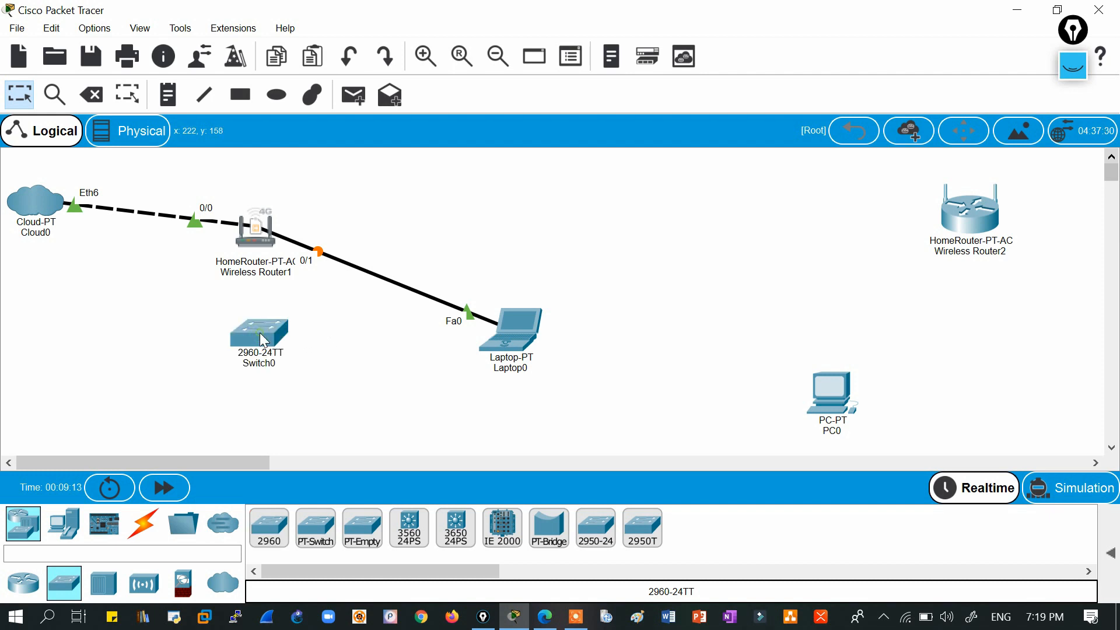
Cable Switch0 FastEthernet0/1 to Wireless Router1's 0/2 port with copper straight-through, then fast-forward time.
click(143, 525)
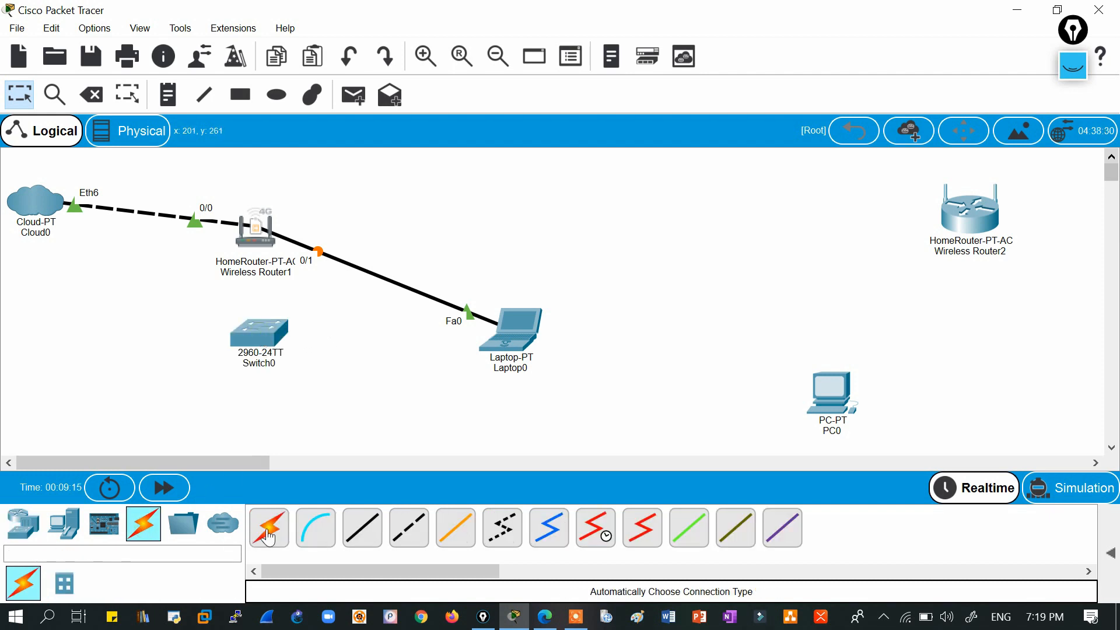
click(362, 528)
click(262, 338)
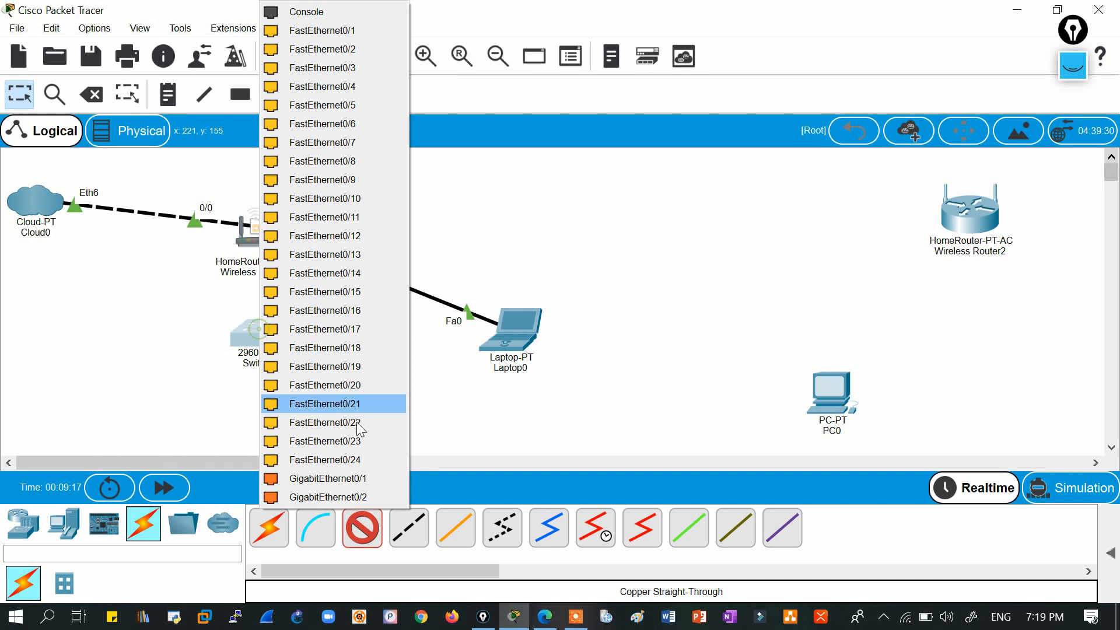
click(303, 32)
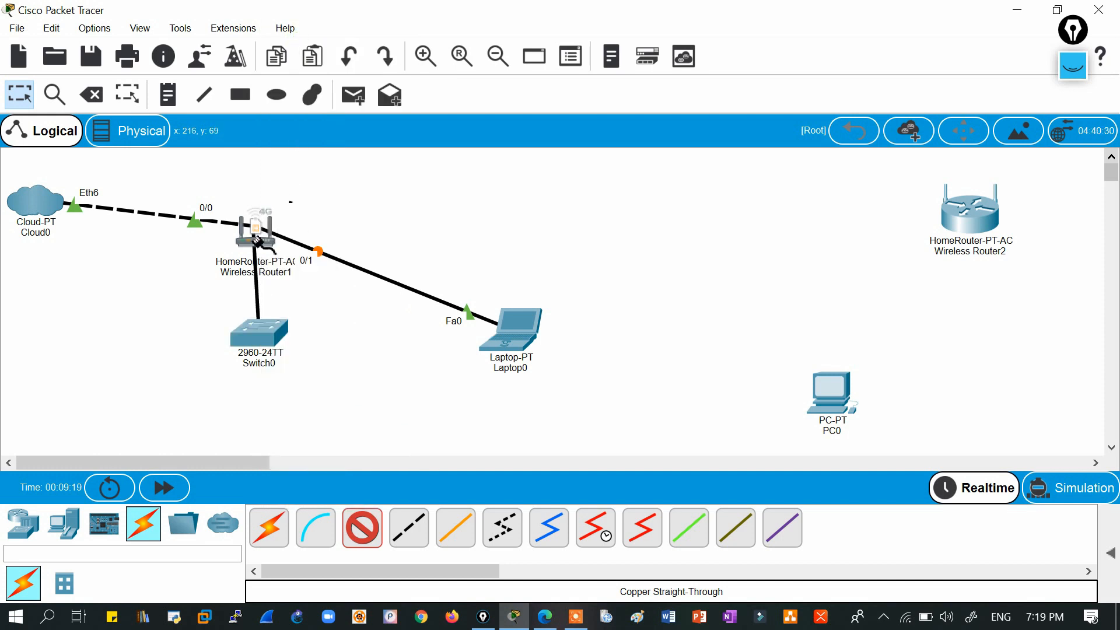
click(257, 239)
click(303, 268)
drag(262, 349, 131, 355)
click(157, 487)
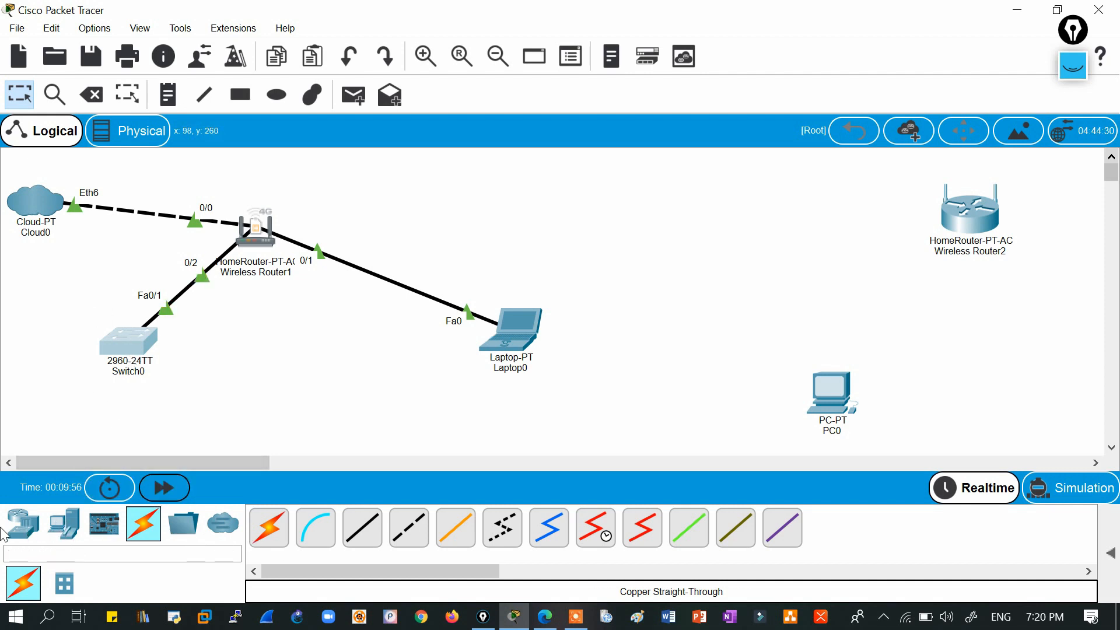
click(23, 523)
Place three 2960-24TT switches, Switch1 to Switch3, in a row at the lower left.
click(65, 582)
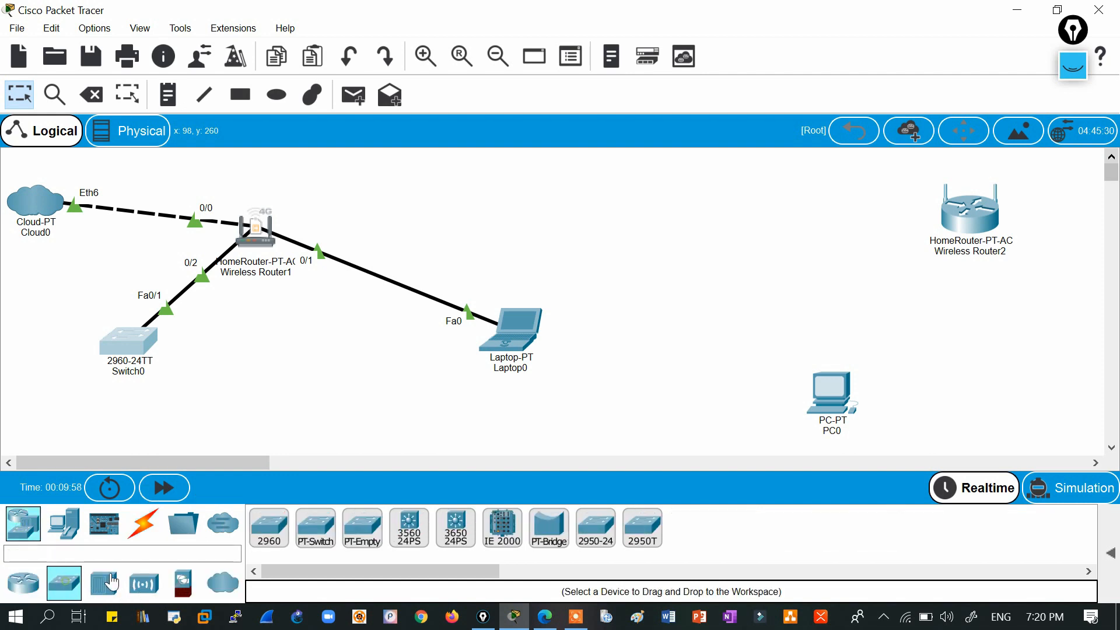
click(269, 528)
click(49, 408)
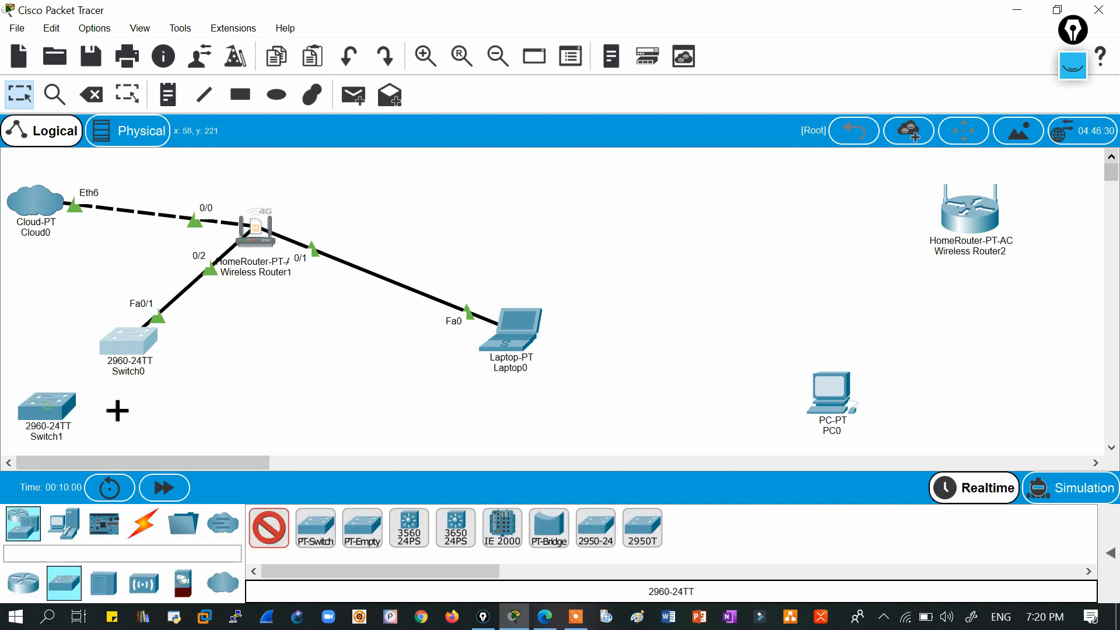
click(136, 409)
click(210, 409)
Cable Switch1, Switch2 and Switch3 each to Switch0 using automatic connections.
click(143, 524)
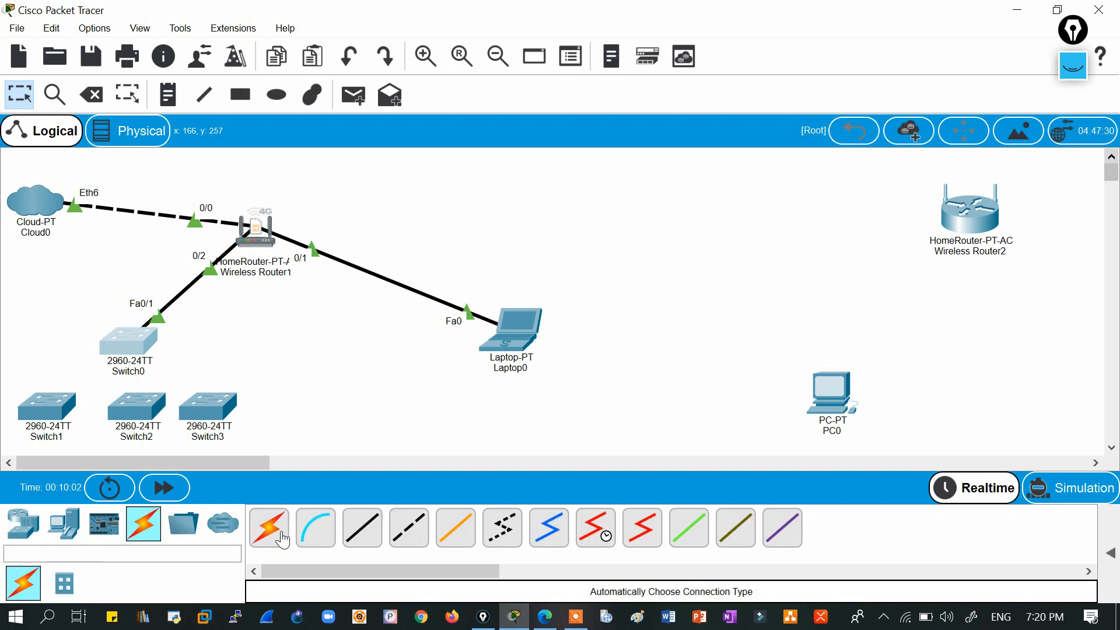
click(282, 540)
click(52, 408)
click(132, 350)
click(132, 350)
click(136, 408)
click(215, 407)
click(140, 349)
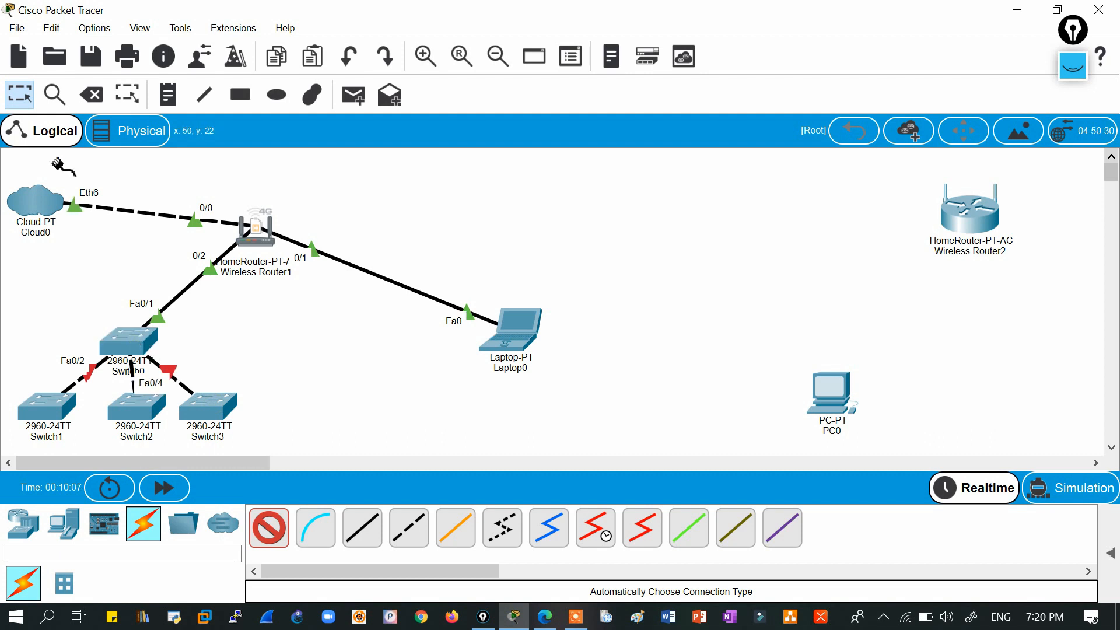
click(19, 94)
Select Switch0 through Switch3 together and move them up beneath the router.
drag(19, 154, 187, 259)
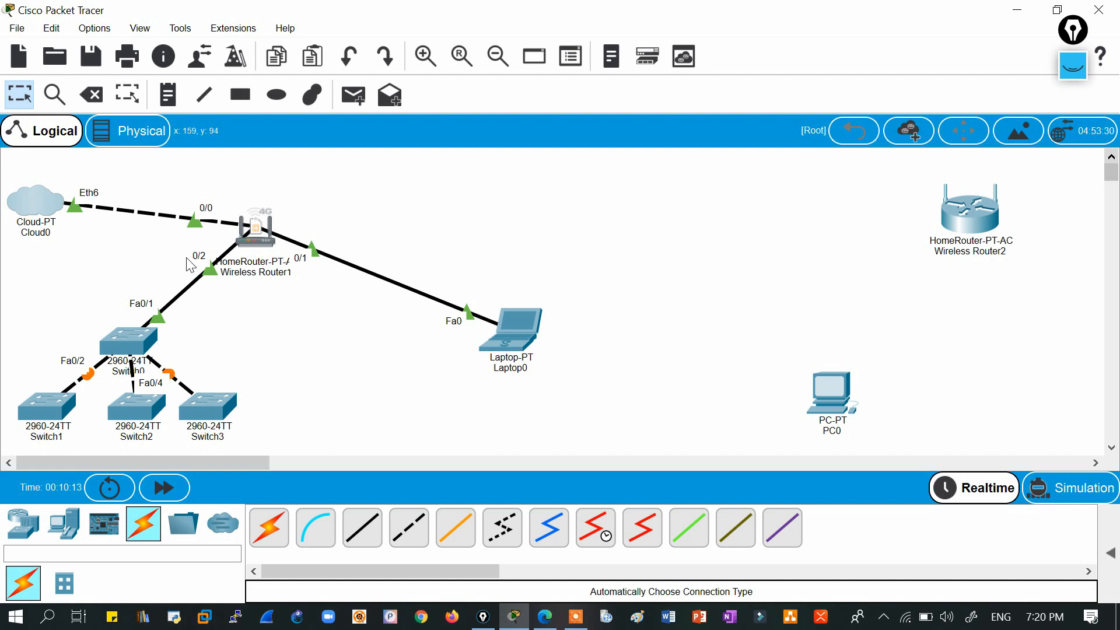
drag(14, 367, 320, 444)
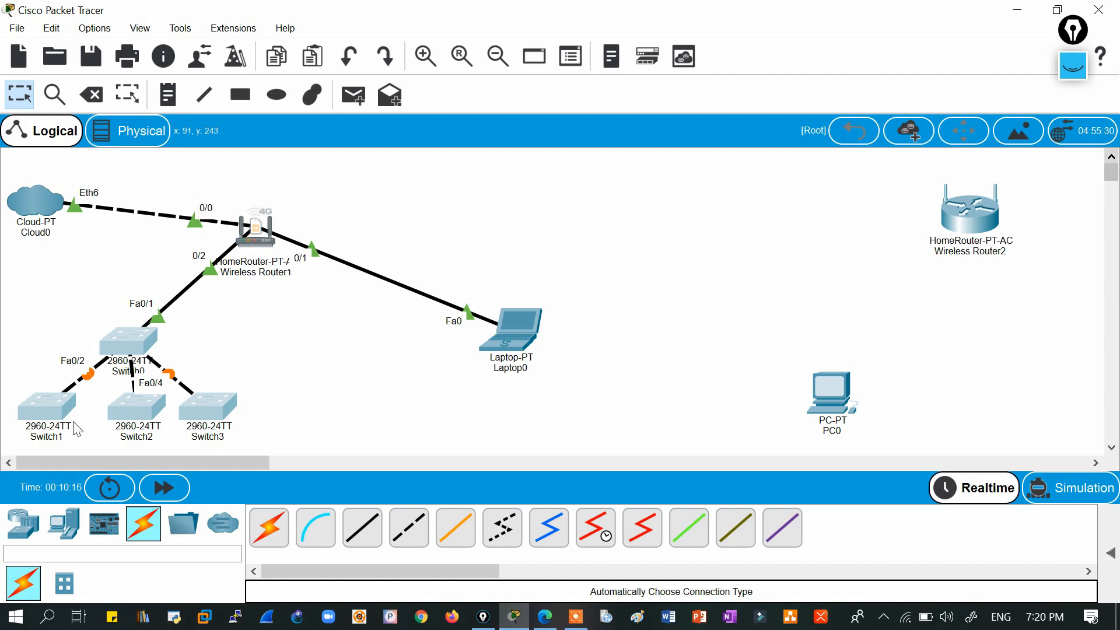
click(9, 374)
drag(17, 325, 269, 430)
drag(215, 407, 228, 340)
click(104, 408)
Place two PC-PT computers at the lower left, then switch to the Network Devices palette.
click(55, 539)
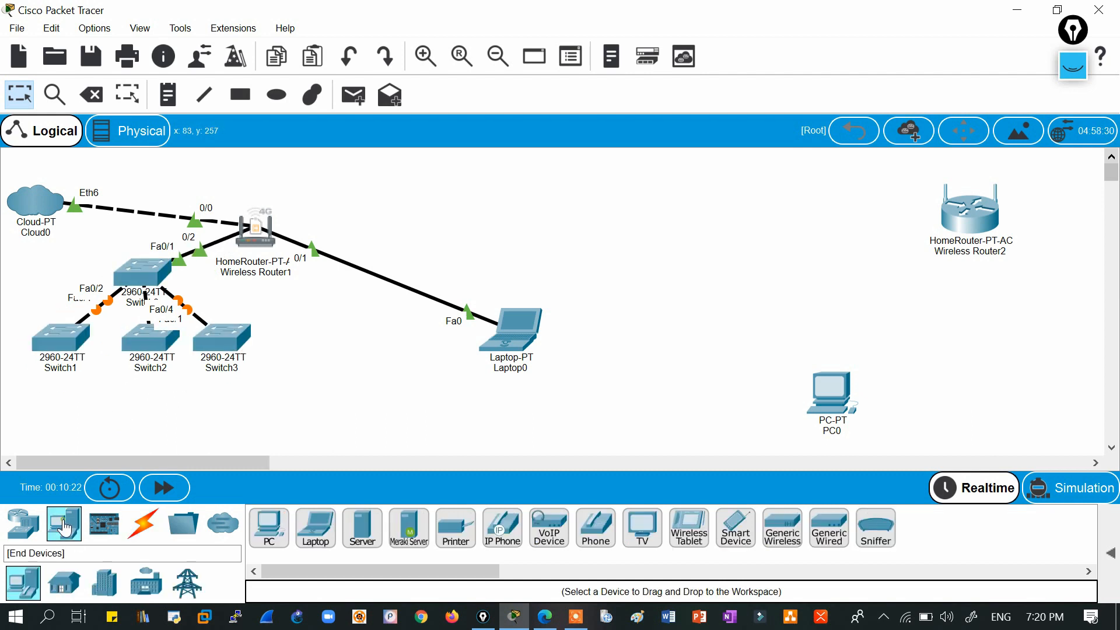
ctrl+click(276, 546)
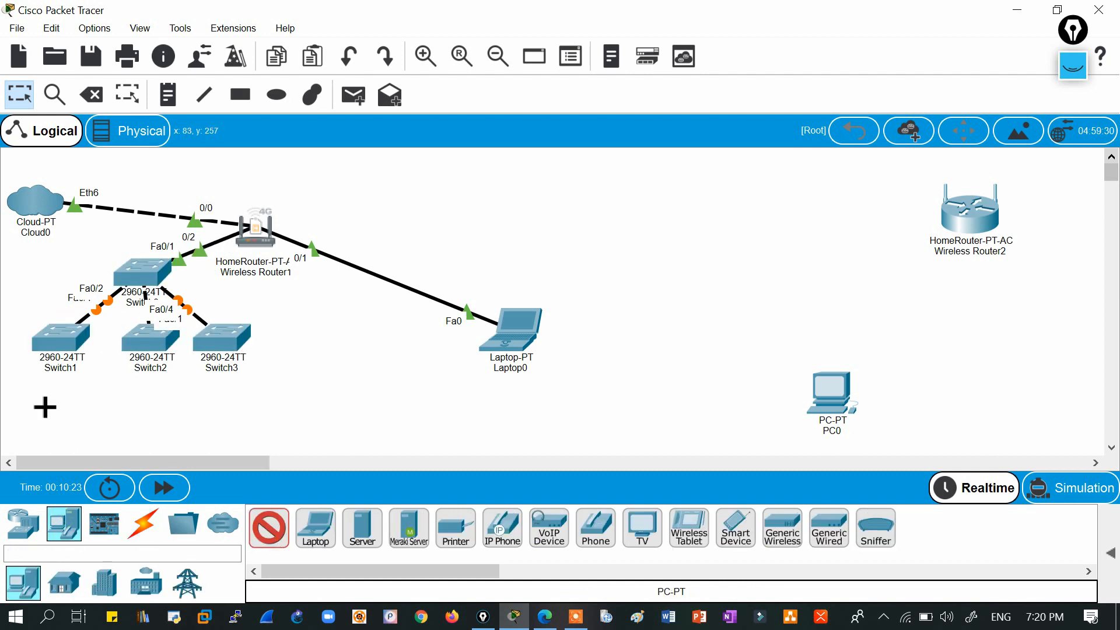
click(28, 435)
click(41, 430)
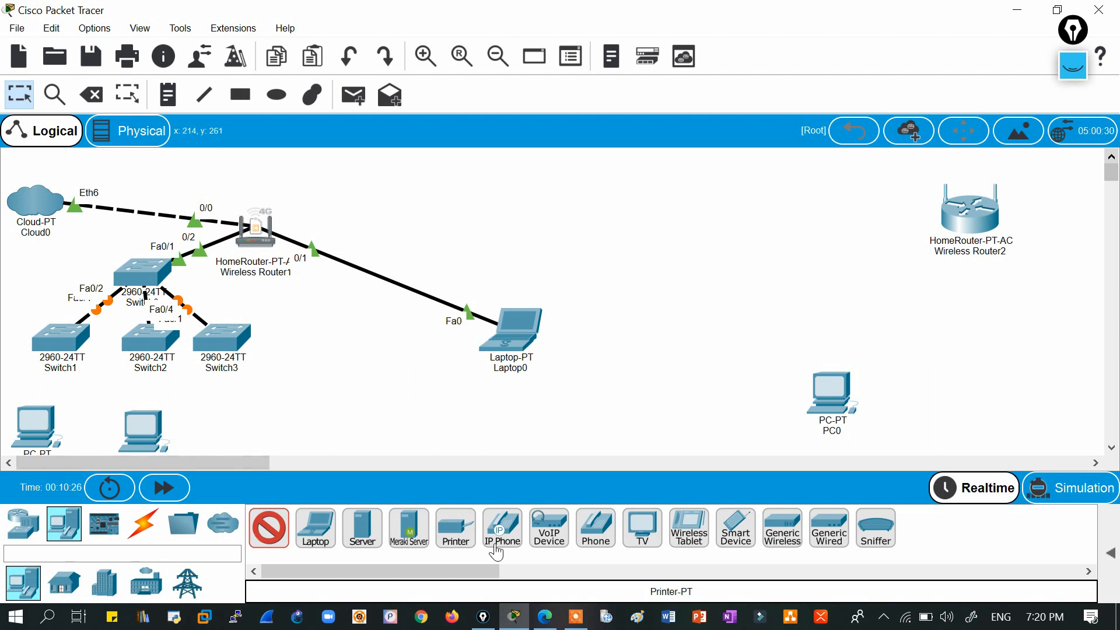
click(24, 523)
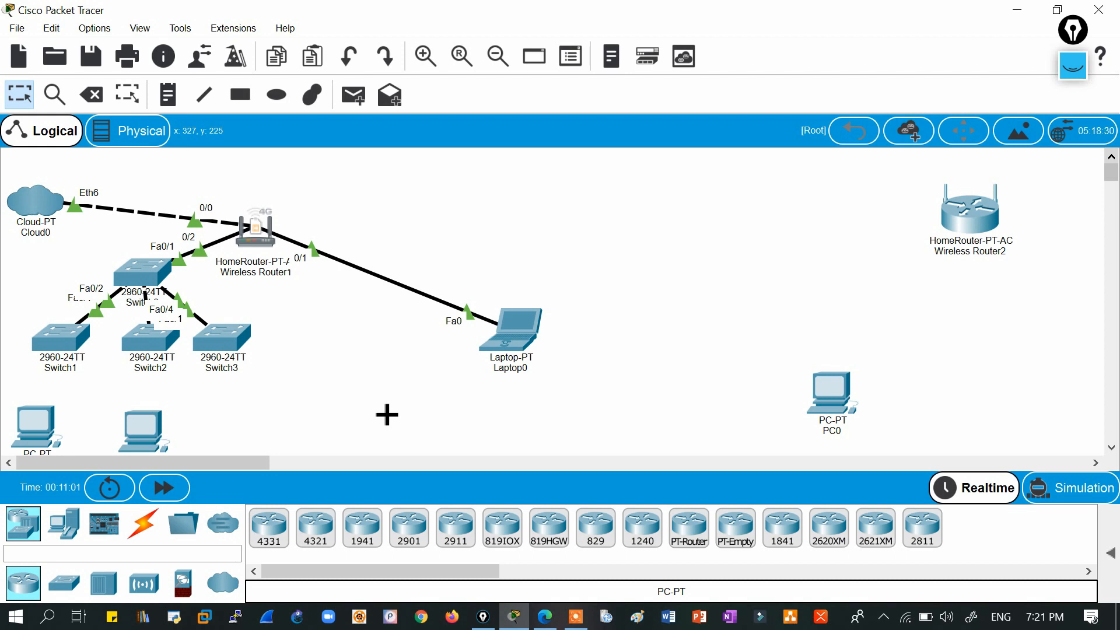
Cable the bottom-left PC to Switch1 and the second PC to Switch2, both on Fa0/2.
click(13, 100)
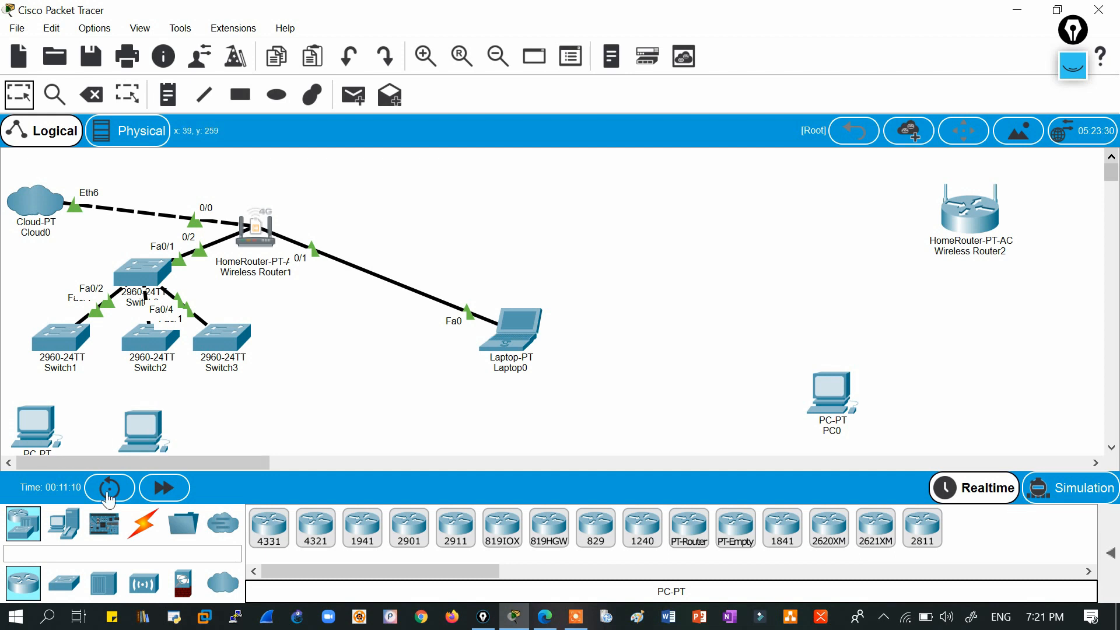
click(143, 523)
click(288, 540)
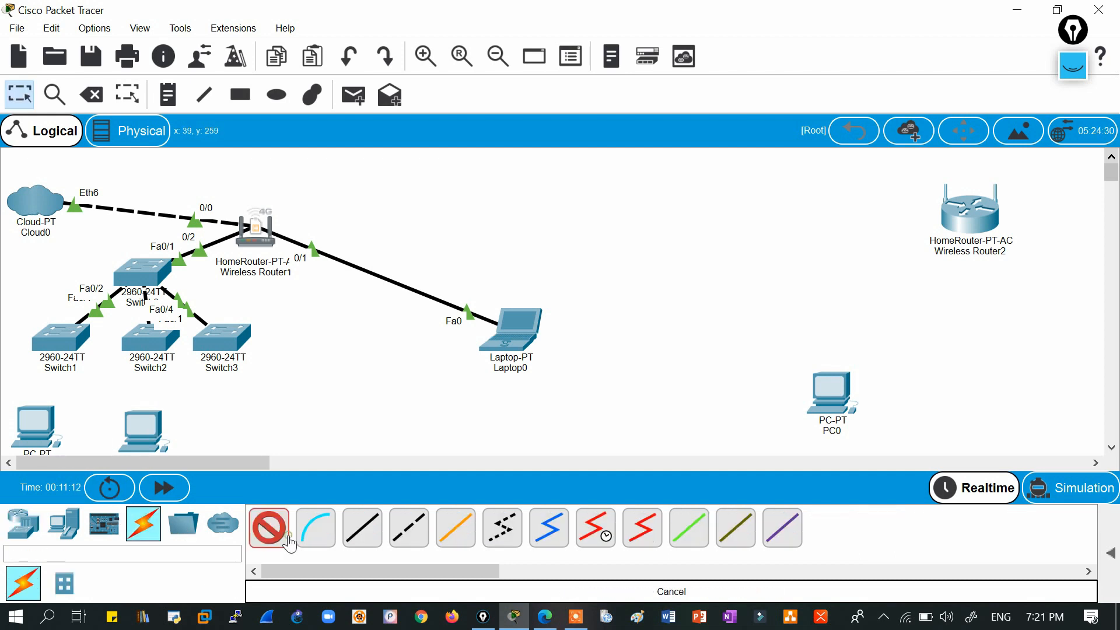
click(38, 425)
click(63, 336)
click(143, 421)
click(150, 338)
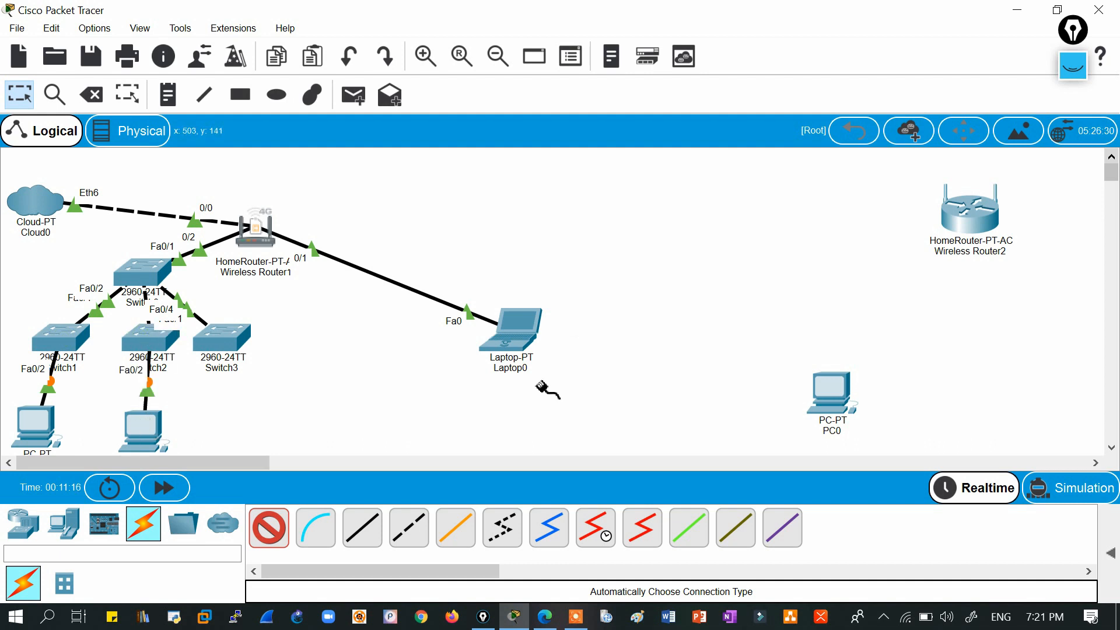
click(22, 97)
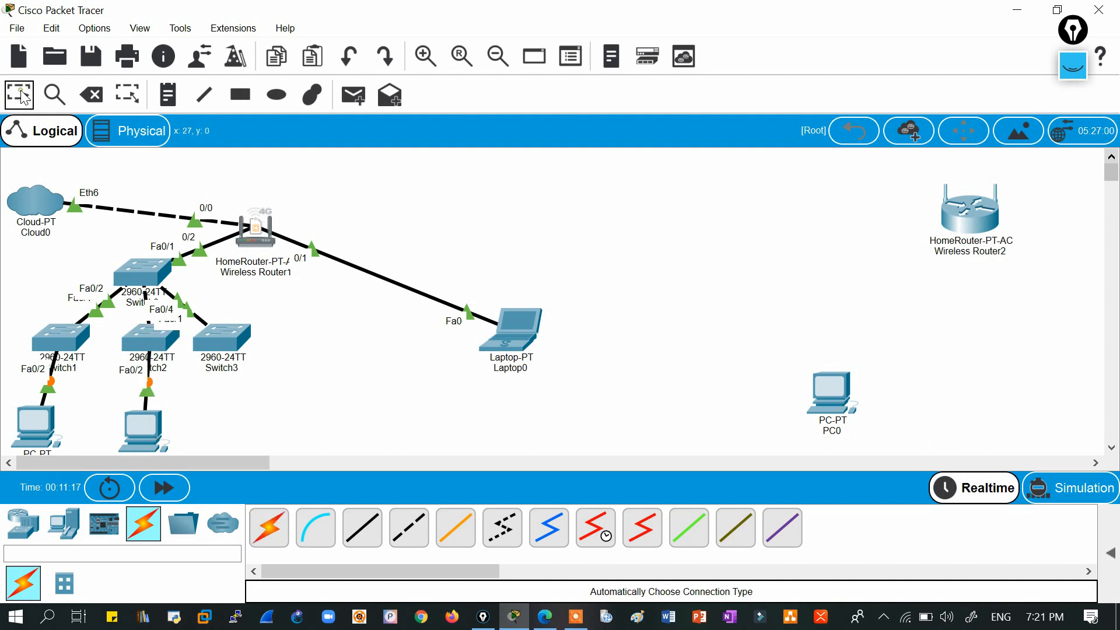
Place a Smartphone (Smartphone0) on the canvas below the router.
click(57, 541)
click(724, 542)
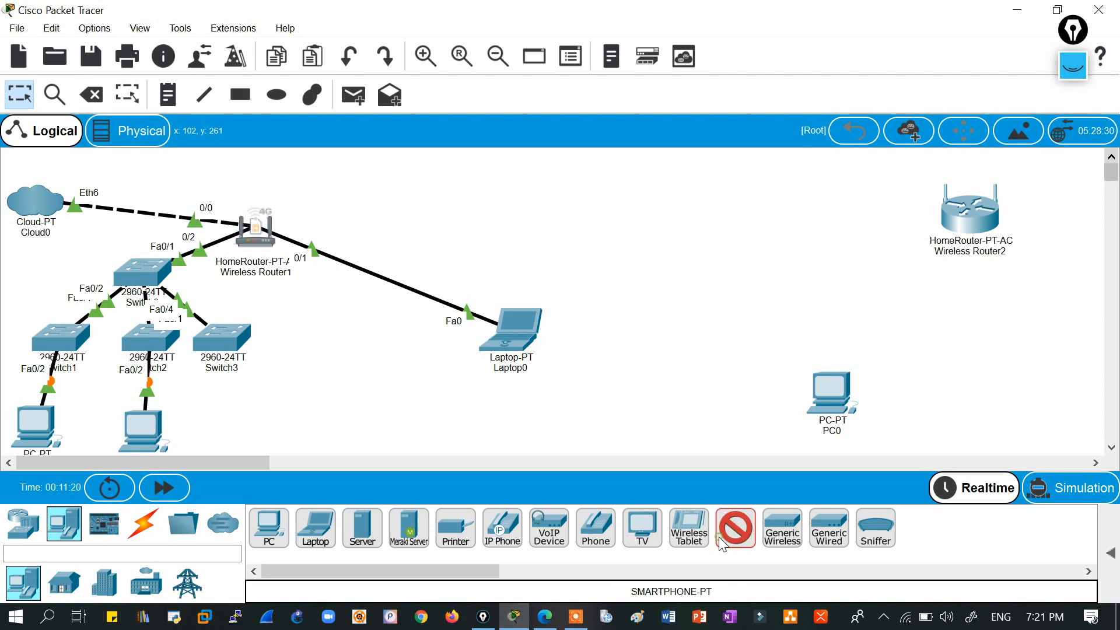
click(346, 394)
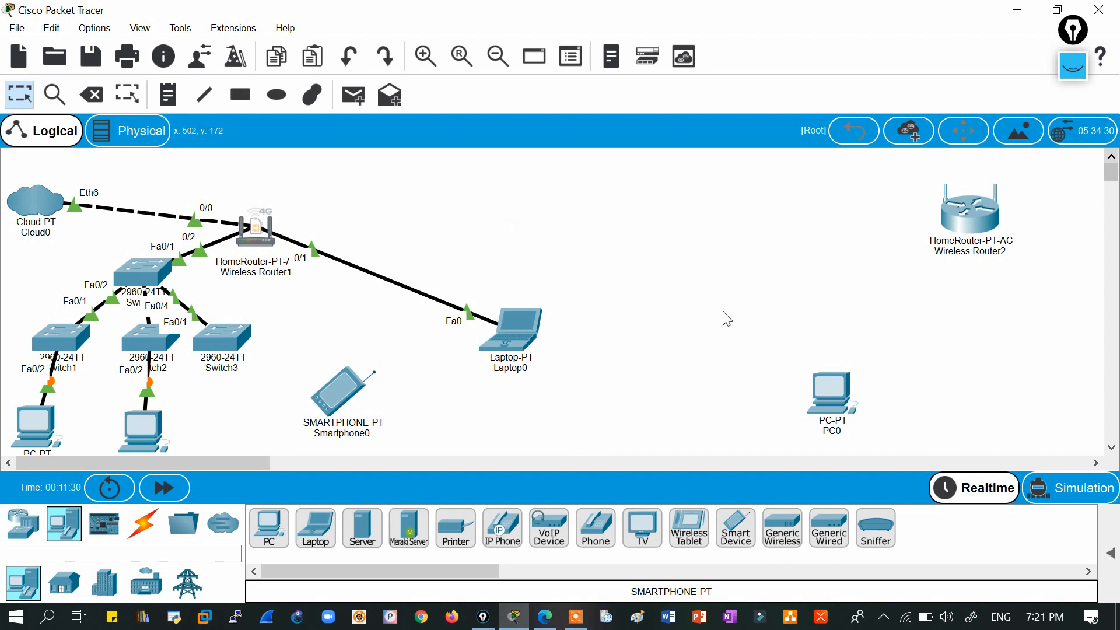
Delete Wireless Router2 and PC0 from the topology.
drag(781, 165, 1030, 444)
key(Delete)
key(Return)
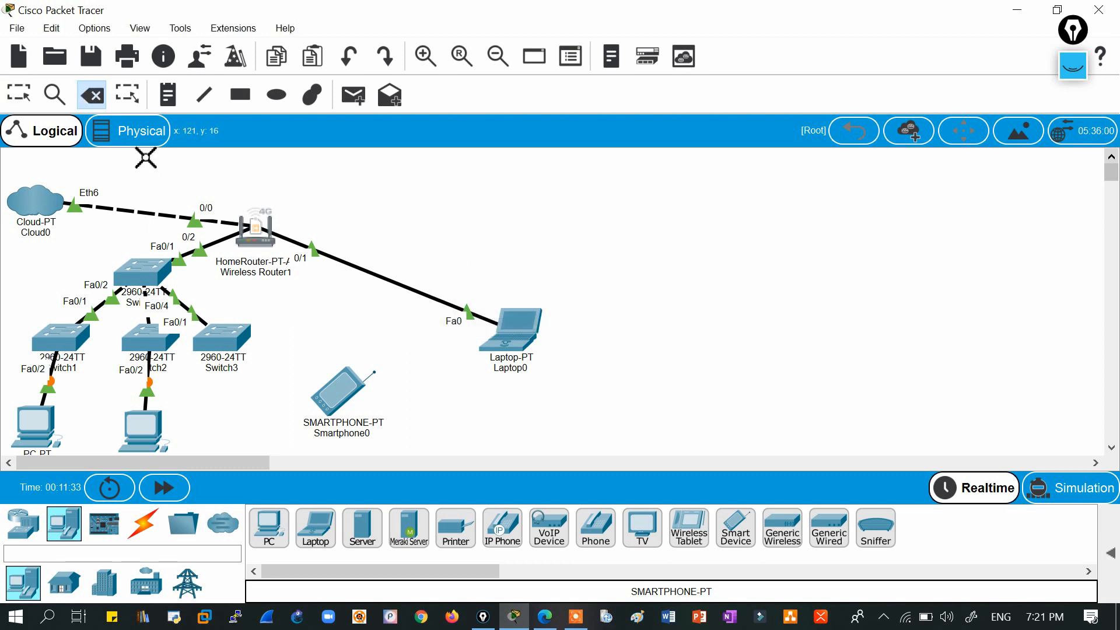
click(20, 96)
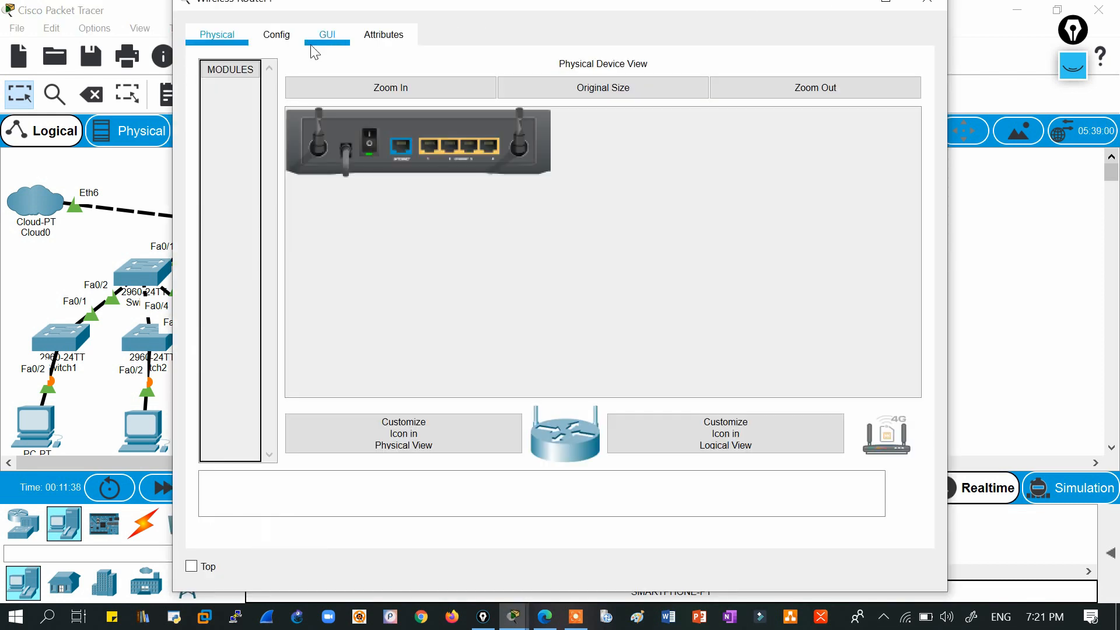
Close Wireless Router1's window, then reselect it once Smartphone0 shows its wireless link.
click(928, 7)
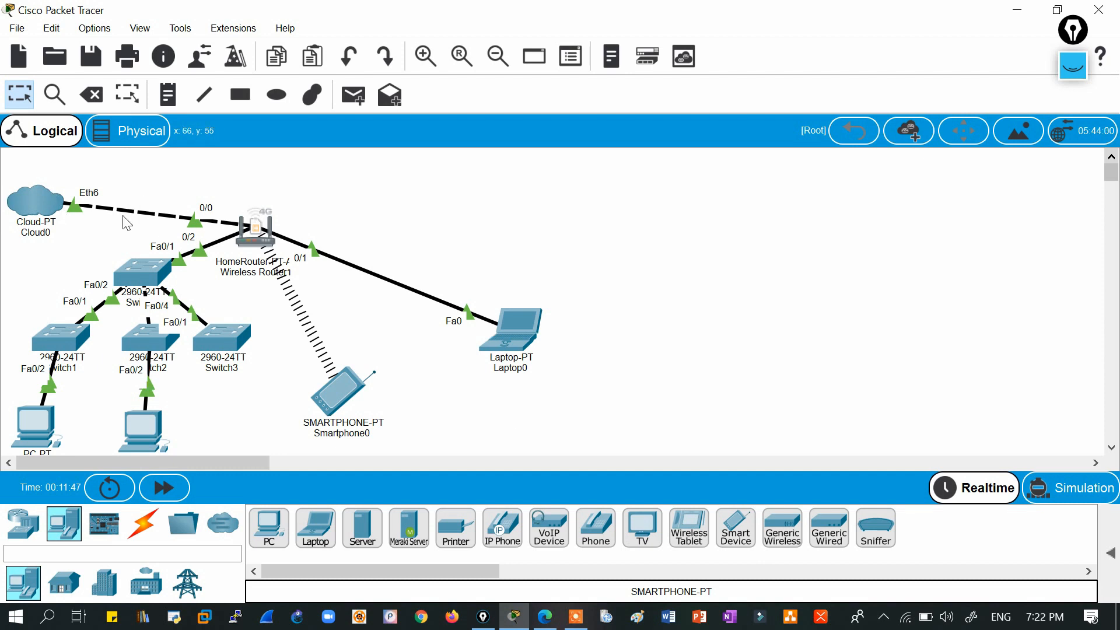
mouse_move(268, 245)
click(249, 225)
click(259, 230)
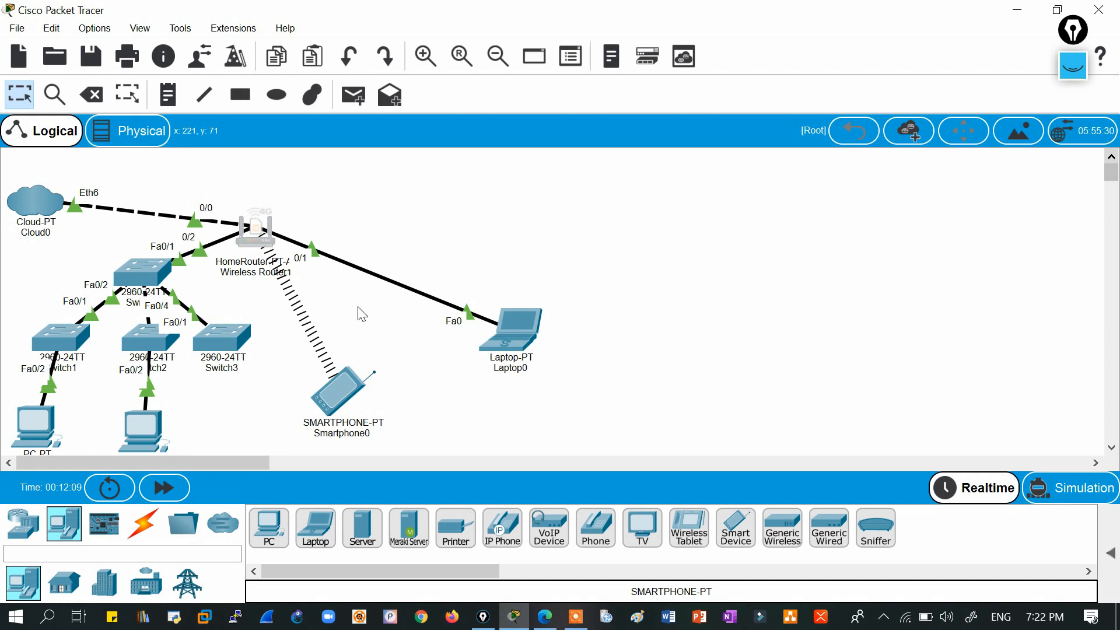
Open Wireless Router1's GUI tab, scroll through its web setup page, then close it.
click(270, 227)
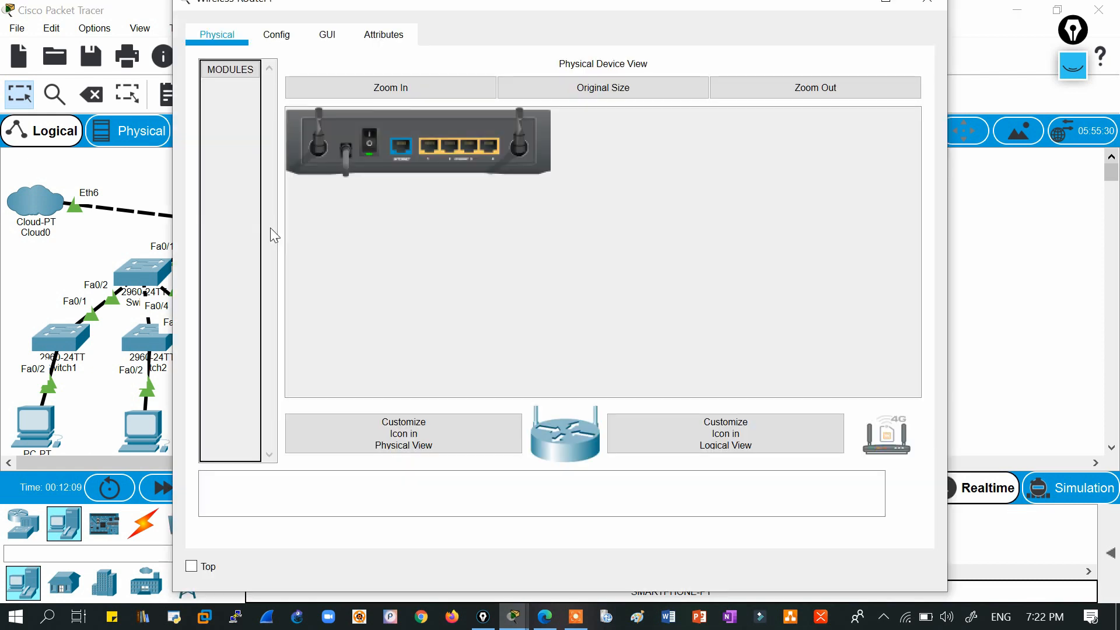
click(330, 38)
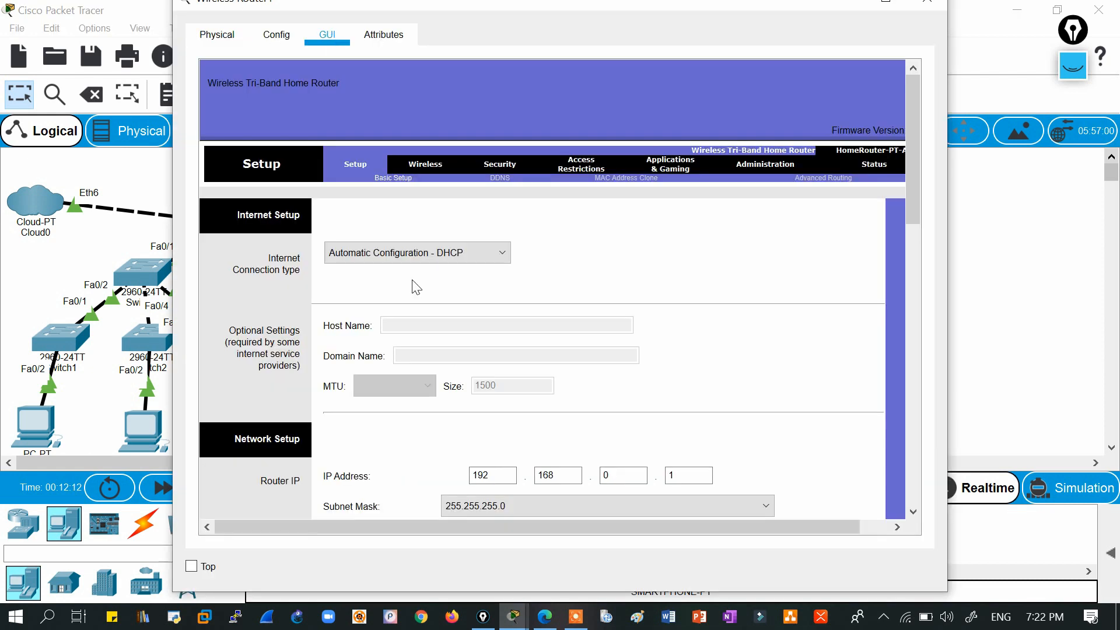
drag(915, 332, 912, 125)
click(928, 7)
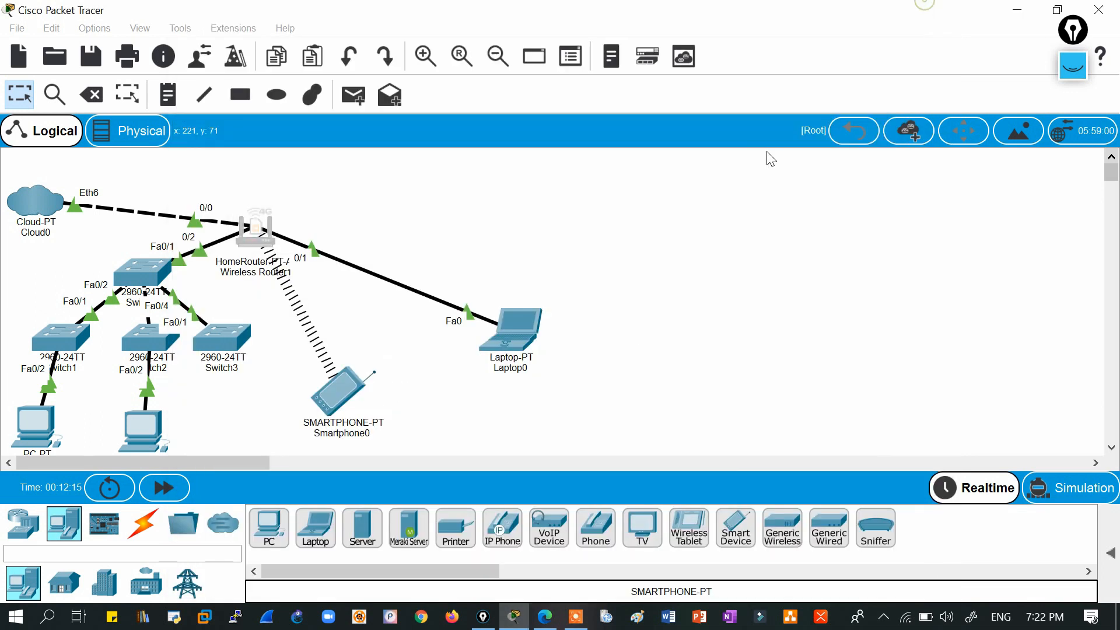
Check port info on Laptop0 and the router, then open Laptop0's device window.
drag(446, 252, 614, 411)
click(612, 410)
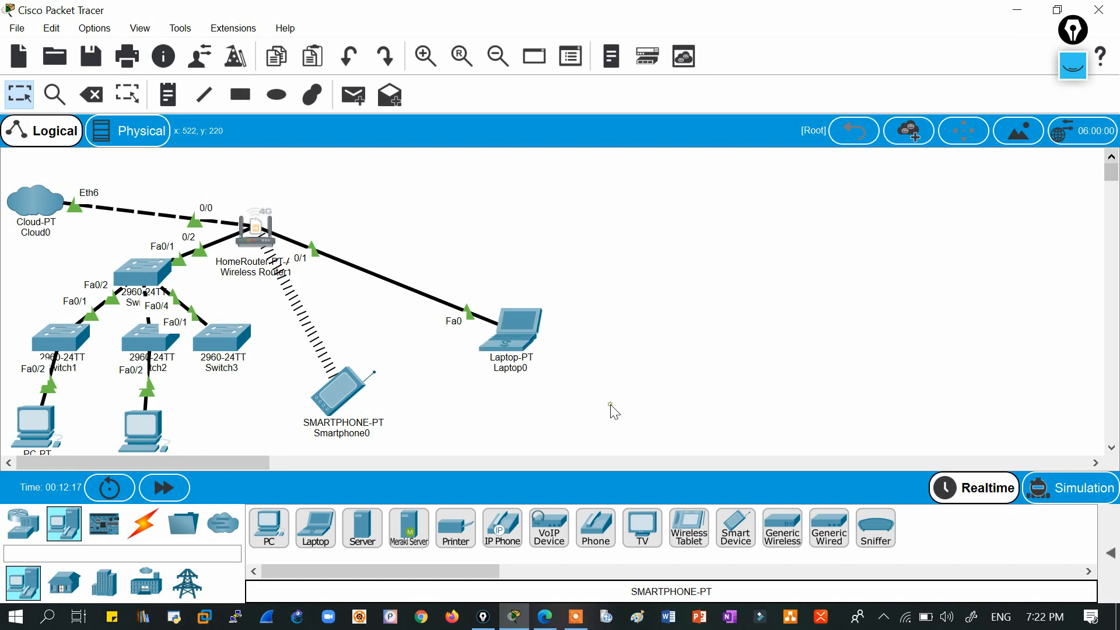
drag(179, 176, 359, 322)
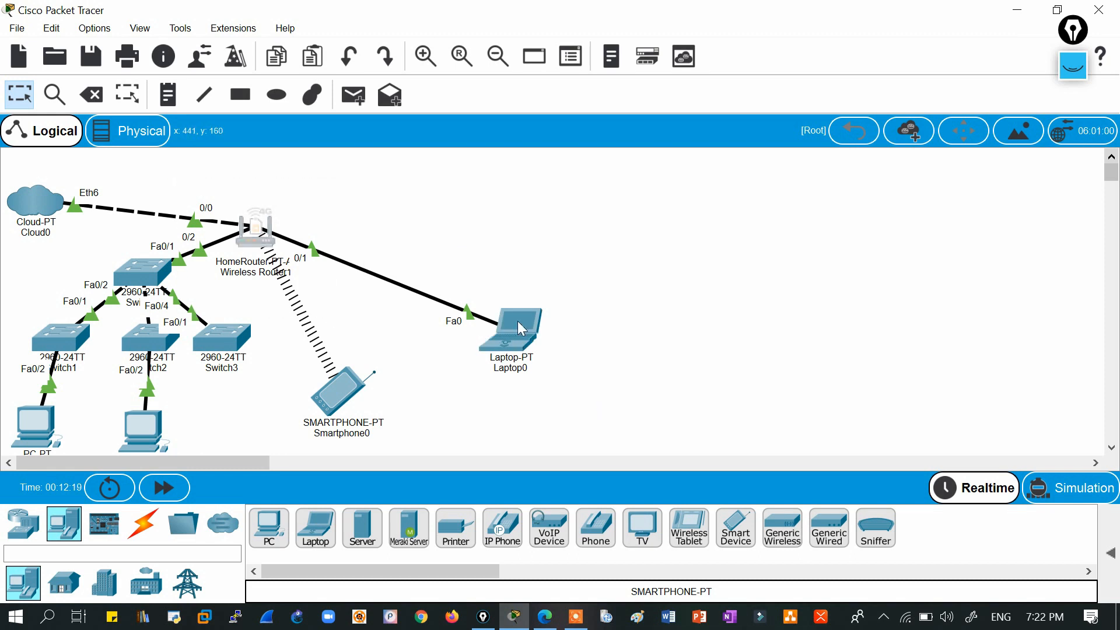
mouse_move(525, 326)
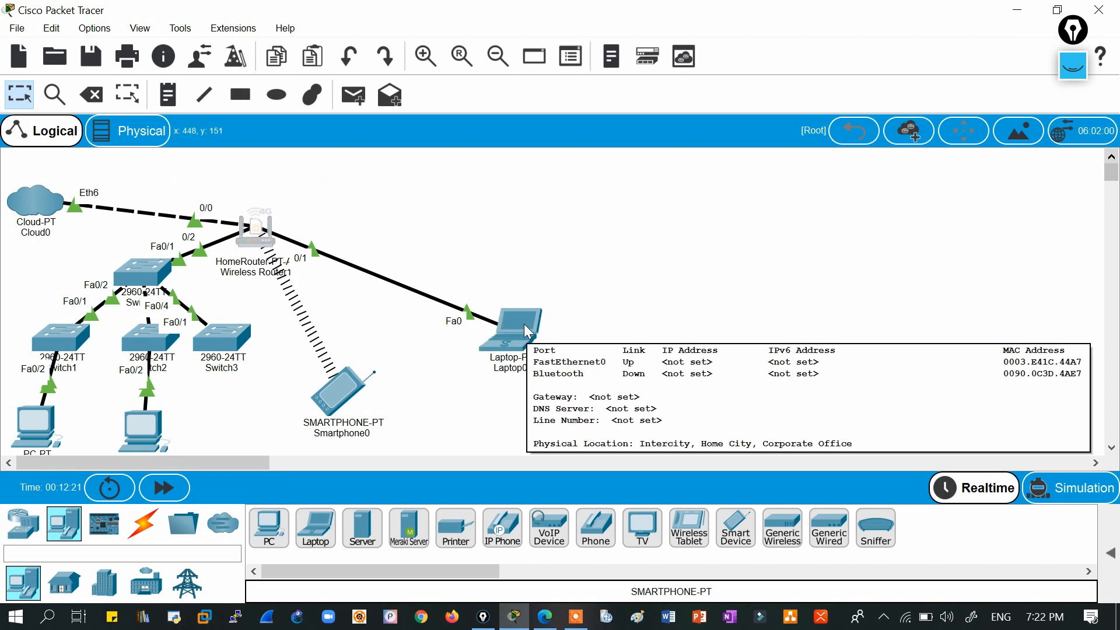
mouse_move(257, 233)
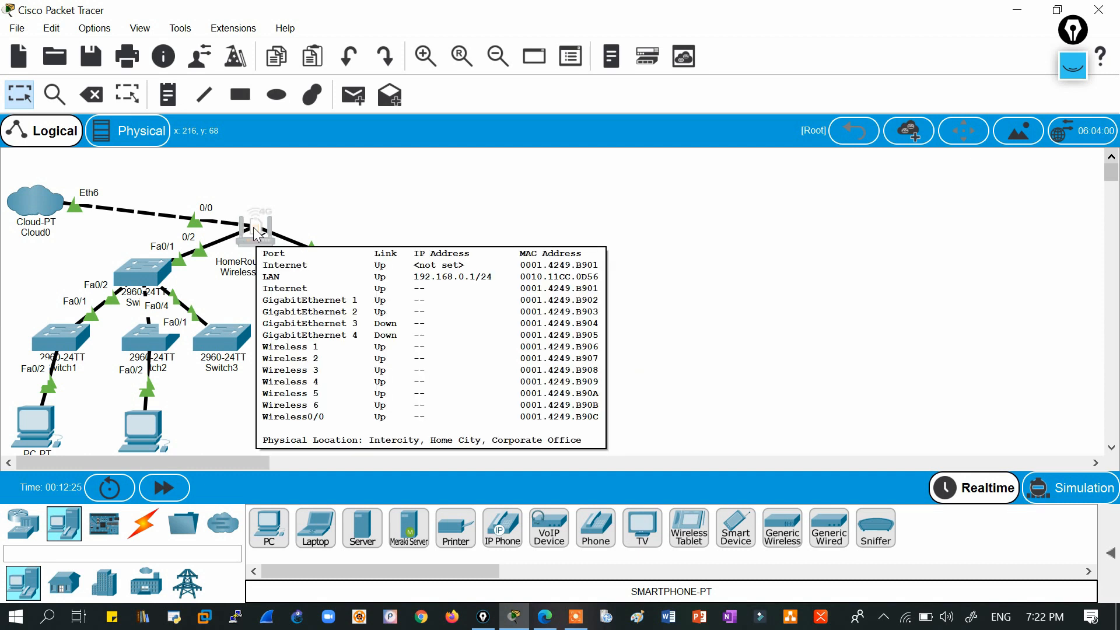
click(503, 330)
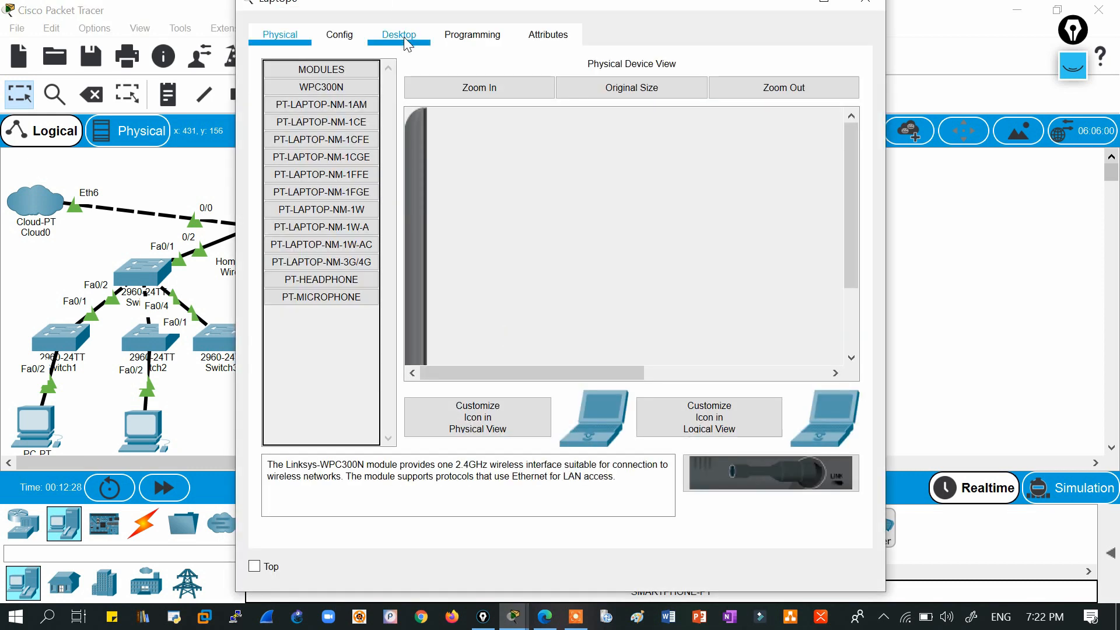
Set Laptop0's IP address to 192.168.0.2 with subnet mask 255.255.255.0.
click(403, 35)
click(333, 146)
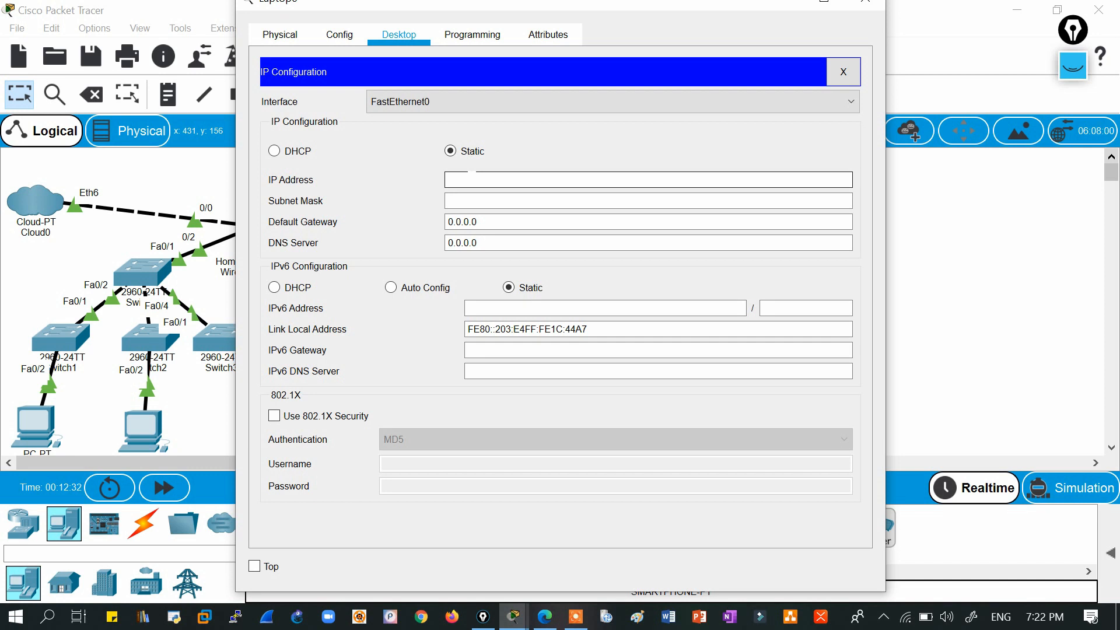
text(192.168.0.2)
click(527, 196)
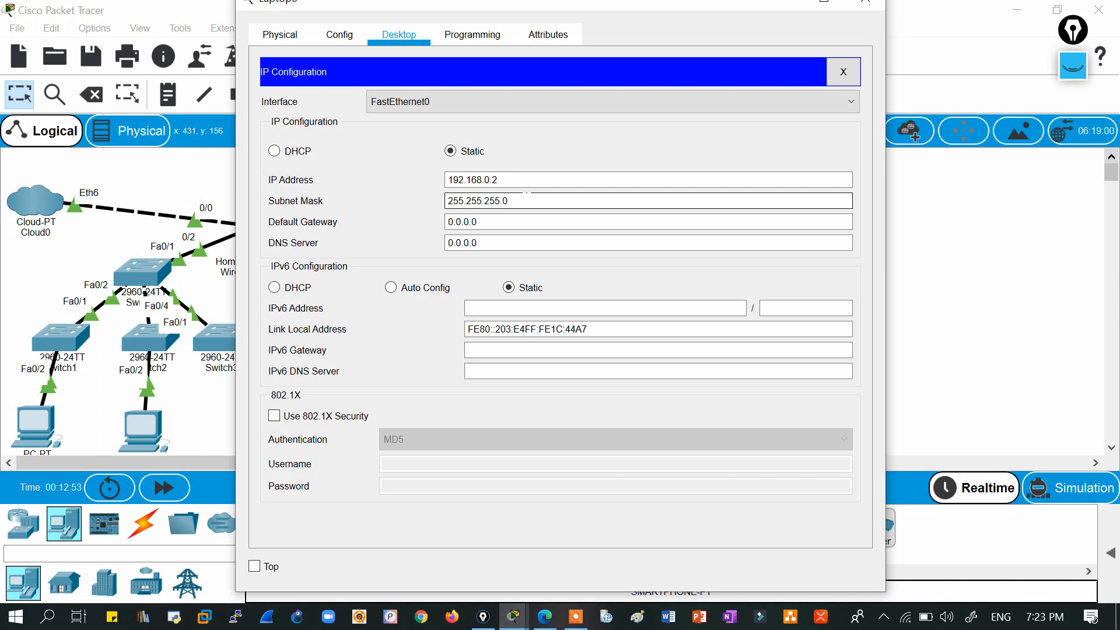
click(843, 71)
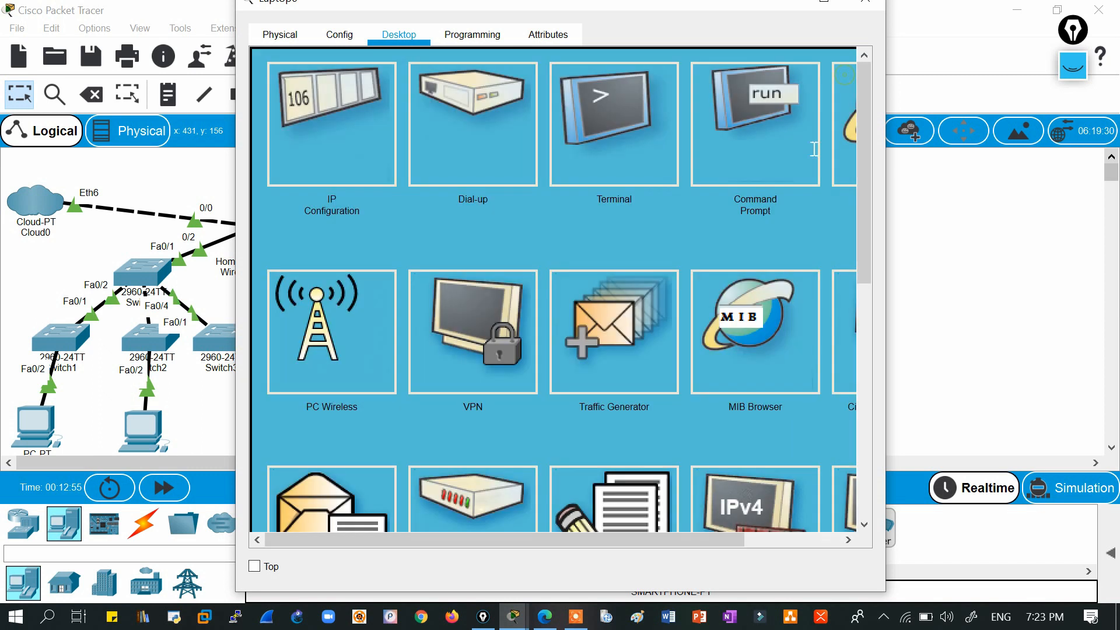
Ping 192.168.0.1 from Laptop0's Command Prompt, getting 3 of 3 replies with 0% loss.
click(744, 150)
text(ping)
right_click(744, 150)
click(769, 177)
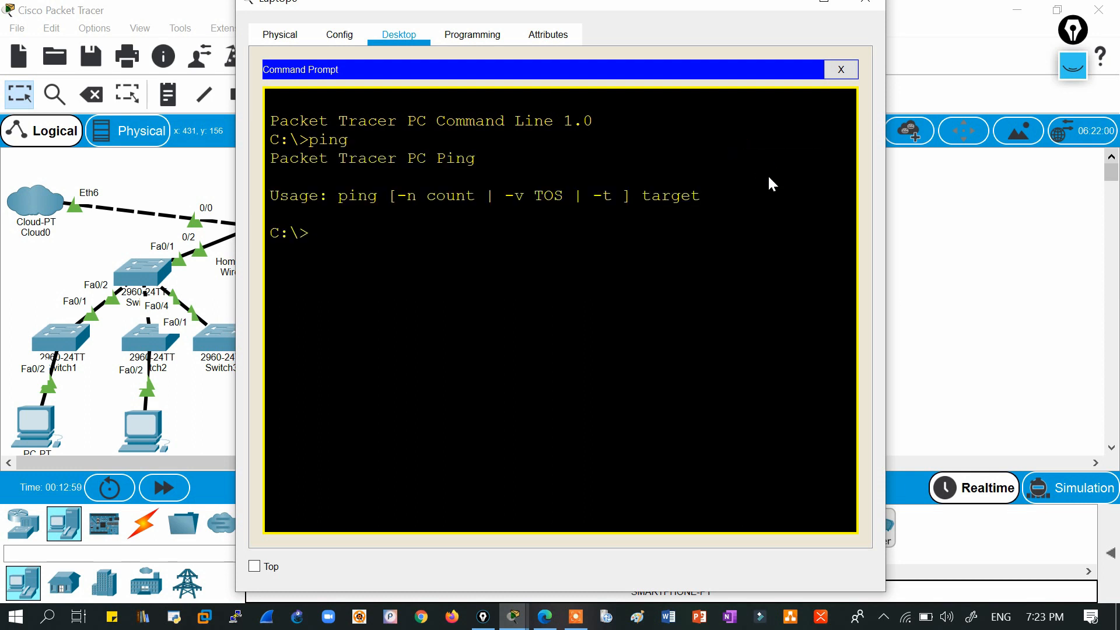
text(ping)
right_click(767, 174)
click(786, 209)
text(192.168.0.1)
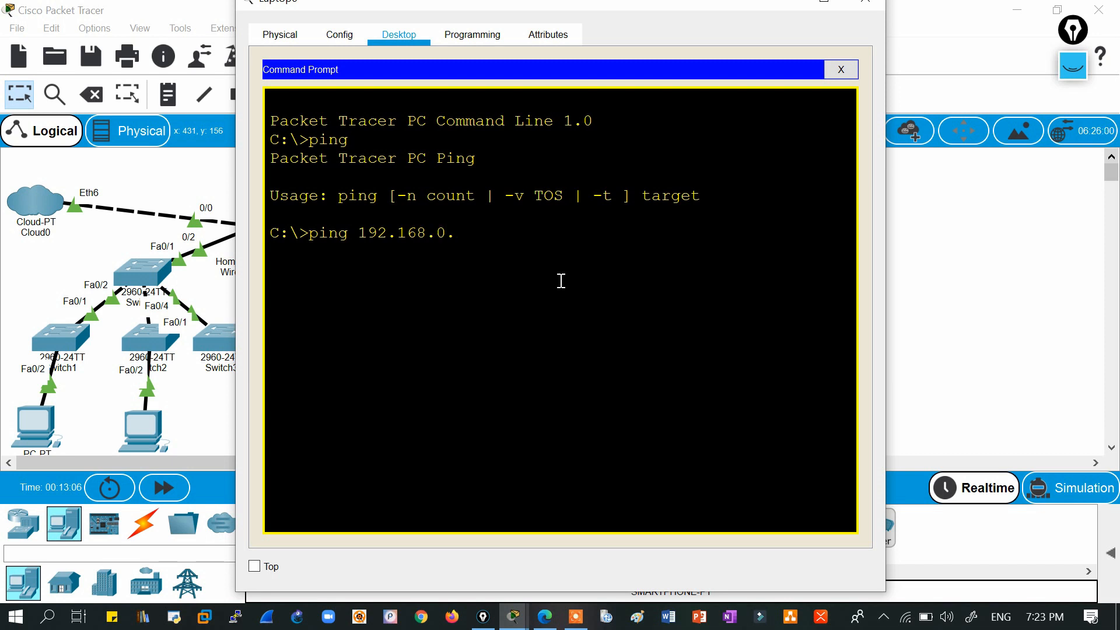
key(Return)
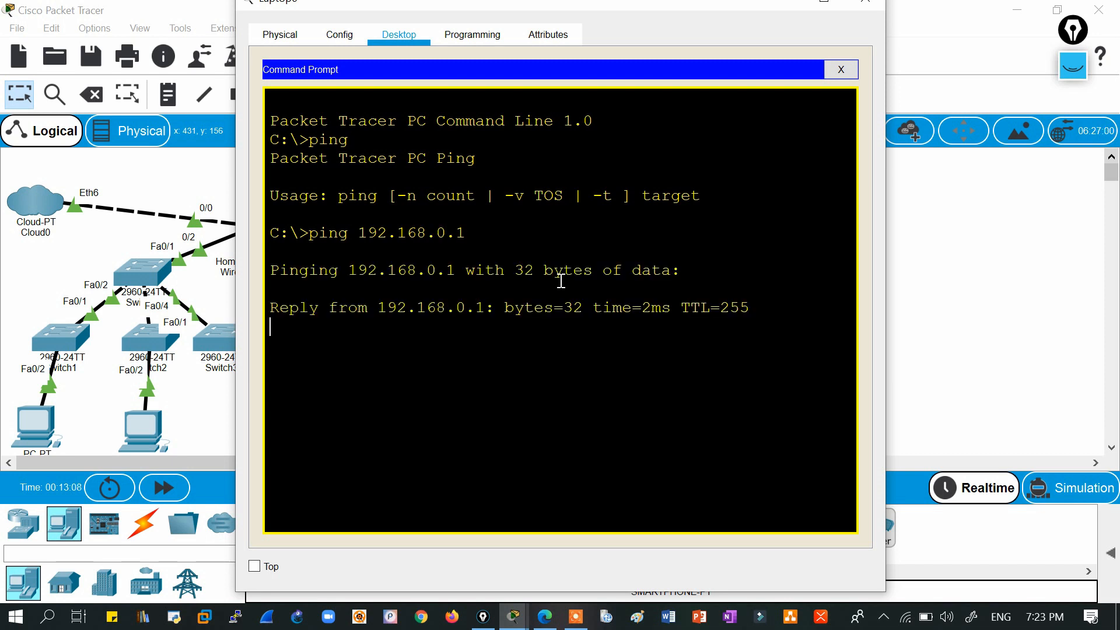
key(ctrl+c)
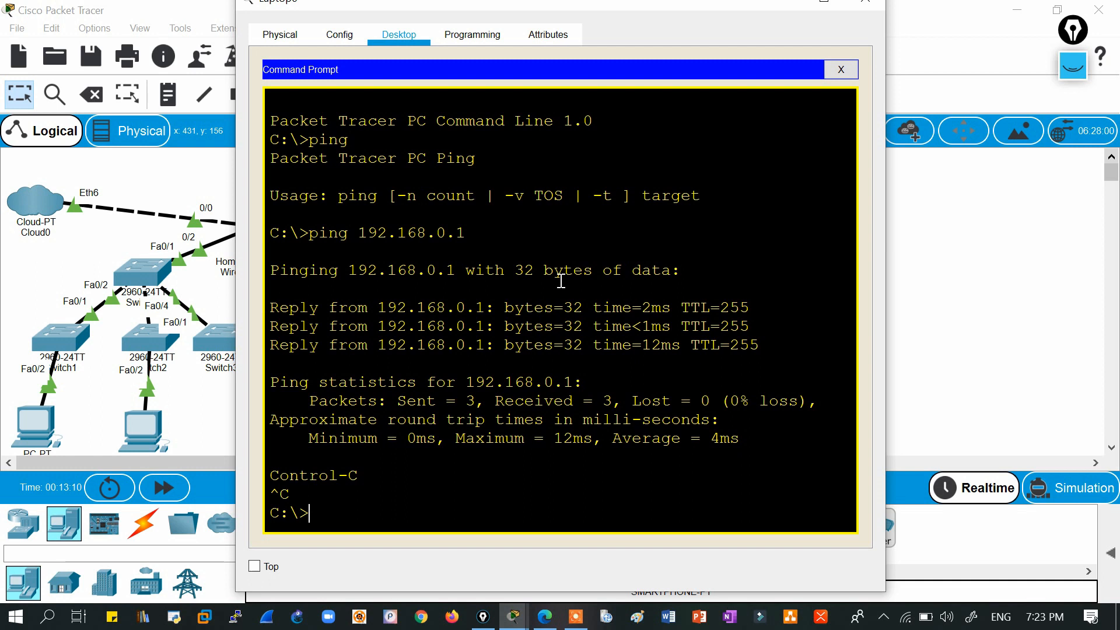
click(840, 70)
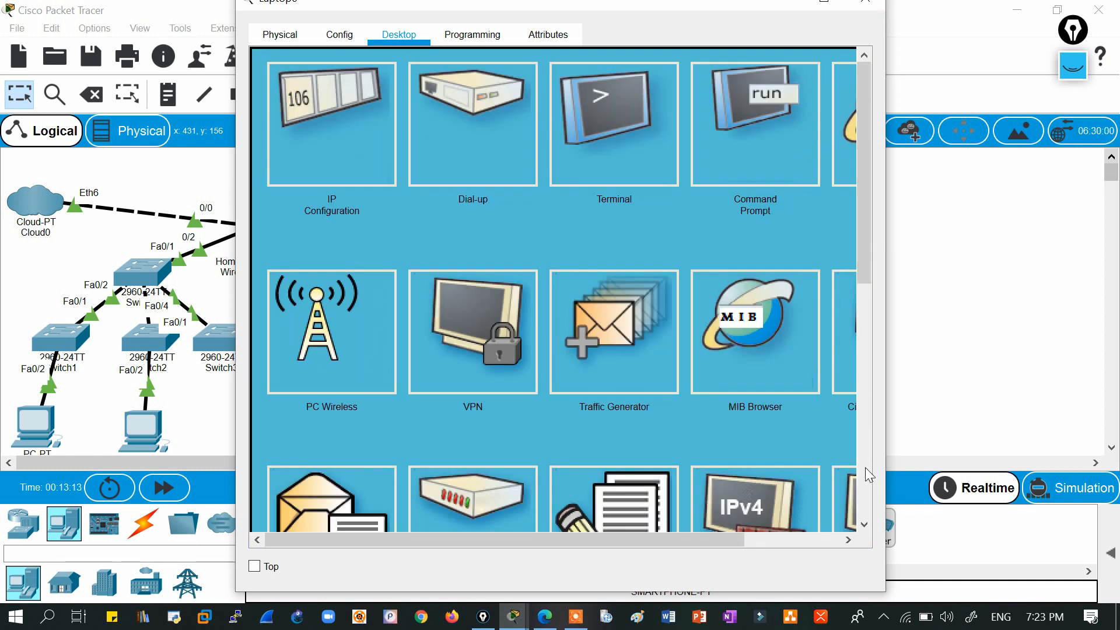
drag(691, 540, 781, 541)
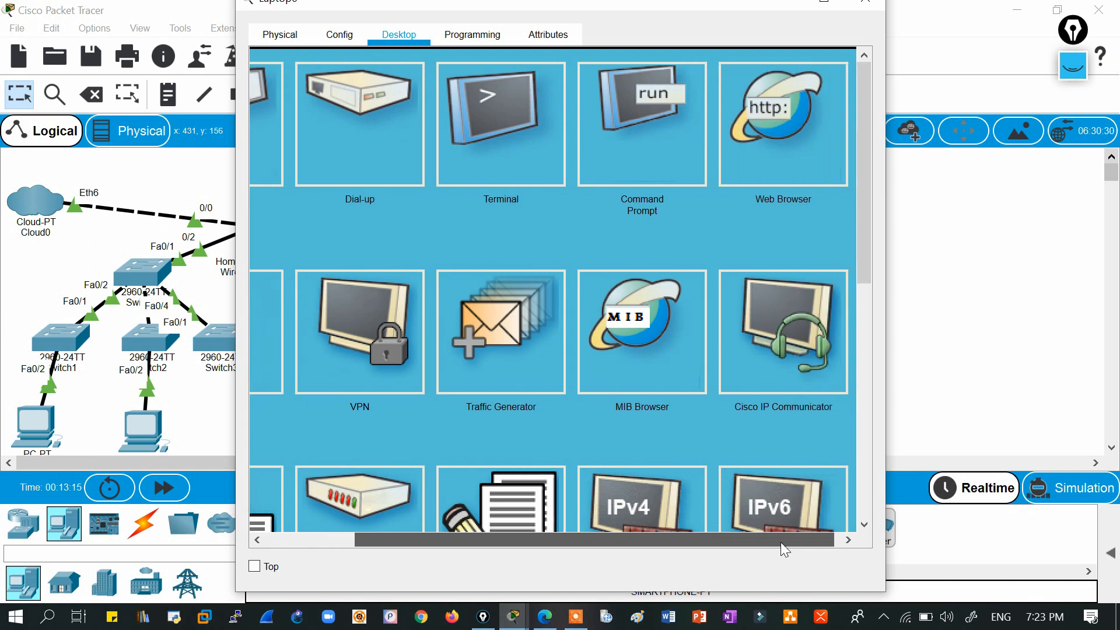
click(777, 166)
click(700, 93)
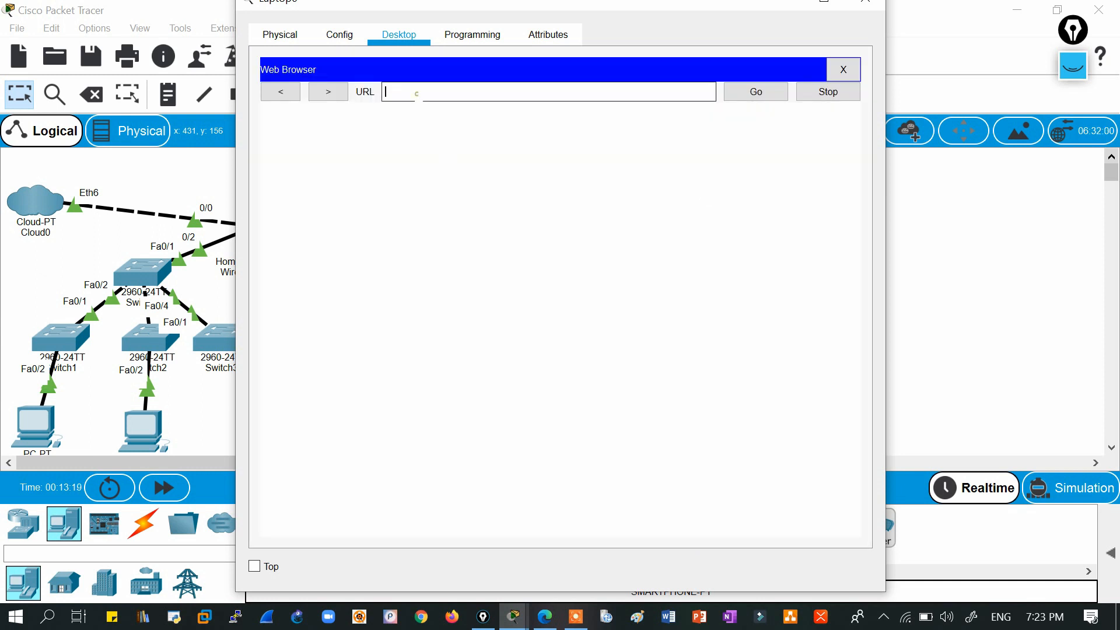
text(192.168.0.1)
key(Return)
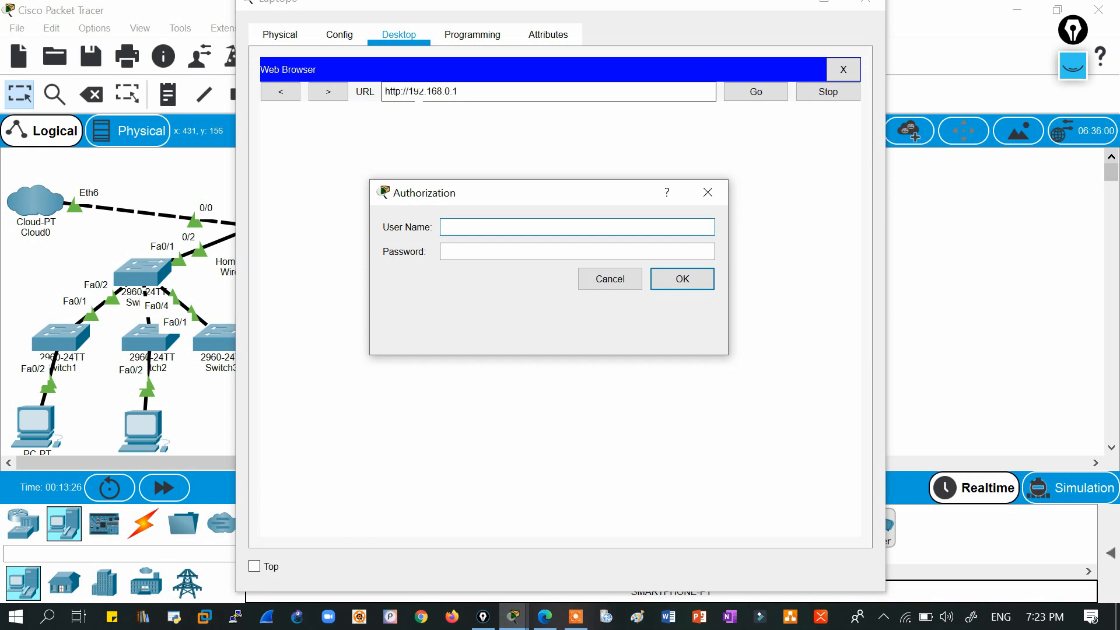
Sign in with the admin username and password to reach the router's Setup page.
text(admin)
key(Tab)
text(admin)
key(Return)
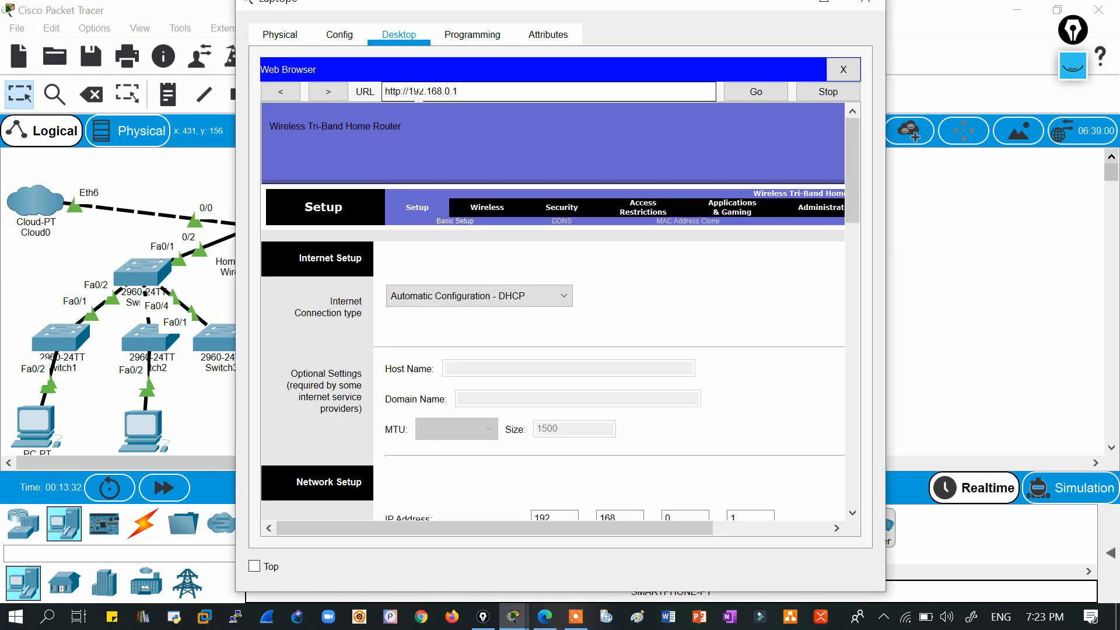
drag(499, 13, 402, 44)
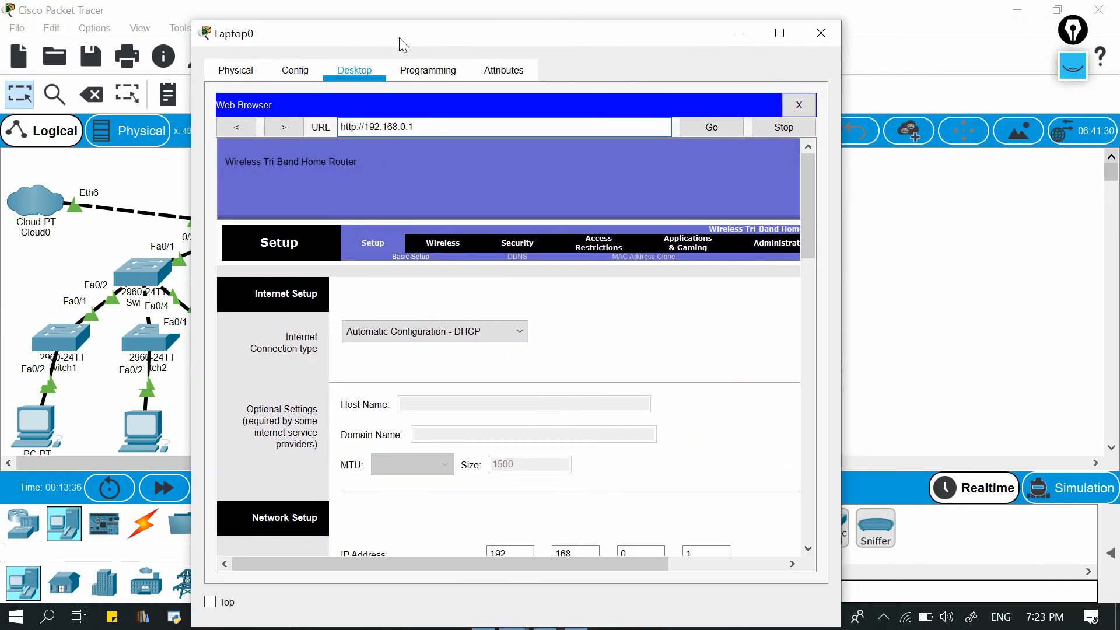
Maximize Laptop0's window showing the router Setup page, then list the Windows Wi-Fi networks.
click(779, 33)
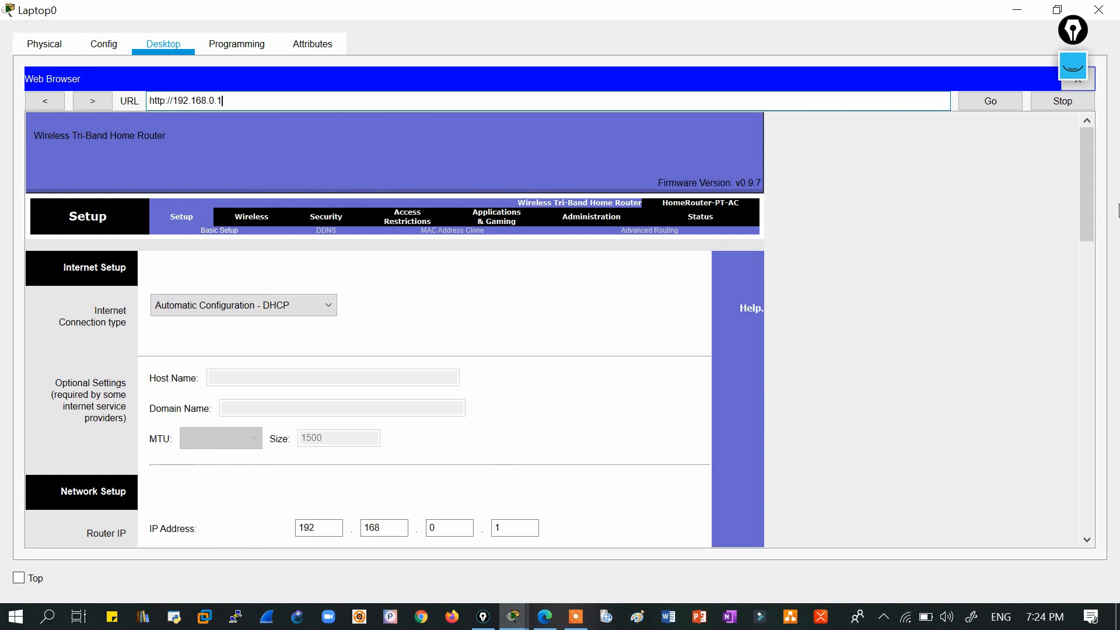
drag(1085, 182, 1085, 144)
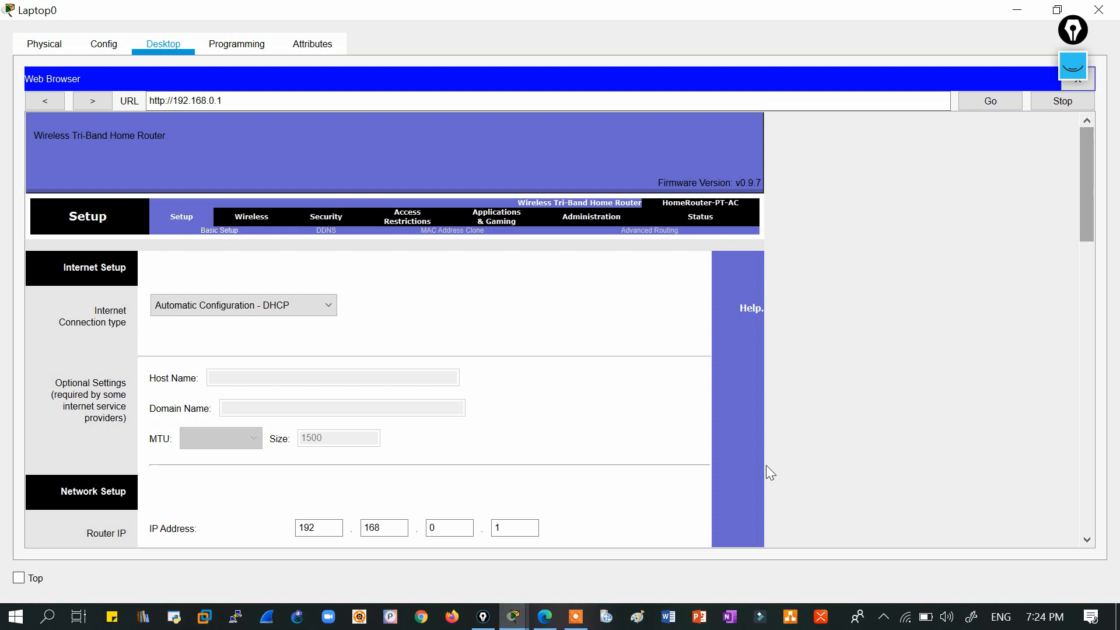
click(906, 616)
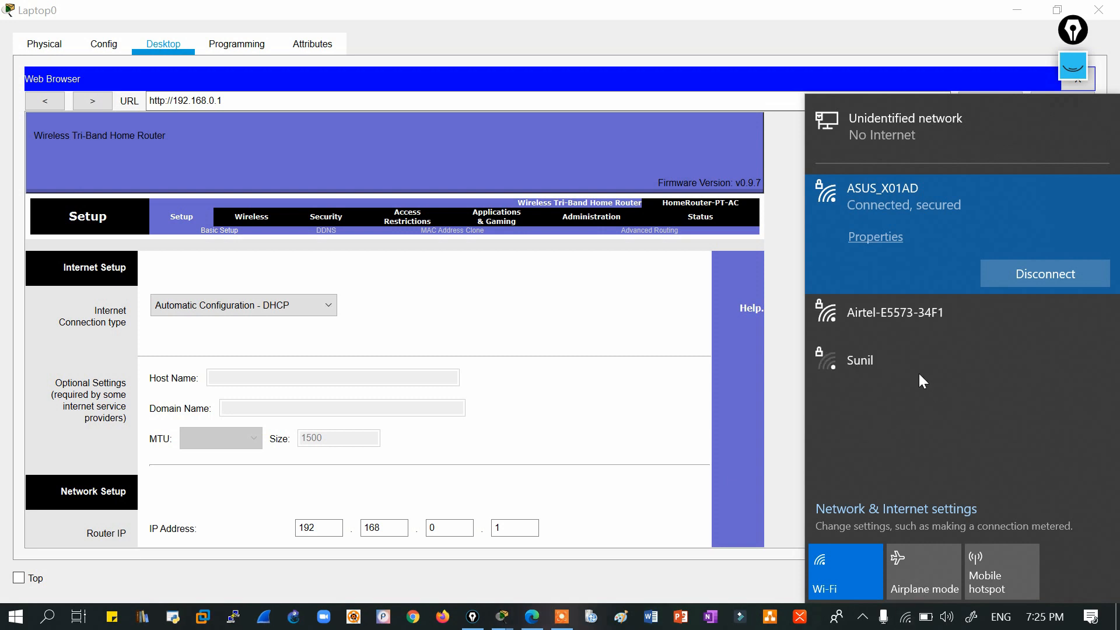
Switch the Wi-Fi from ASUS_X01AD to Airtel-E5573-34F1 and close the list once connected.
click(873, 313)
click(1042, 324)
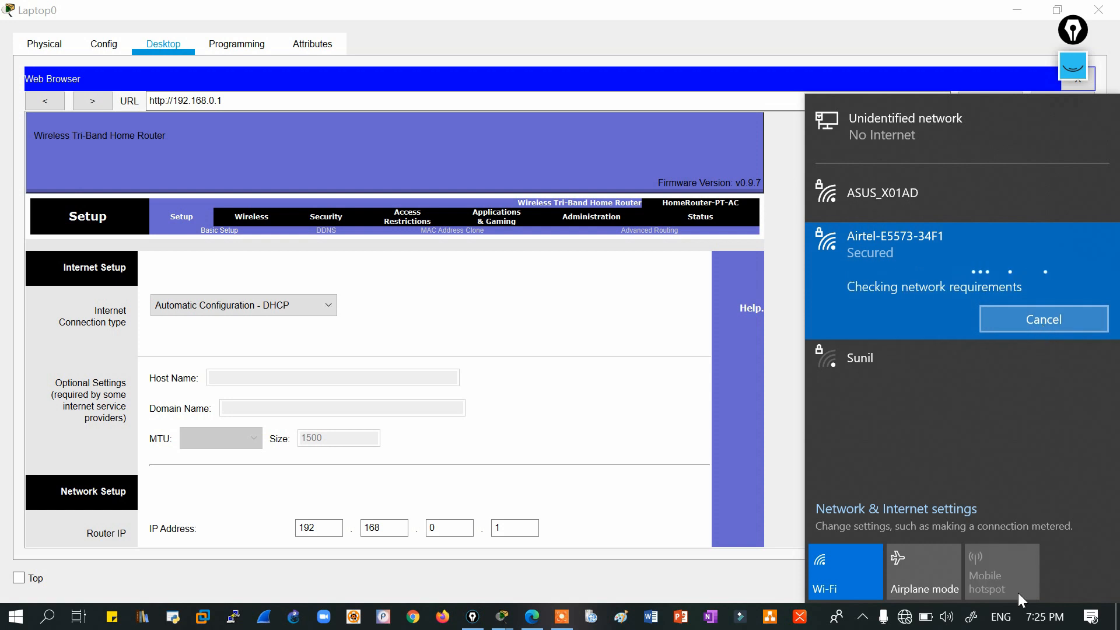
click(904, 618)
click(906, 622)
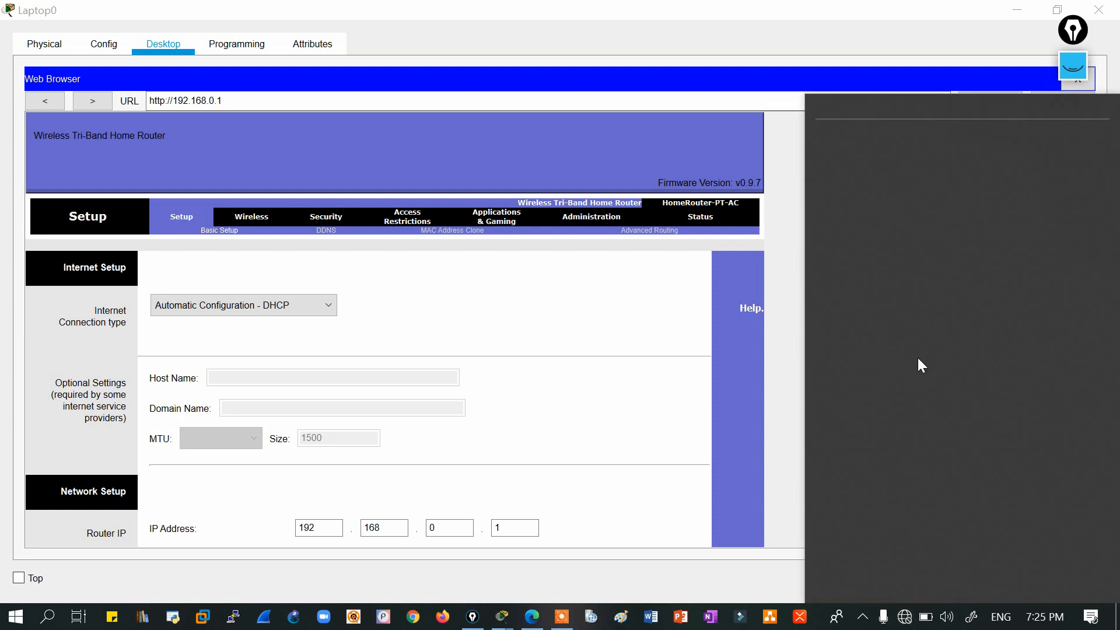
click(906, 619)
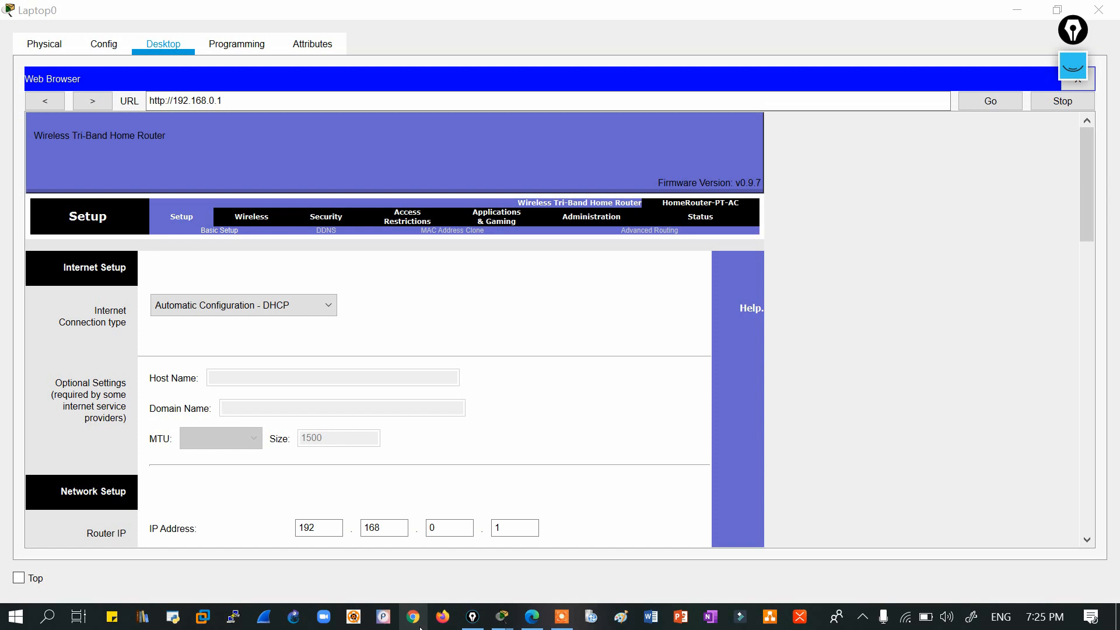
In Chrome, load 192.168.0.1, then load 192.168.1.1 in a new tab.
click(413, 616)
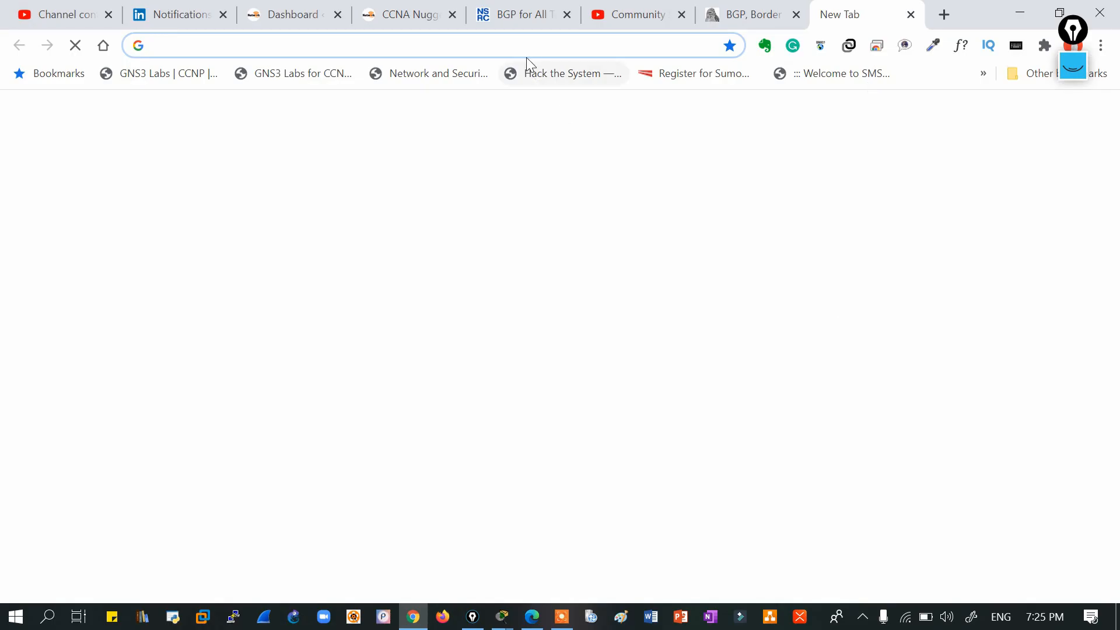
text(19)
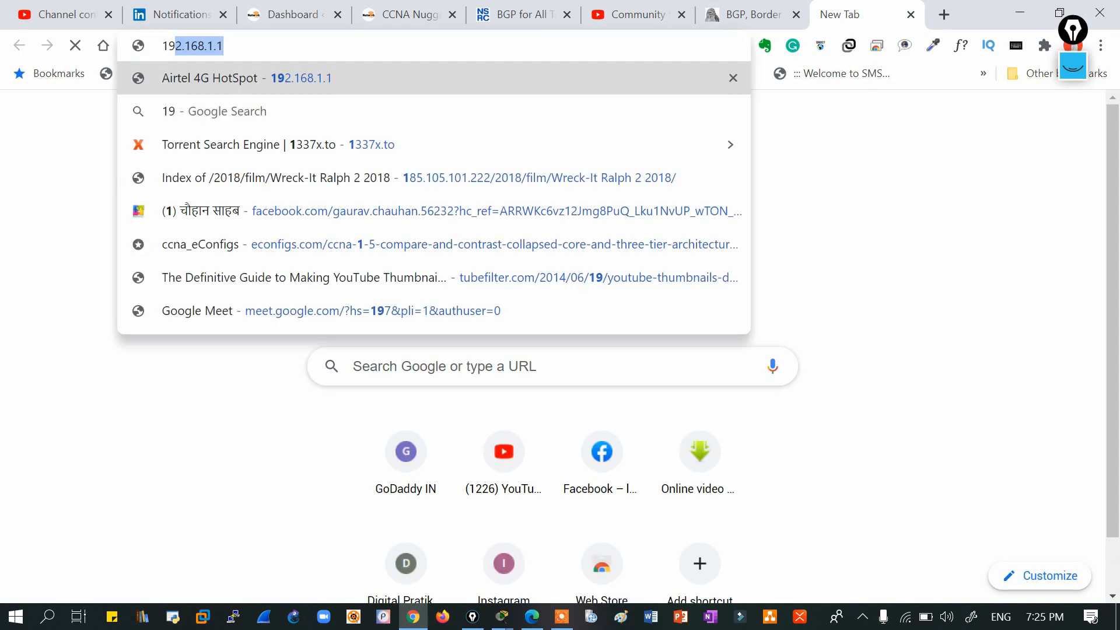
text(2.168.0.1)
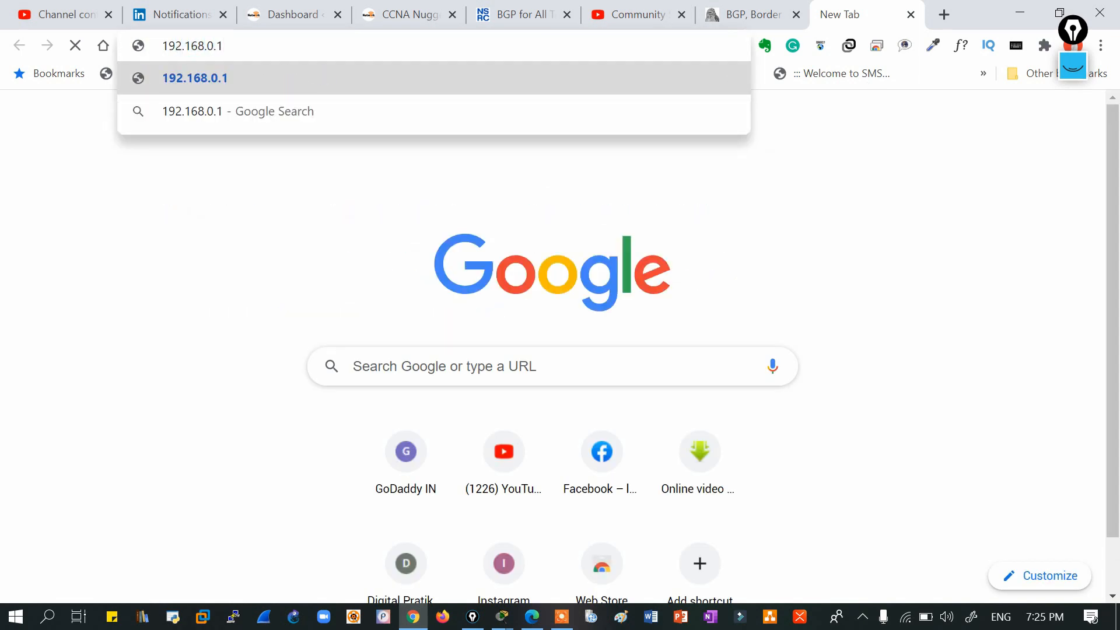
key(Return)
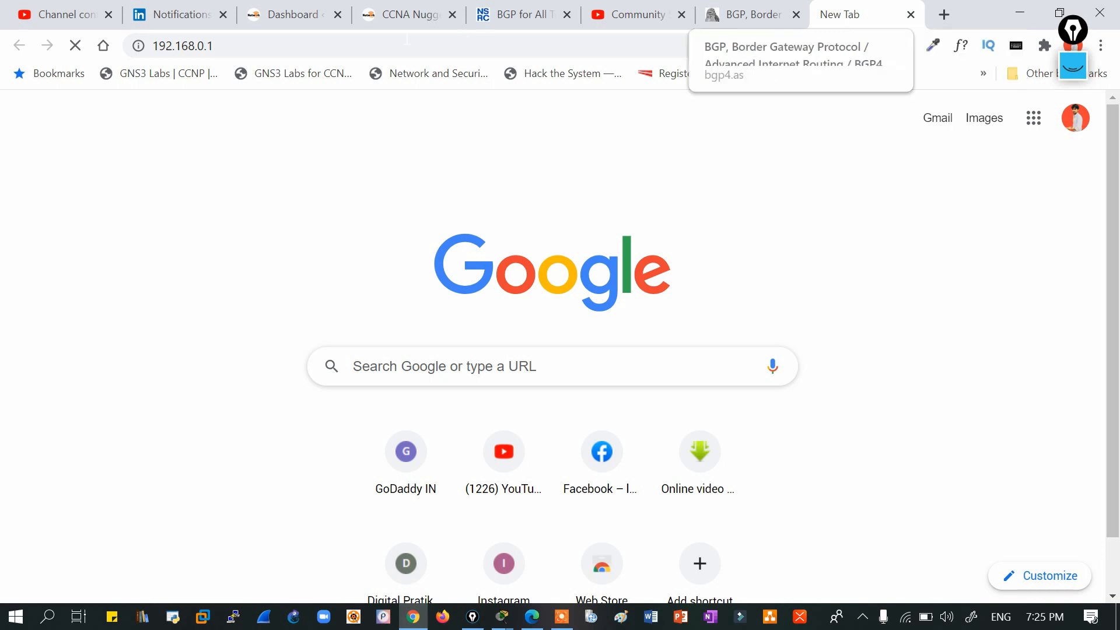
click(944, 16)
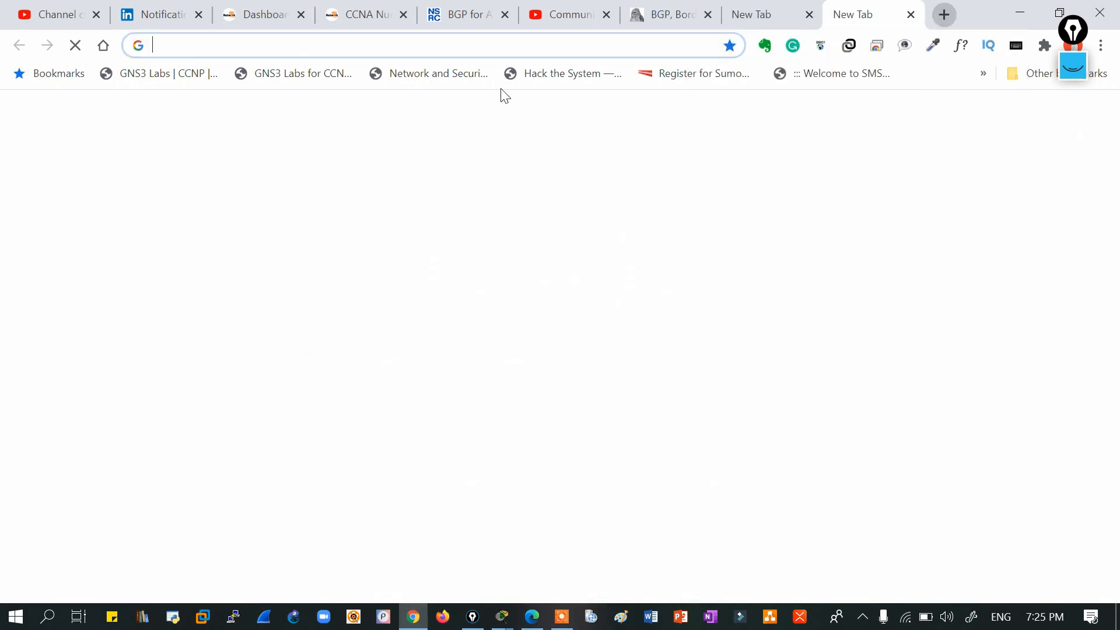
text(192.)
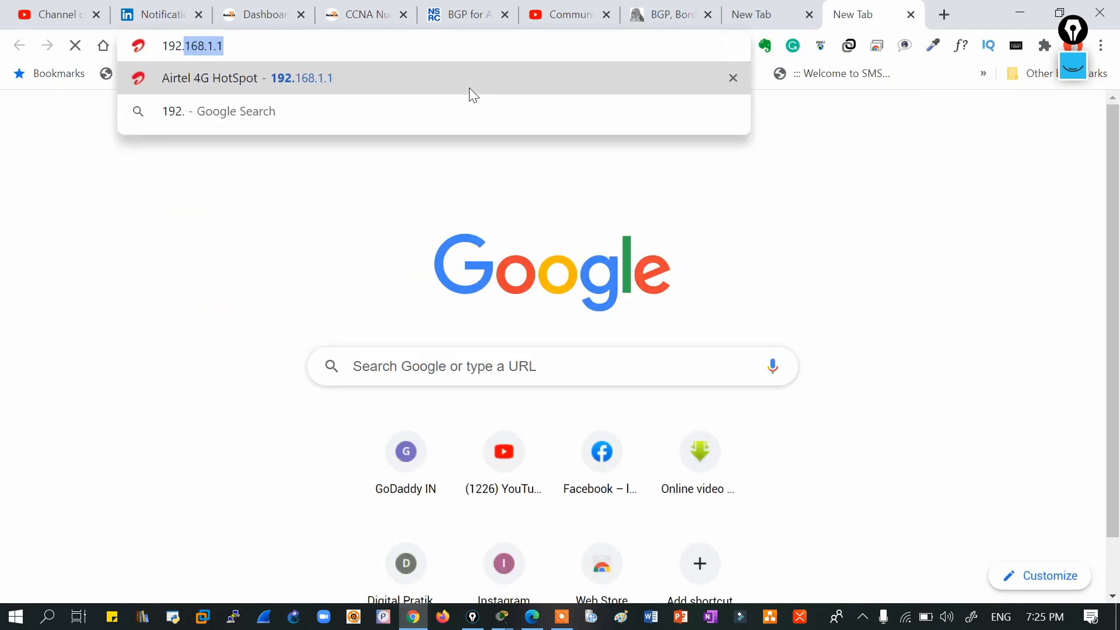
text(168)
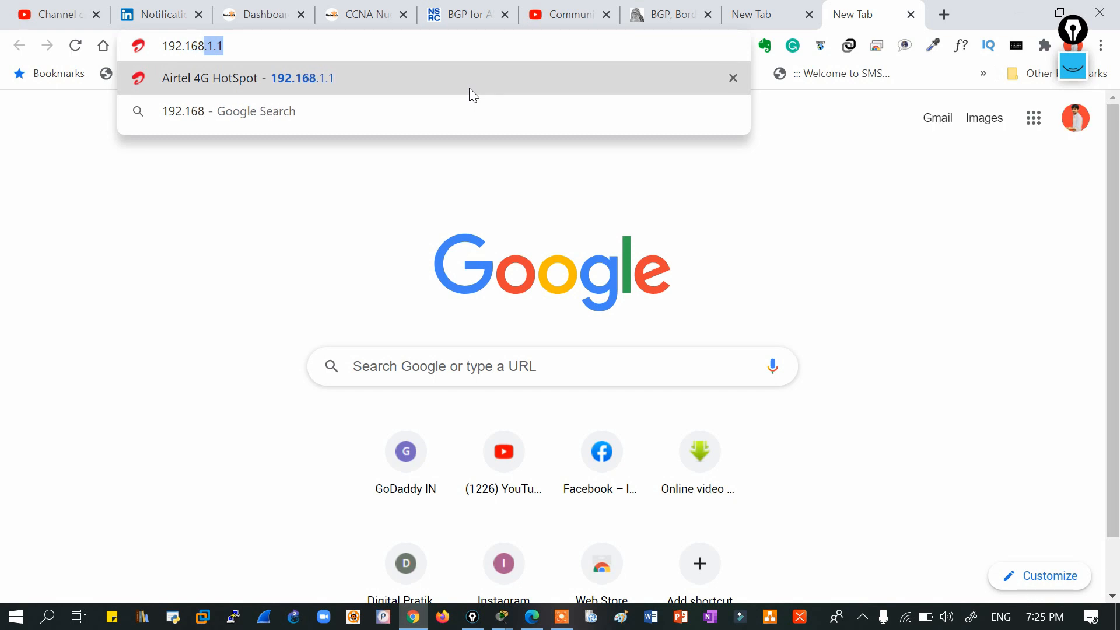
text(.1.1)
key(Return)
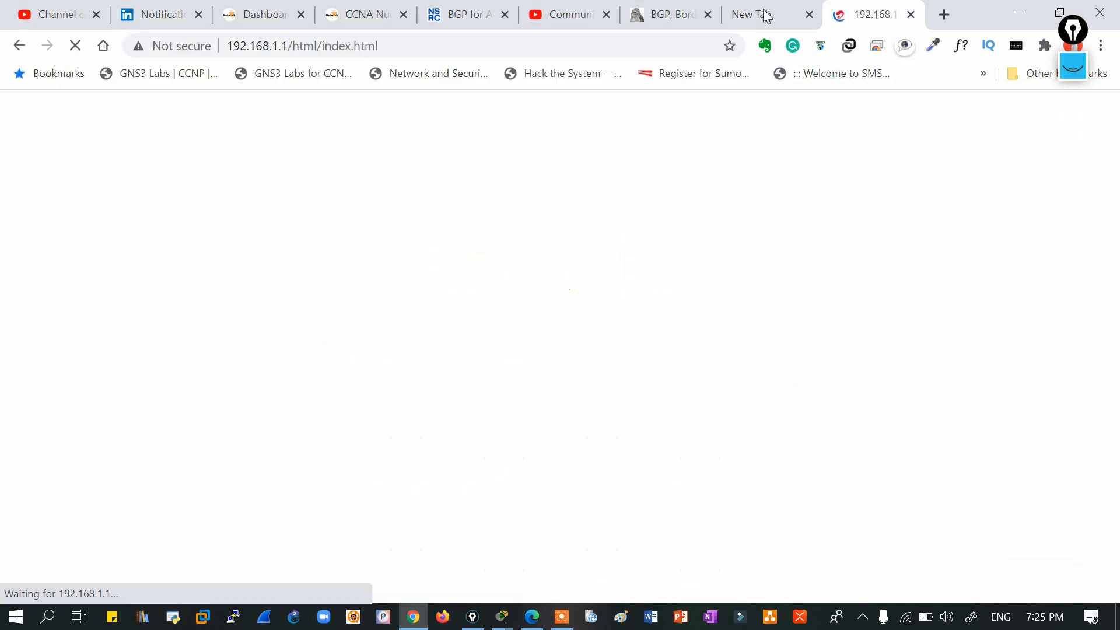
Compare the two tabs and close the timed-out 192.168.0.1 tab.
click(766, 16)
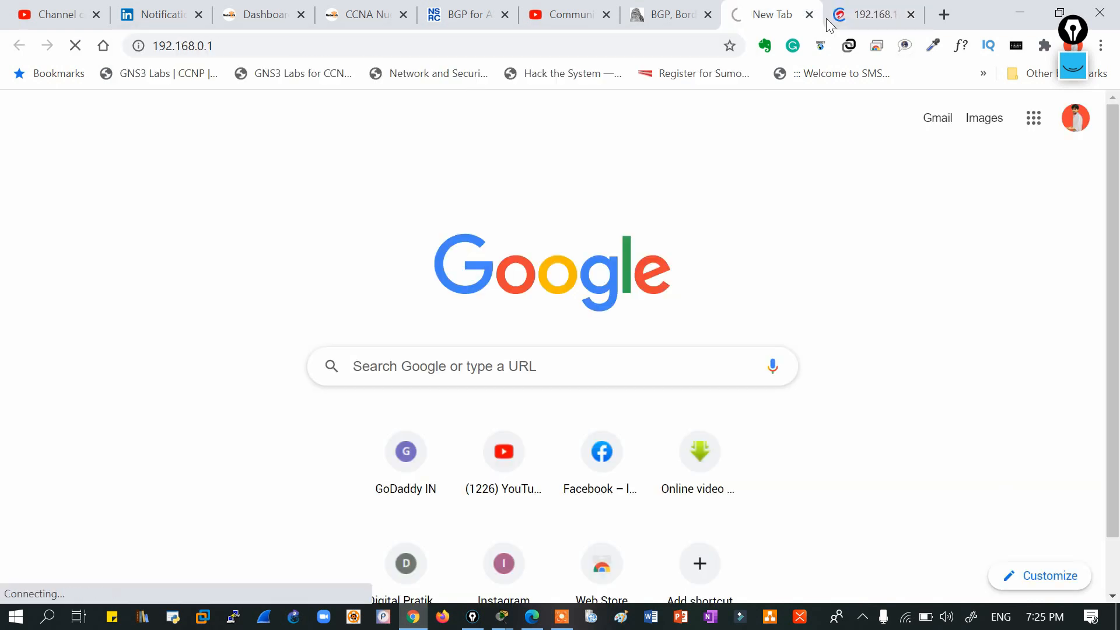
click(865, 21)
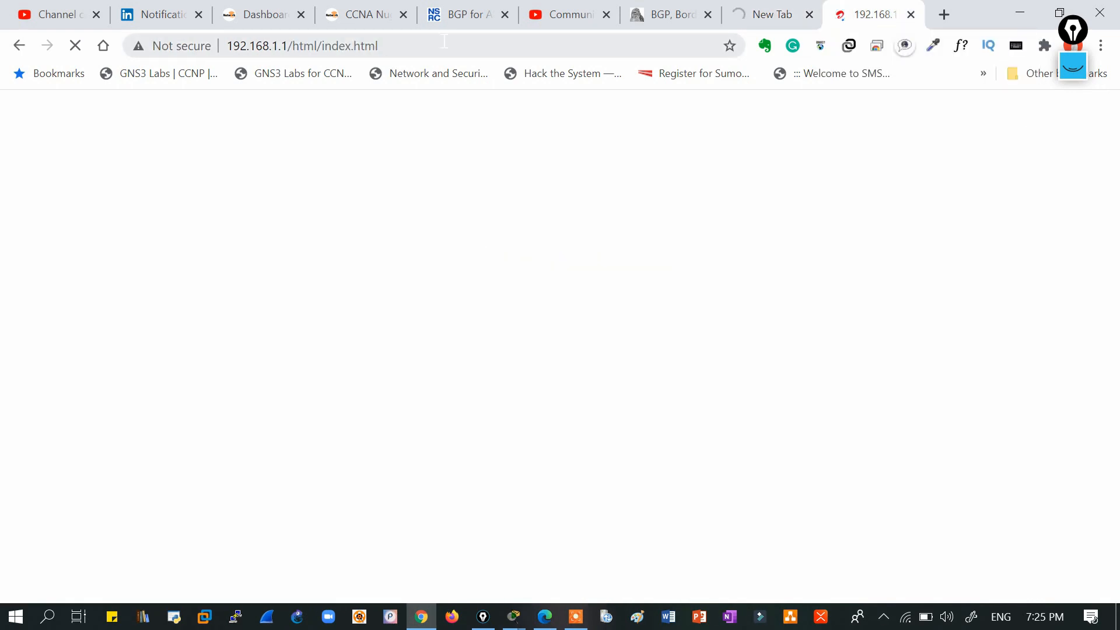
click(859, 13)
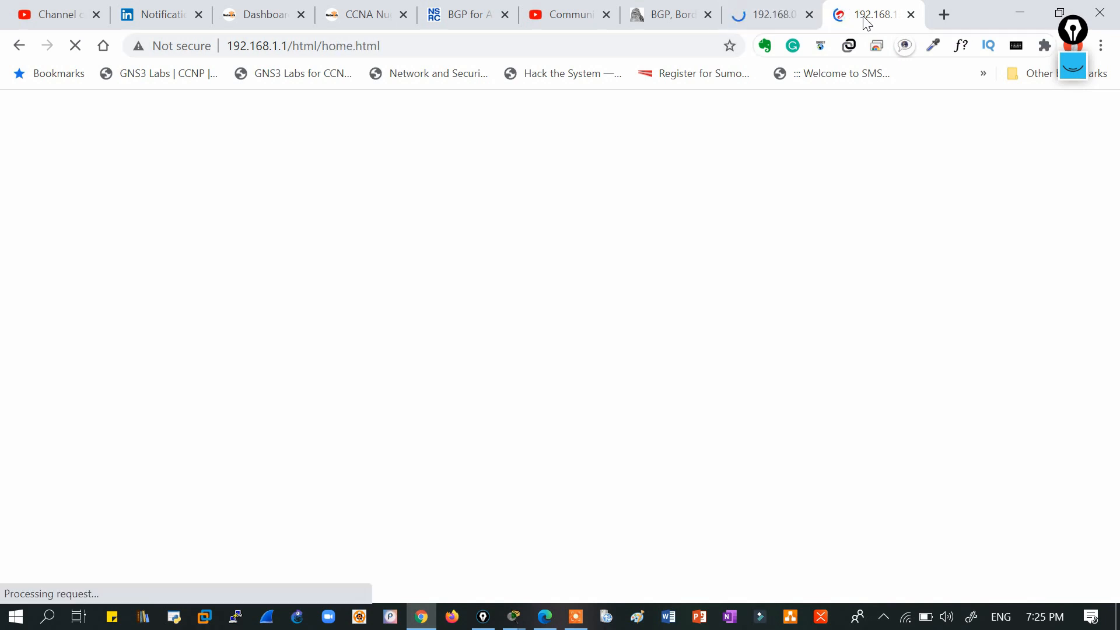
click(767, 18)
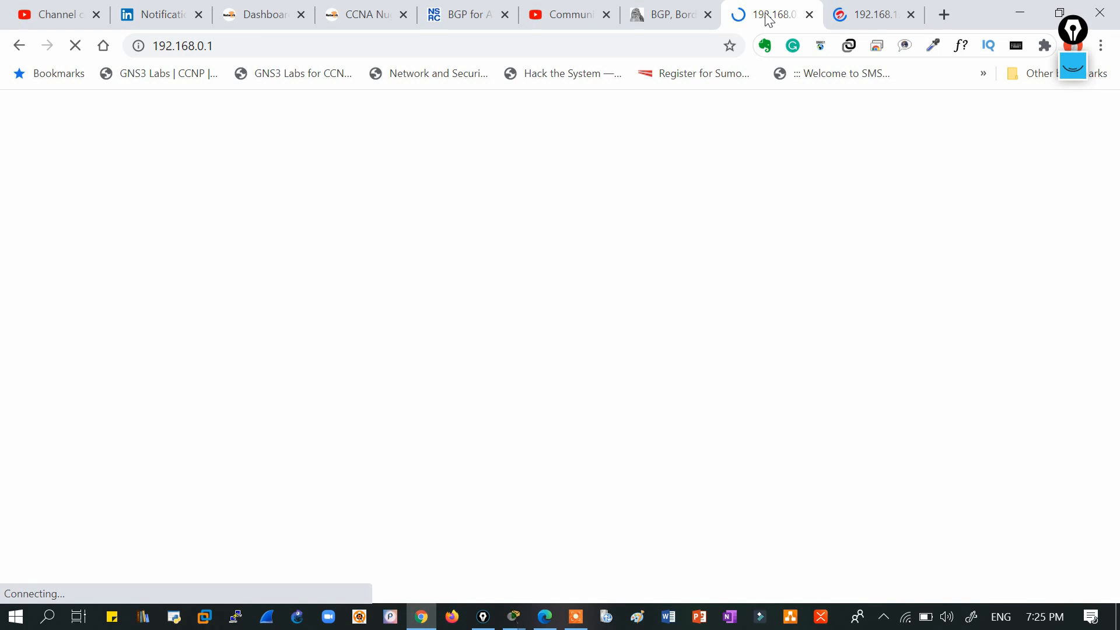
click(862, 17)
click(768, 17)
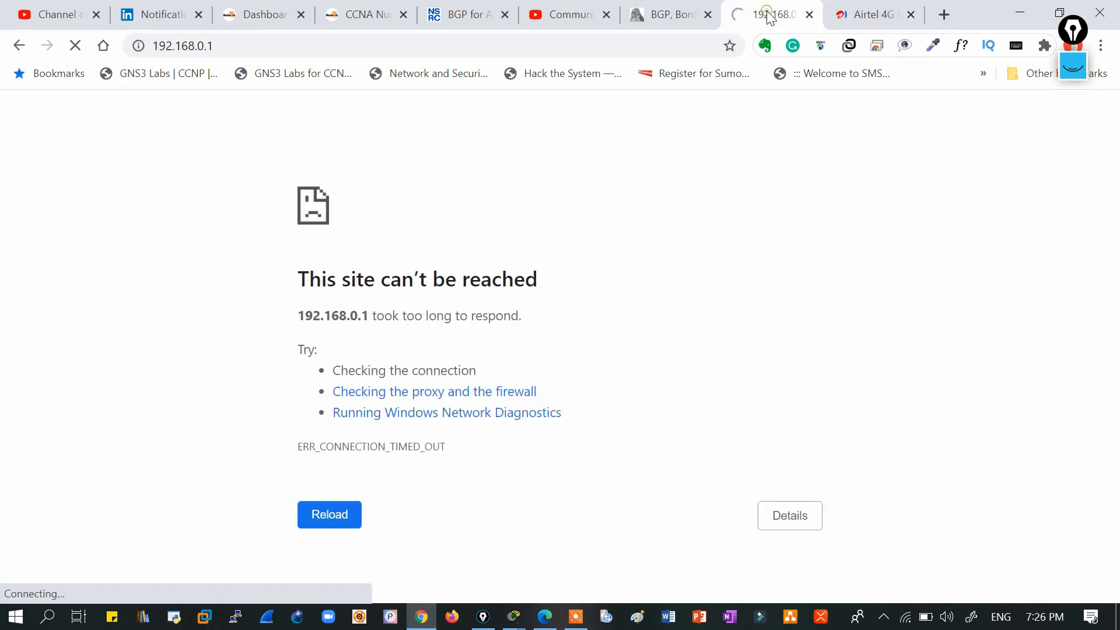
click(808, 15)
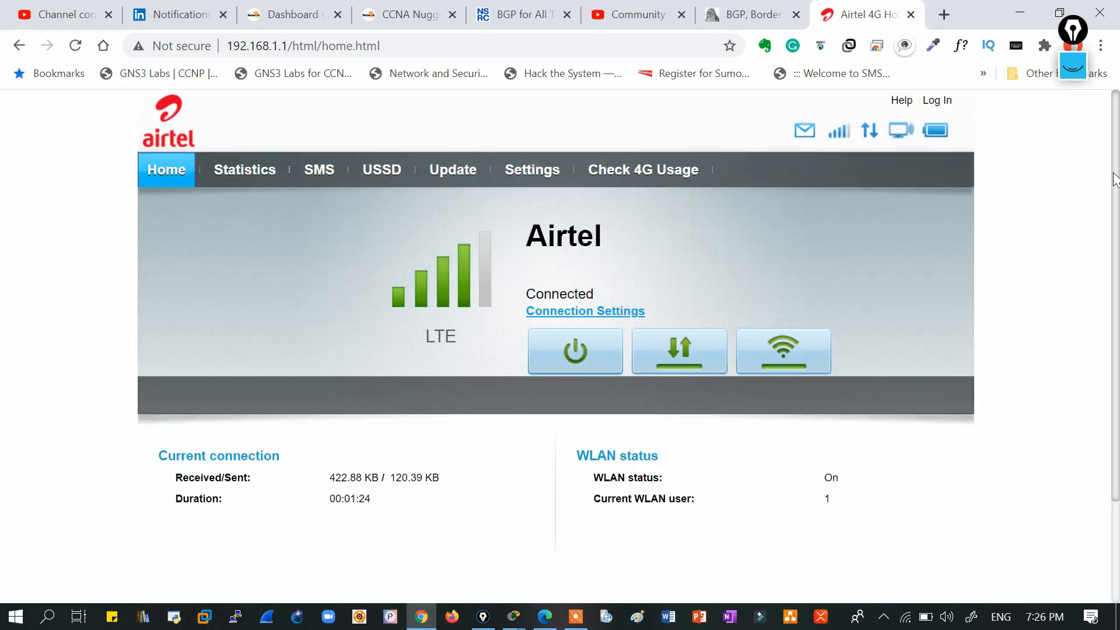
Launch the Windows Command Prompt from the Run dialog.
mouse_move(1114, 160)
mouse_down()
mouse_move(1109, 237)
mouse_move(1119, 140)
mouse_up()
key(super+r)
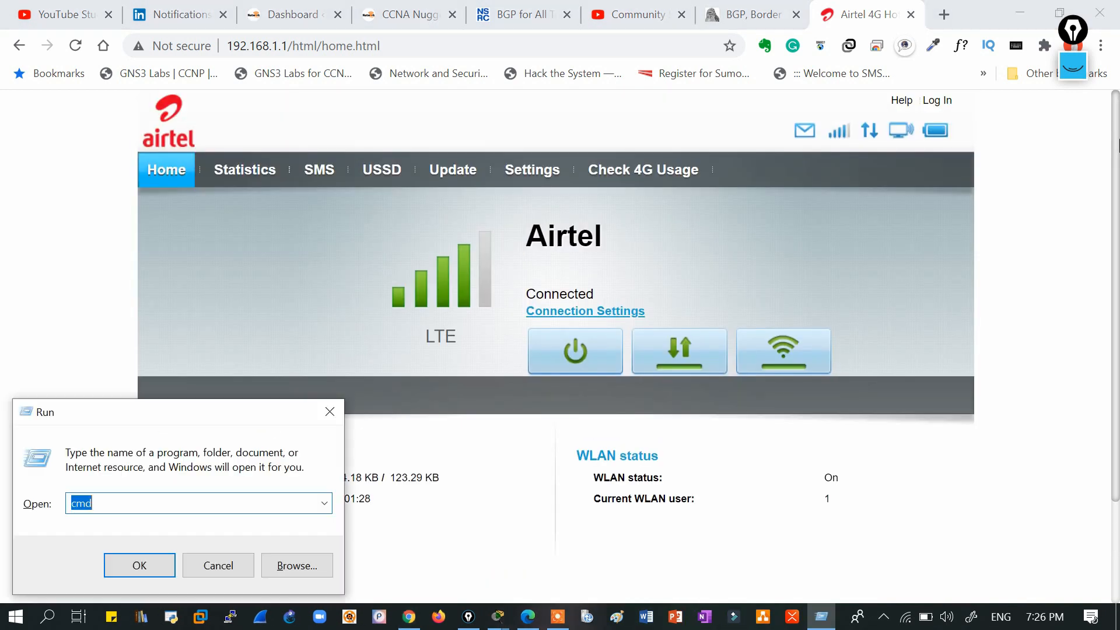
key(Return)
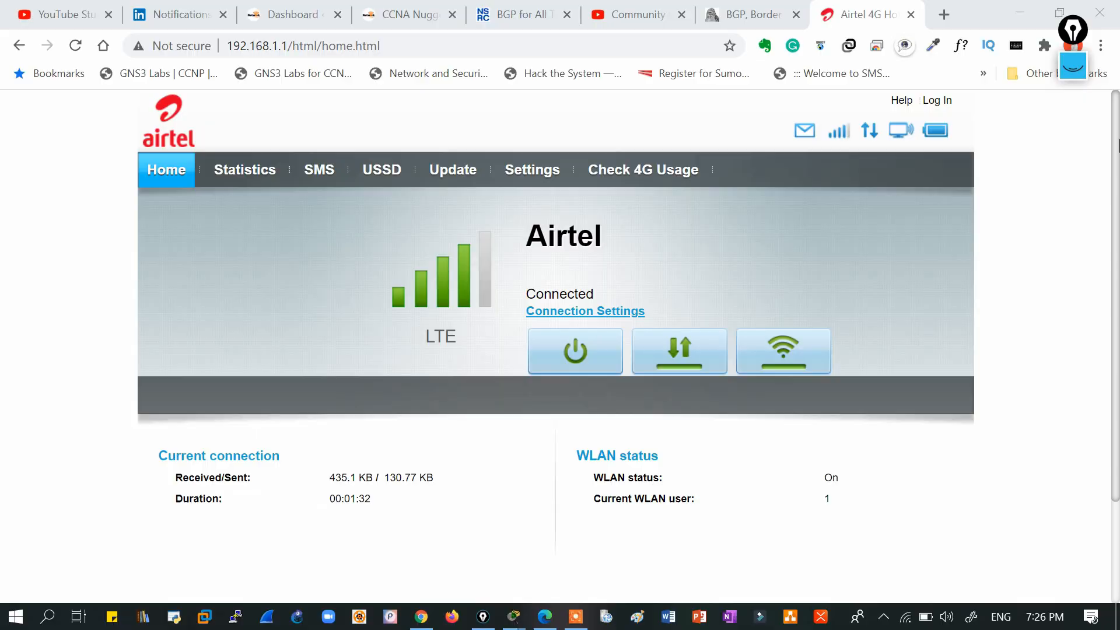
Run ipconfig, select the Wi-Fi default gateway 192.168.1.1, and return to Packet Tracer.
text(ipconfig)
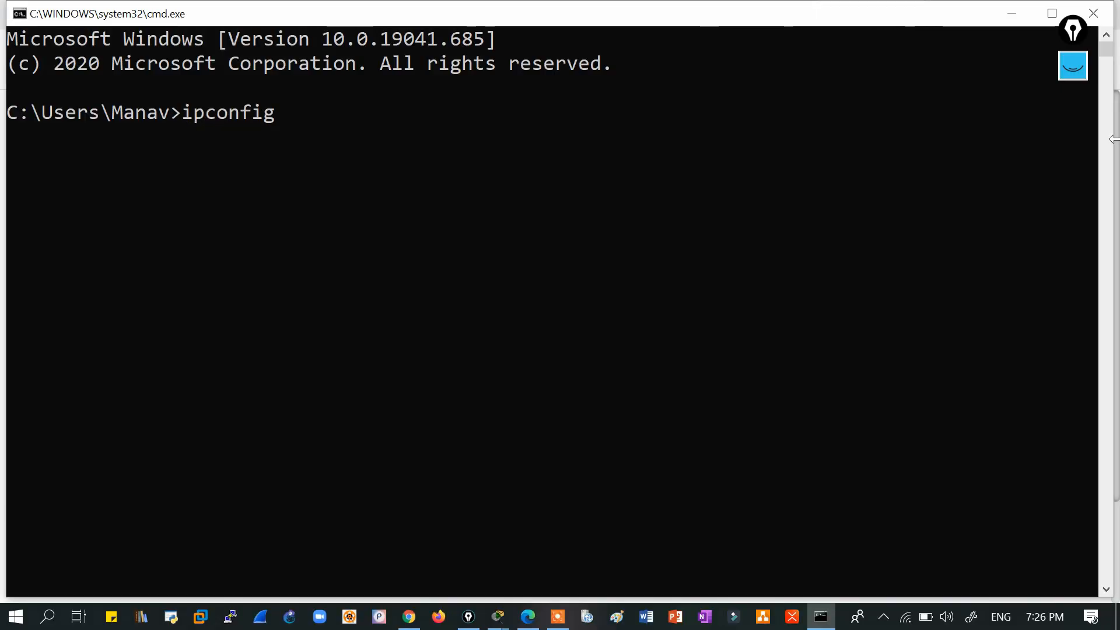
key(Return)
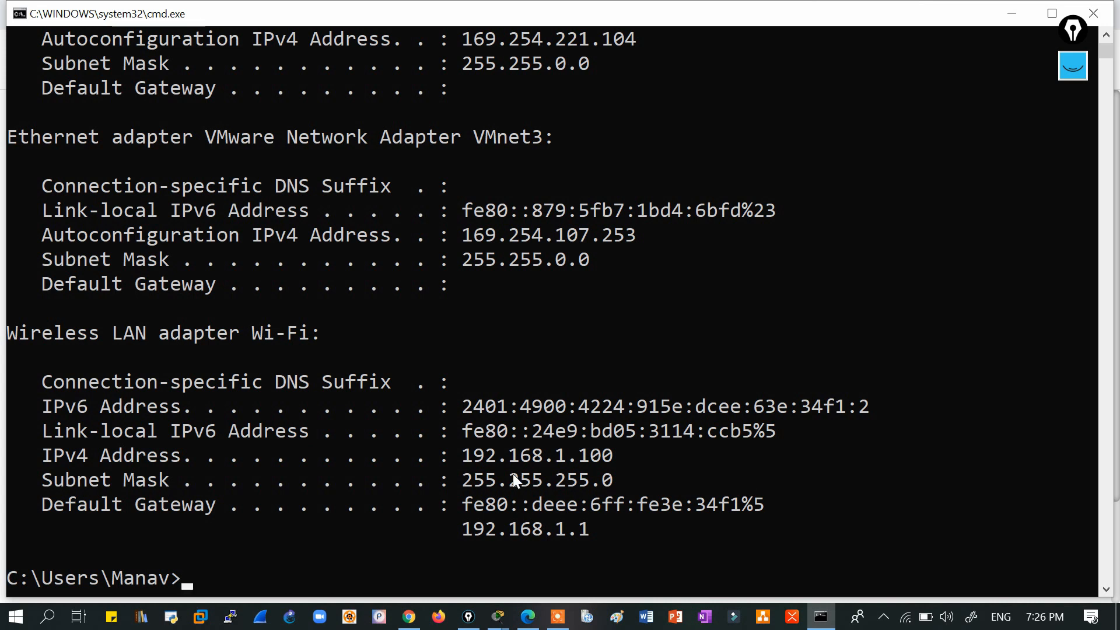
drag(459, 454, 630, 452)
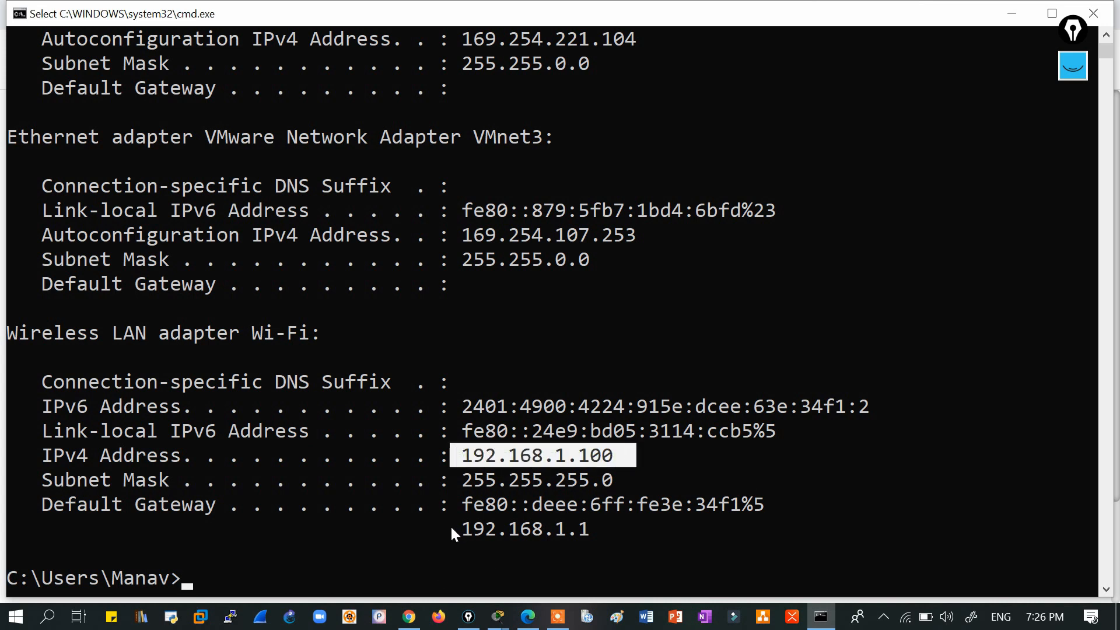
drag(453, 525, 630, 533)
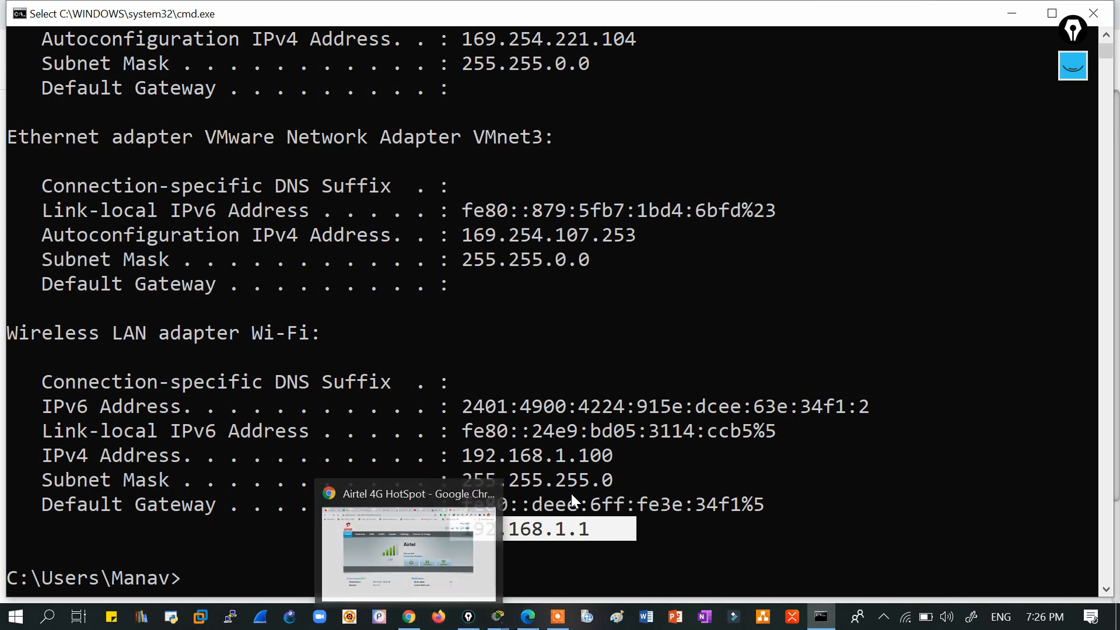
click(463, 528)
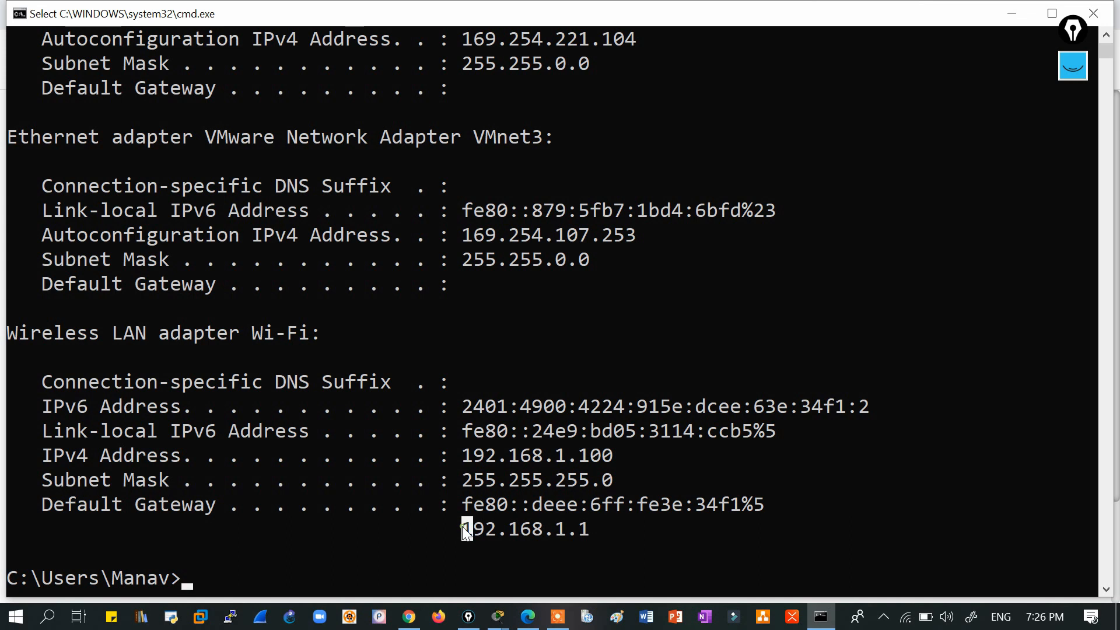
drag(463, 528, 612, 531)
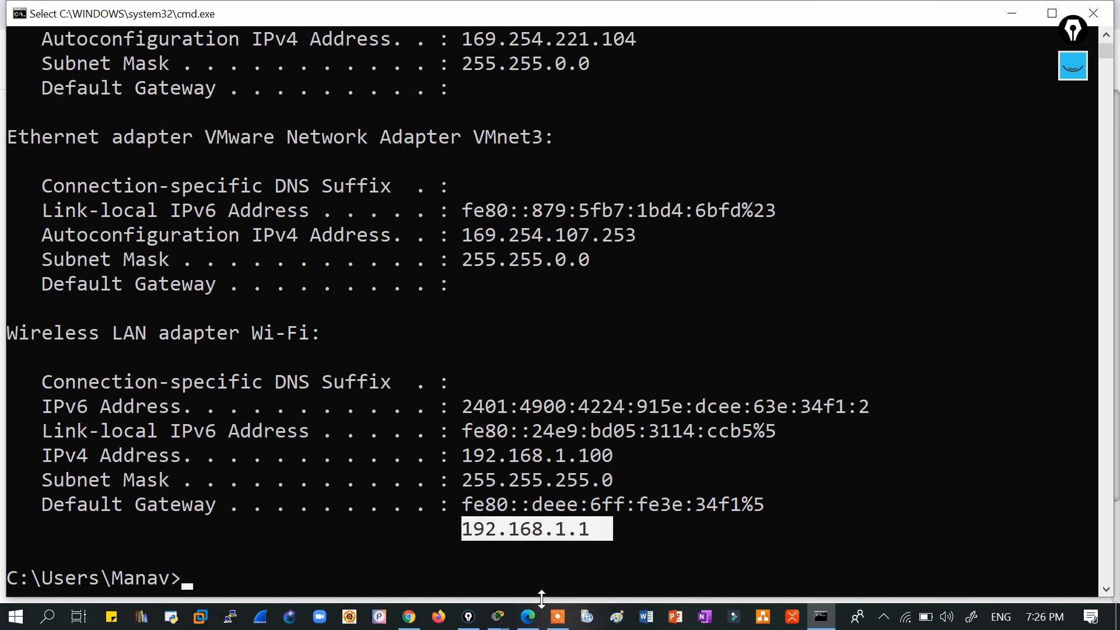
click(497, 617)
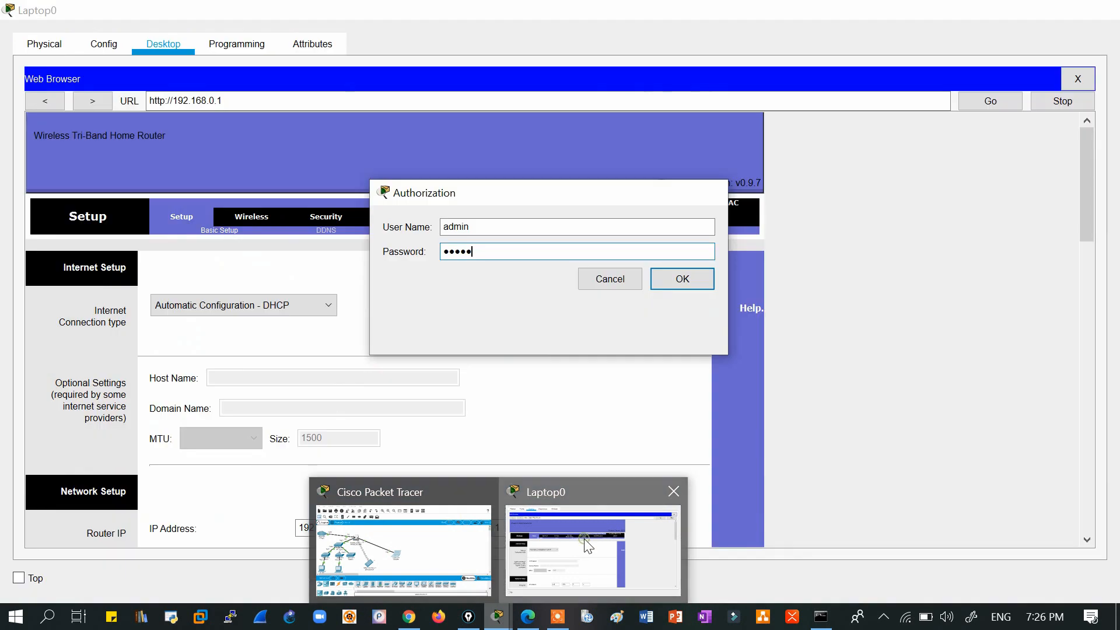
Close Laptop0's web browser and set its IP Configuration to DHCP, leasing 192.168.0.102.
click(582, 542)
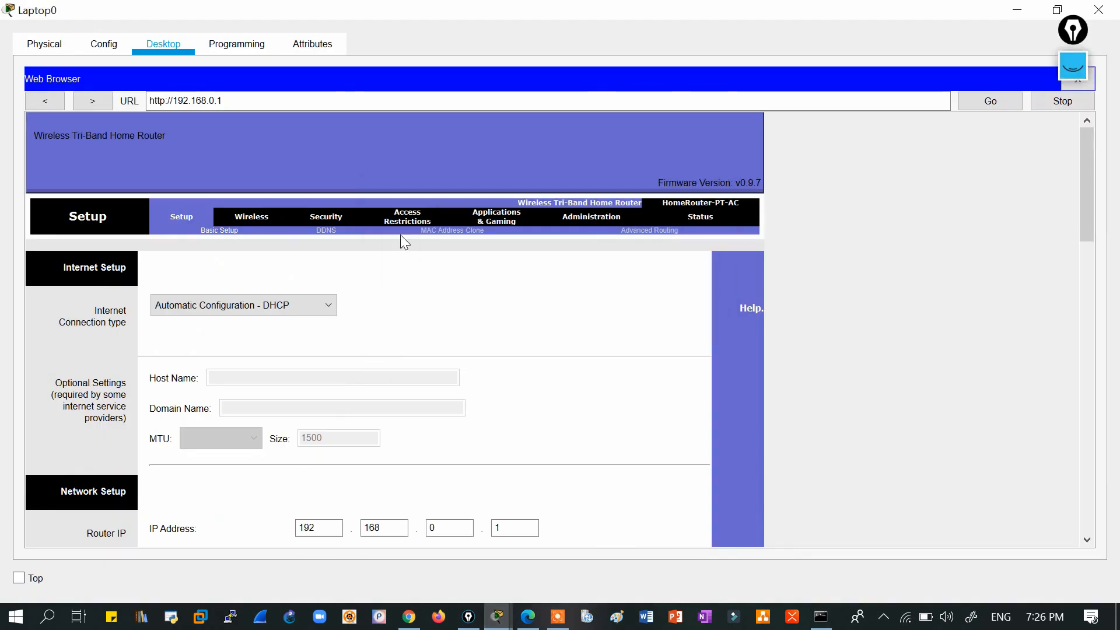
click(1090, 87)
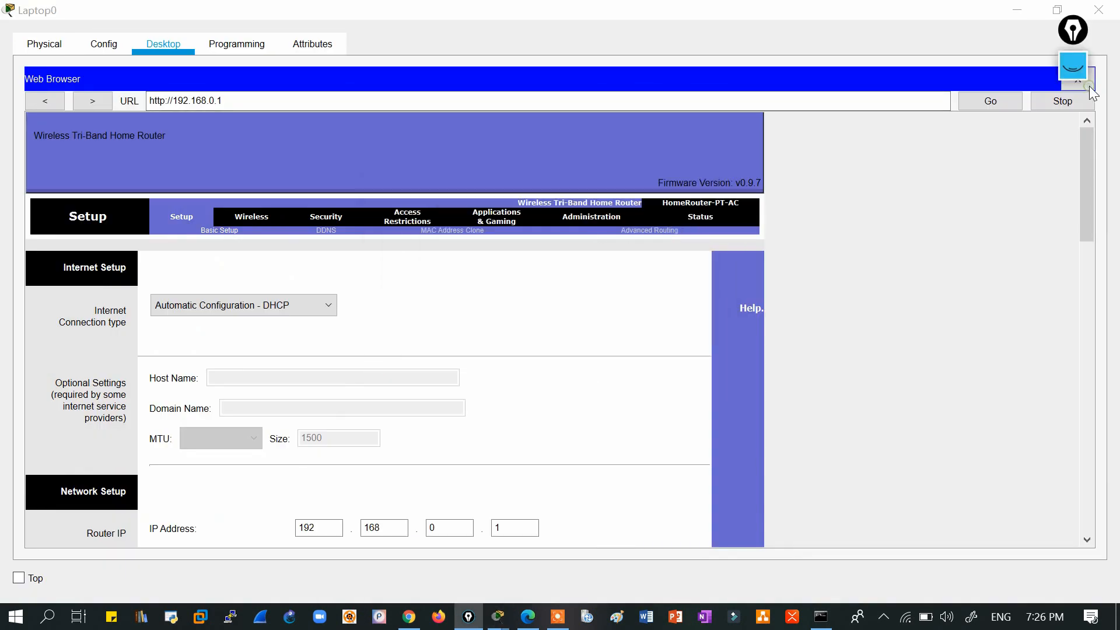
drag(1078, 28, 1001, 45)
click(1078, 78)
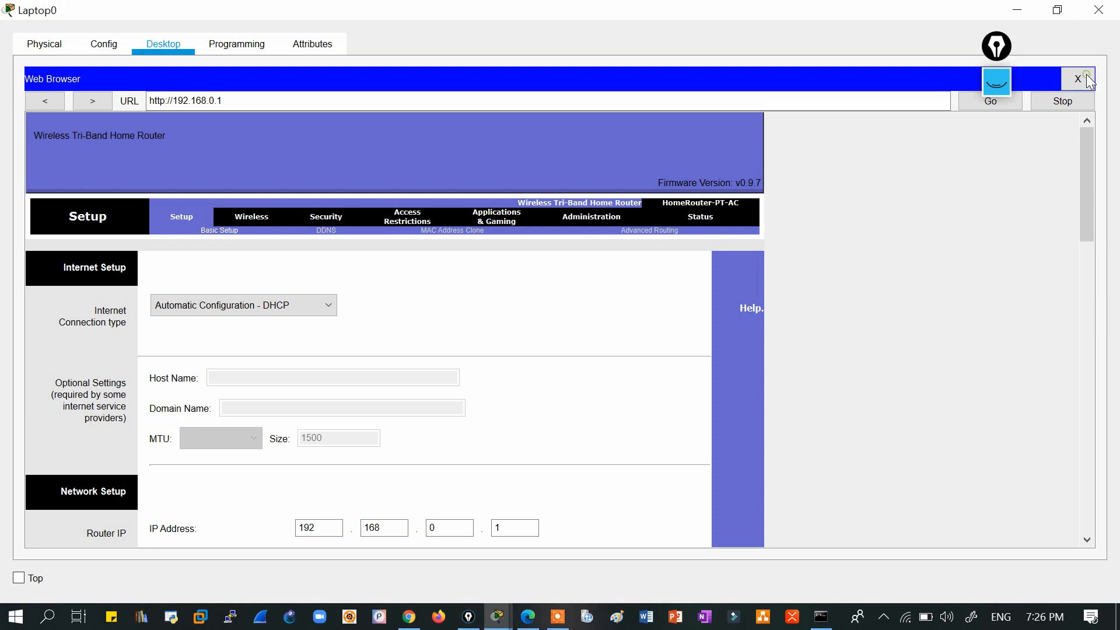
click(1078, 78)
click(144, 155)
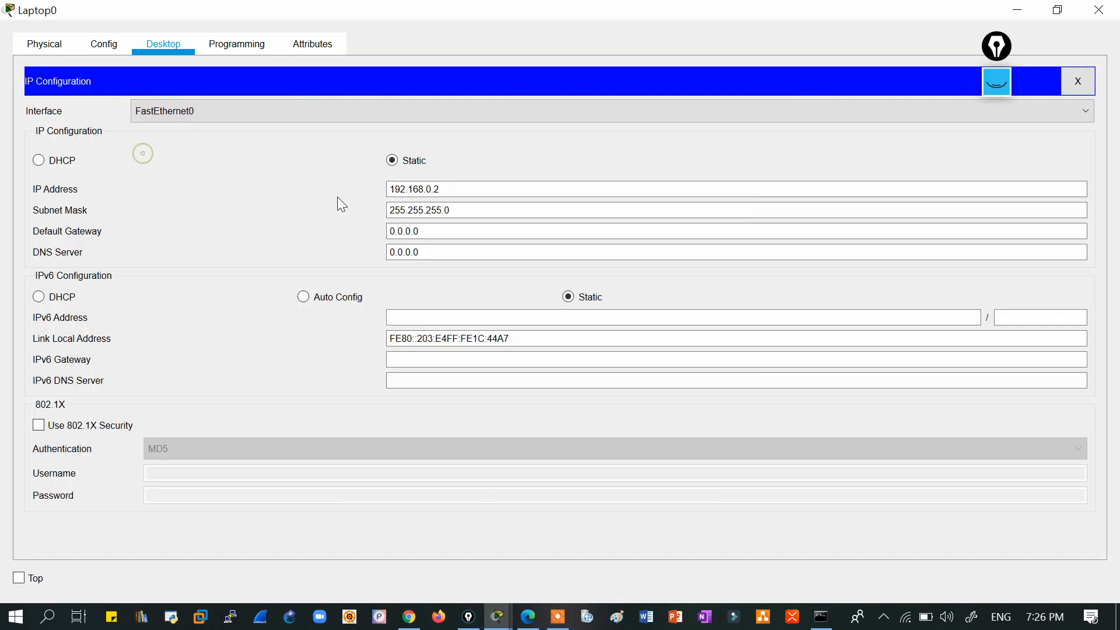
click(39, 160)
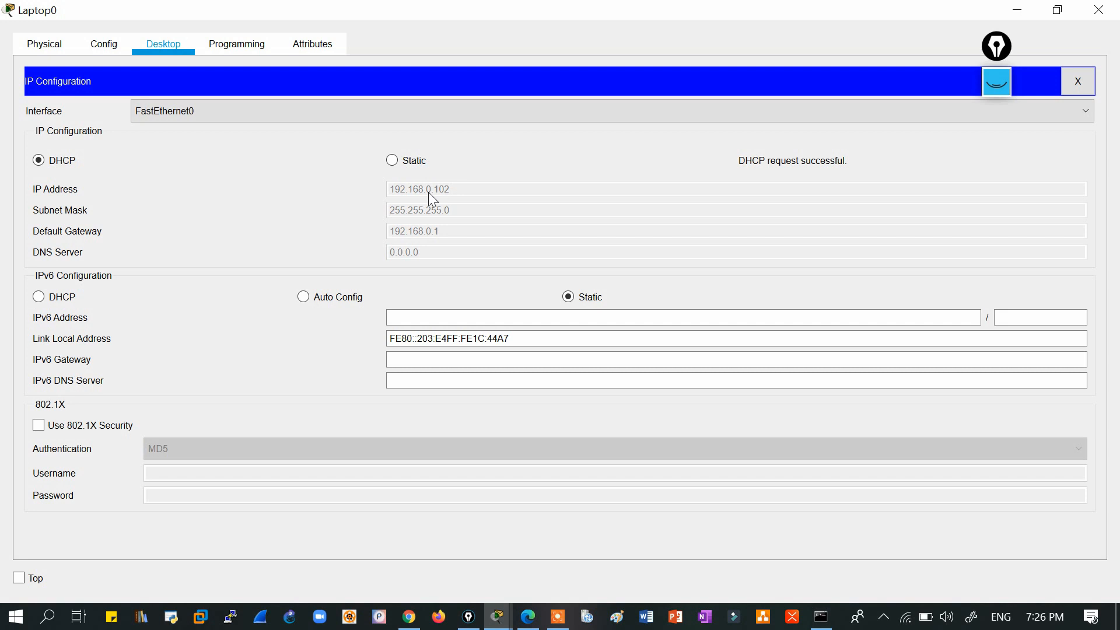
Rerun ping 192.168.0.1 in Laptop0's Command Prompt to confirm connectivity.
click(1079, 80)
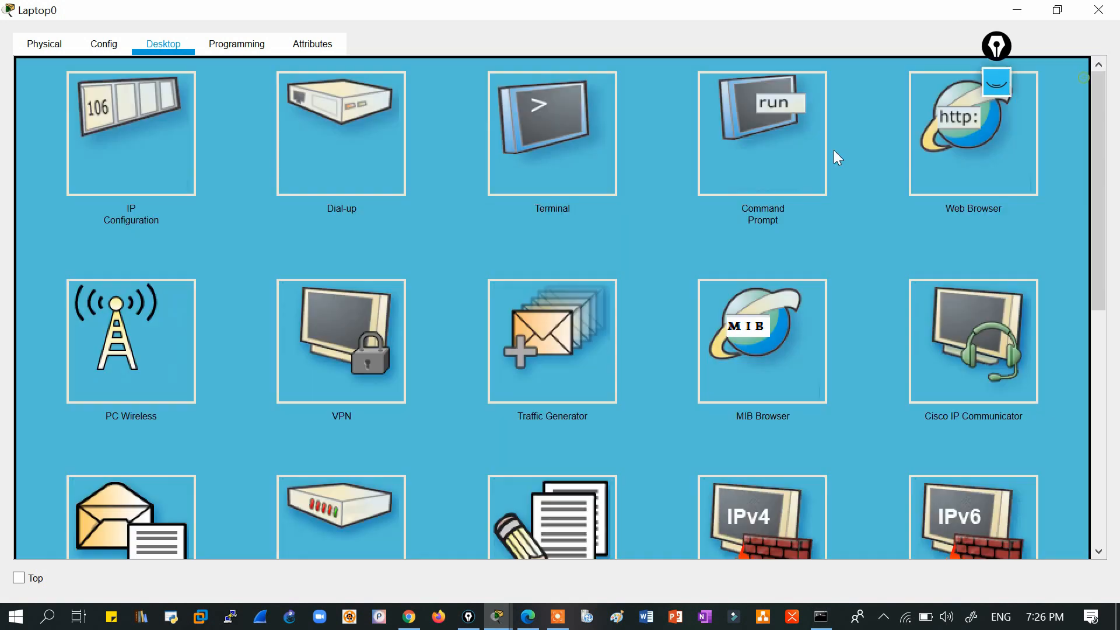
click(732, 148)
key(Up)
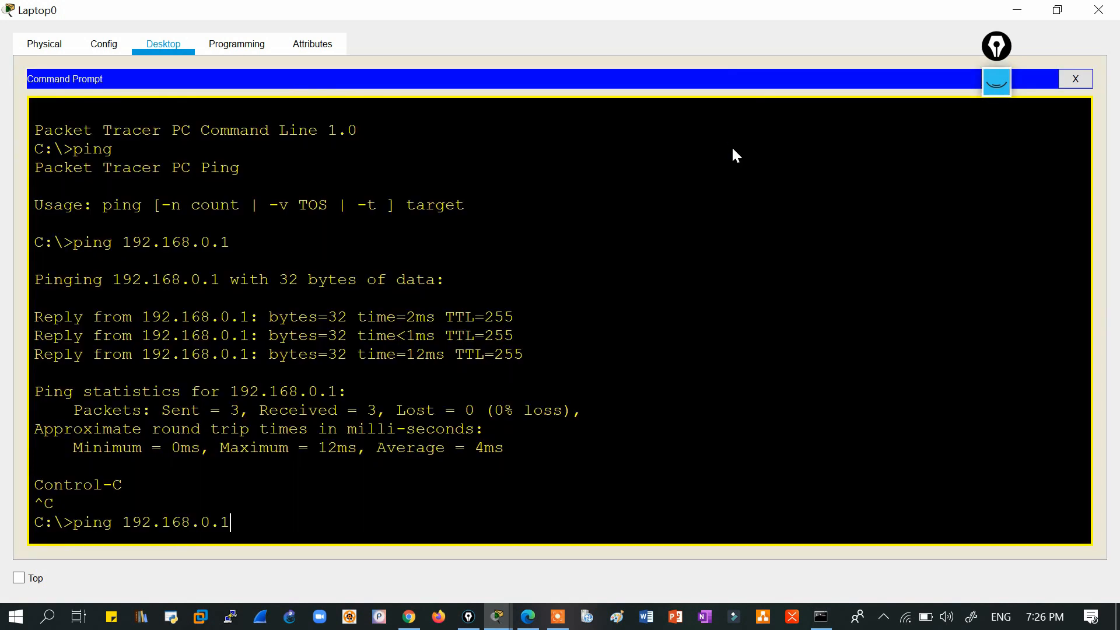
key(Return)
key(ctrl+c)
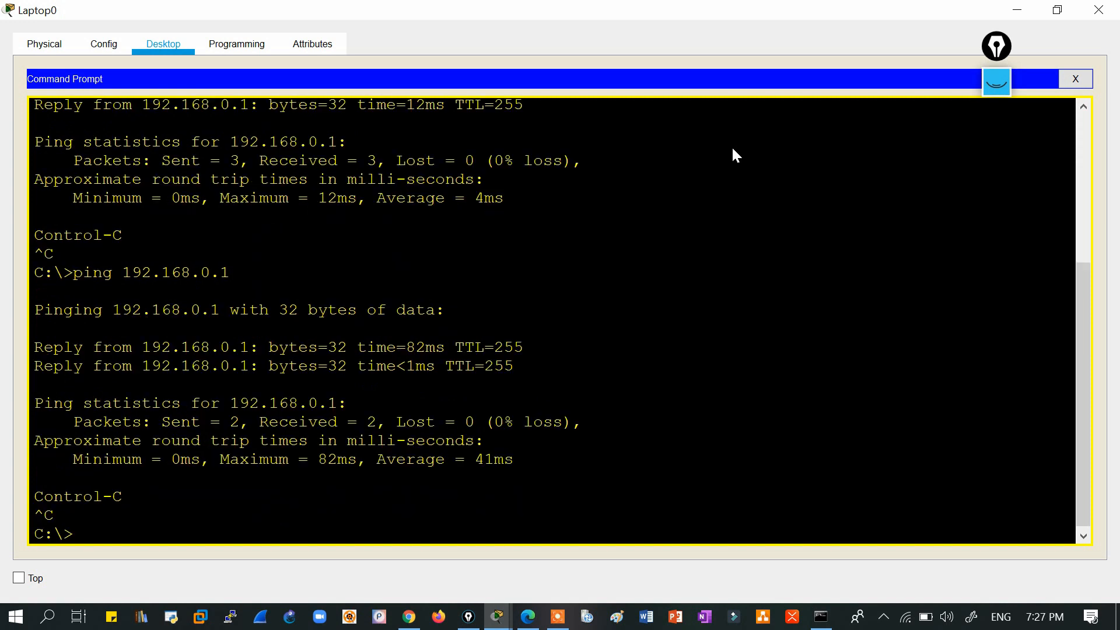
click(1075, 79)
Load 192.168.0.1 in Laptop0's browser, log in to the router, and bring Chrome forward.
click(969, 181)
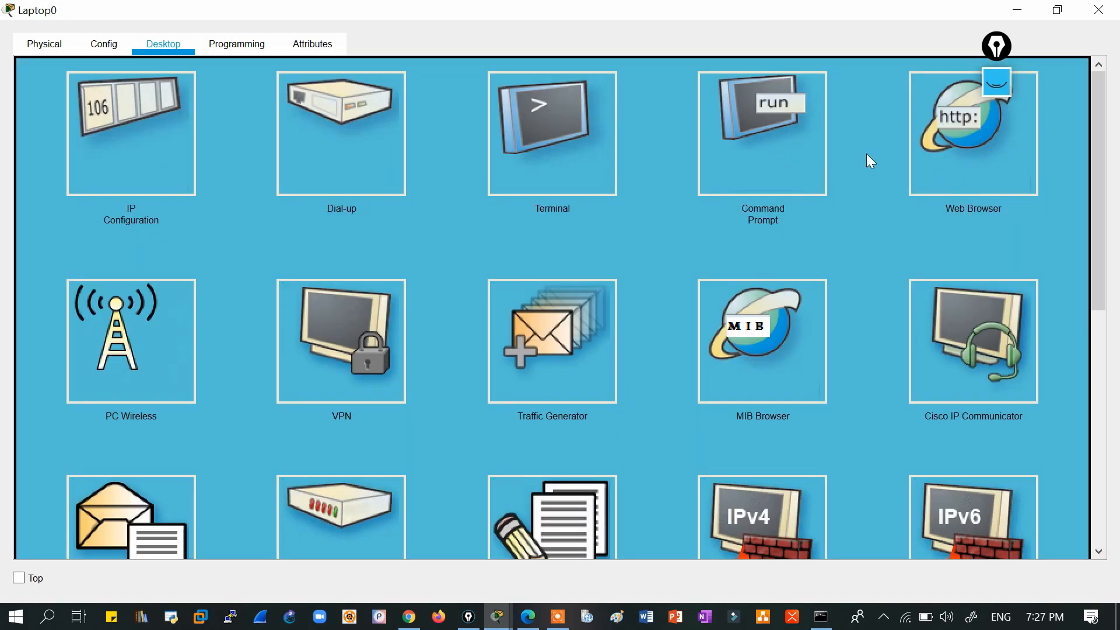
click(925, 165)
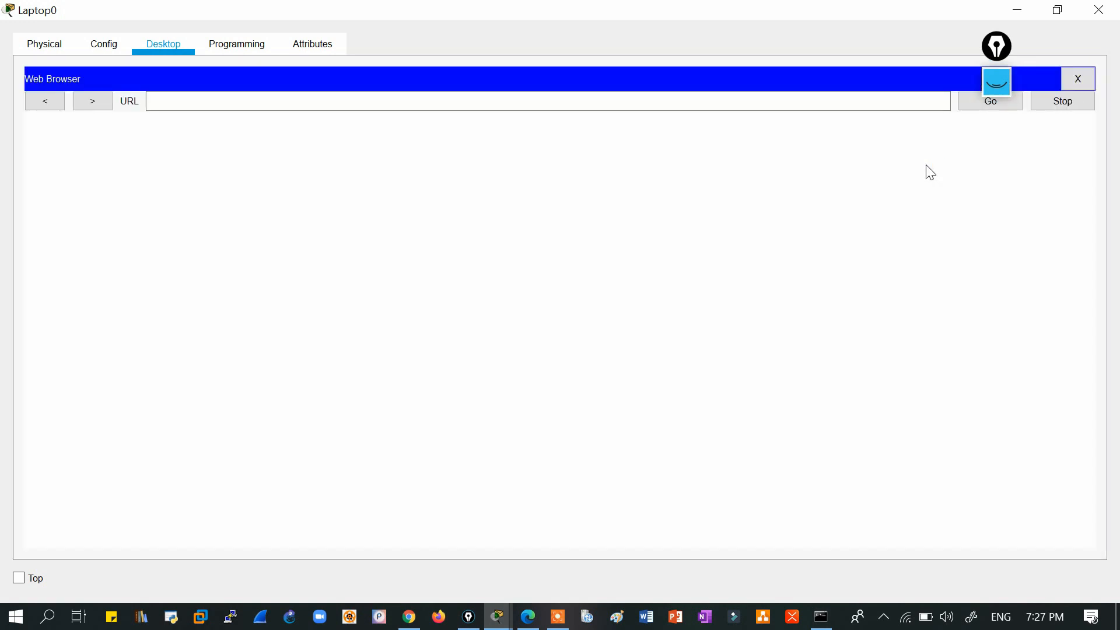
click(523, 100)
text(192)
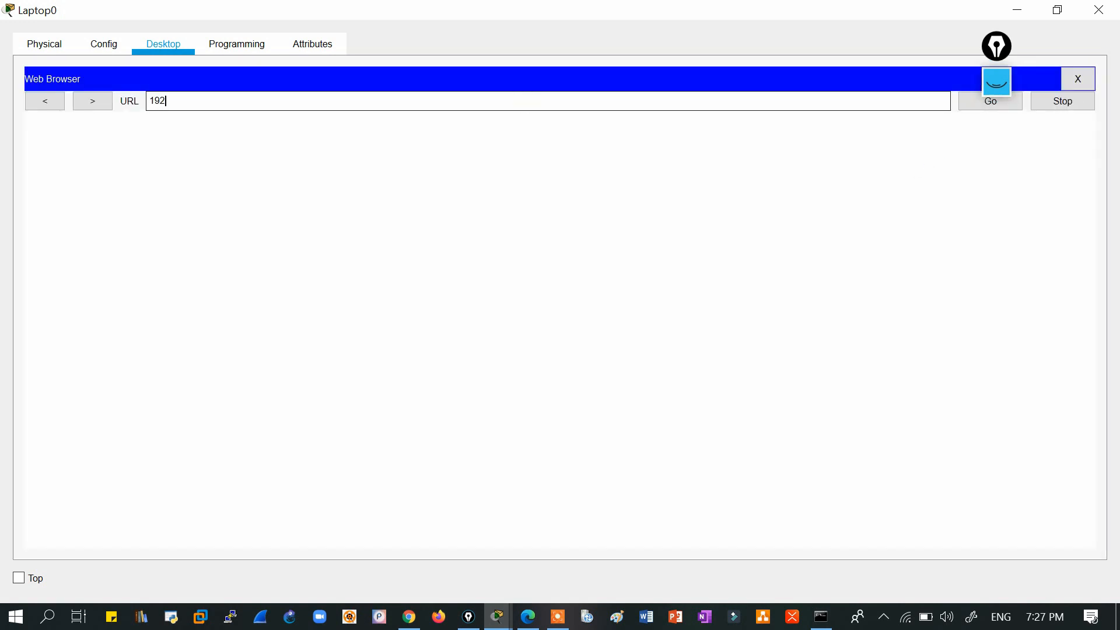
text(.168.0.1)
key(Return)
text(admin)
key(Return)
text(admin)
key(Tab)
text(admin)
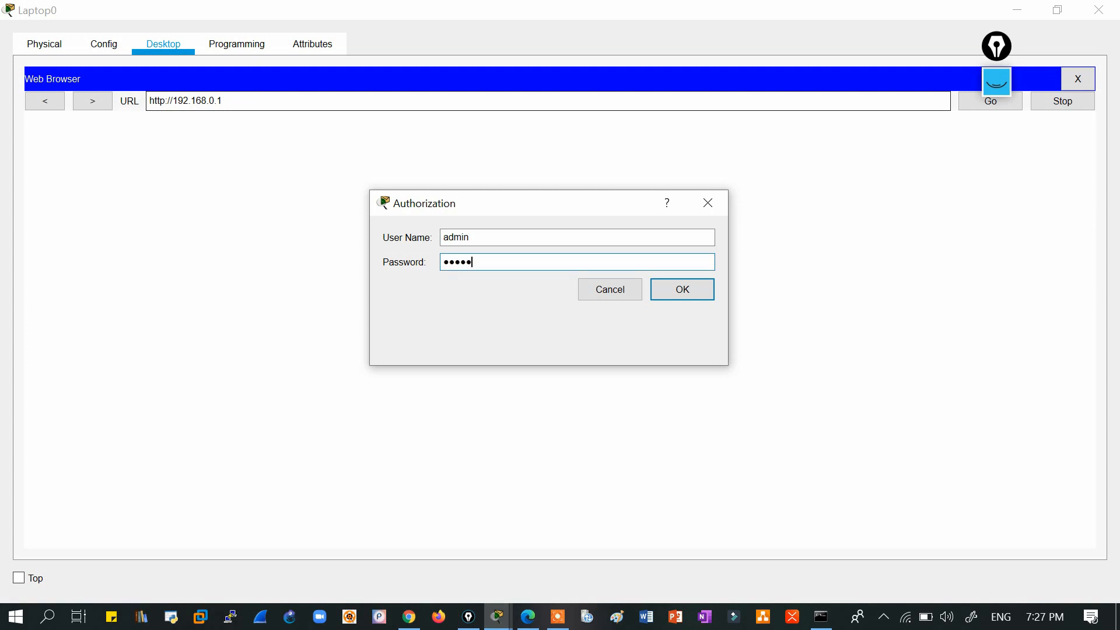
key(Return)
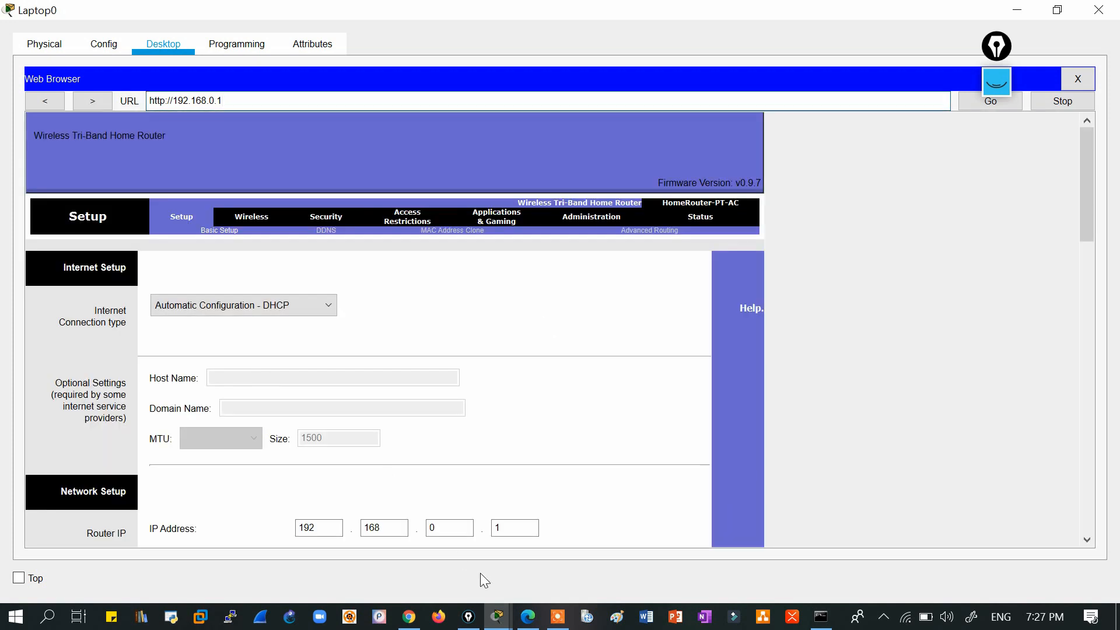
click(409, 617)
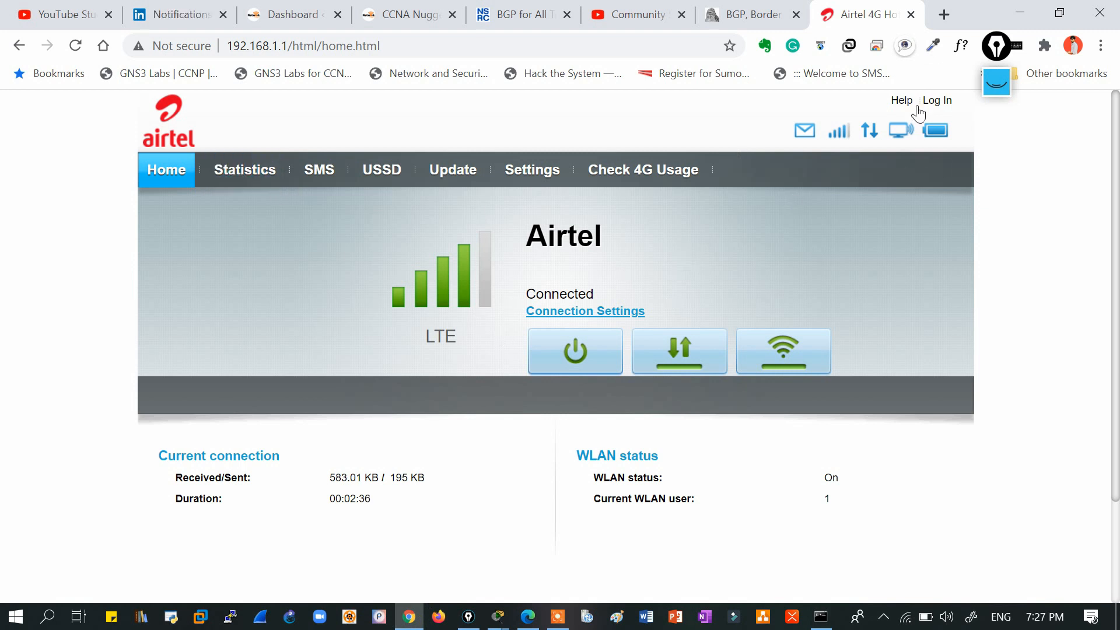
Open the Airtel router's login prompt in Chrome, cancel it, and return to Laptop0's router page.
click(938, 100)
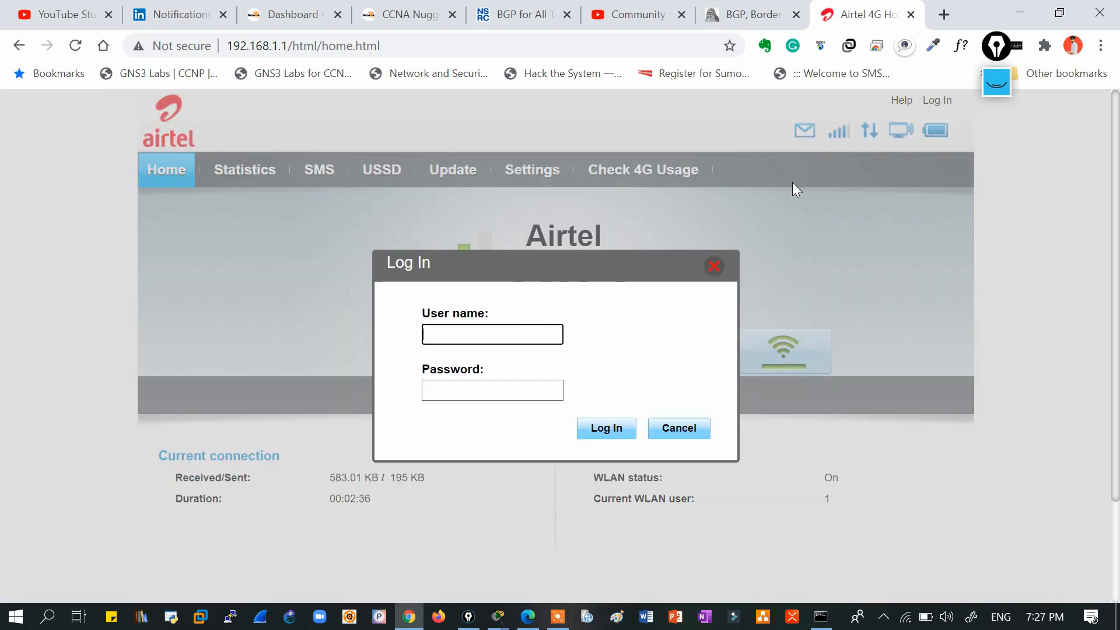
click(438, 334)
click(453, 392)
click(438, 334)
click(448, 388)
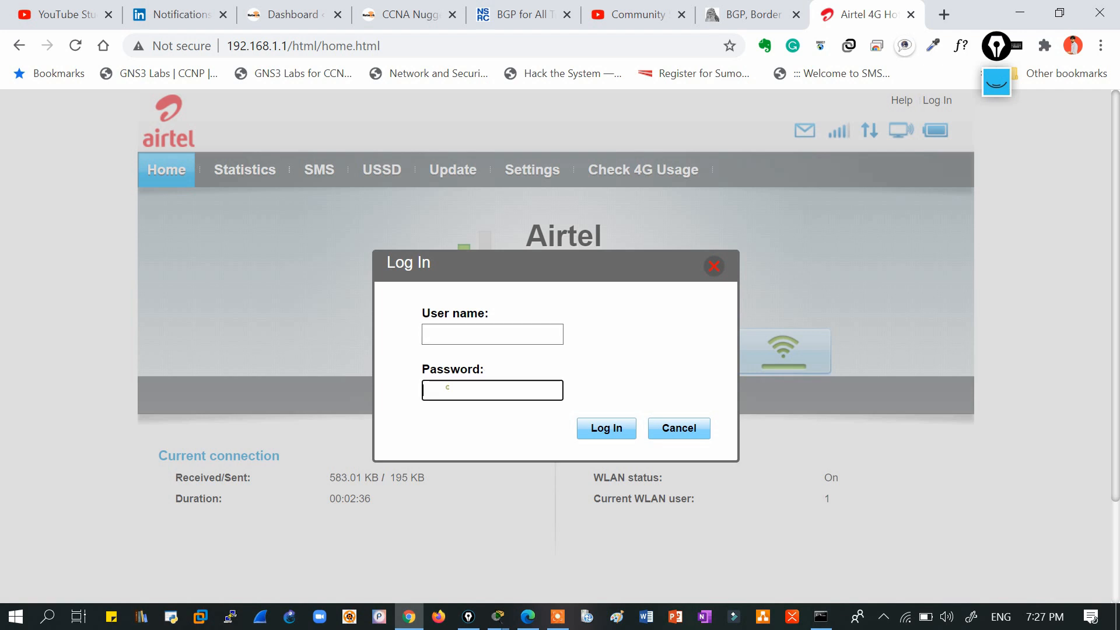
click(458, 330)
click(441, 391)
click(680, 428)
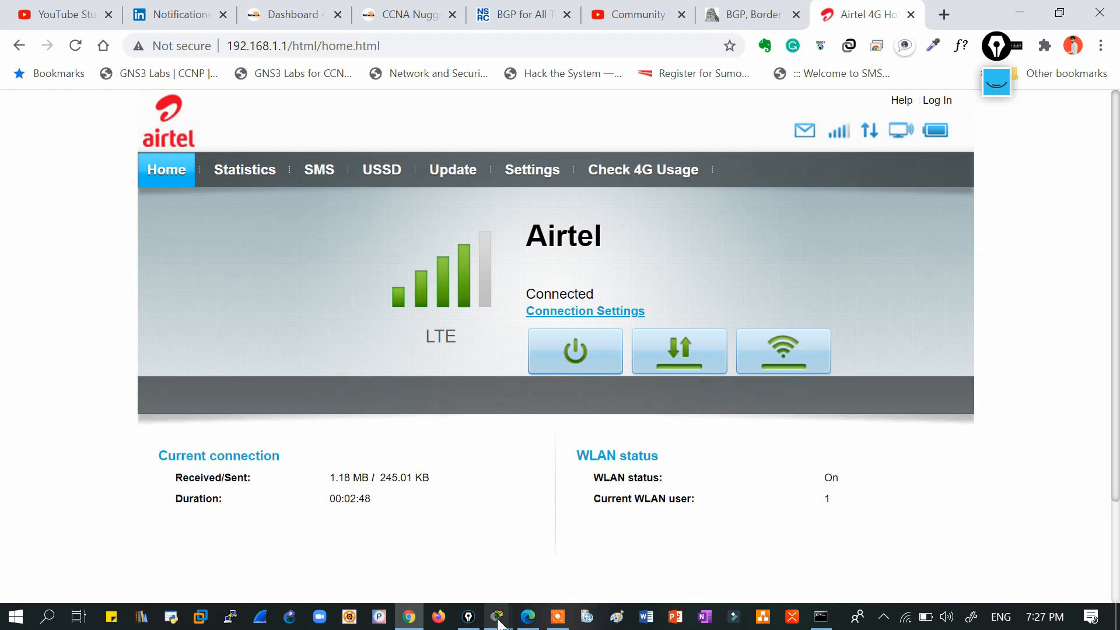
mouse_move(497, 617)
click(573, 566)
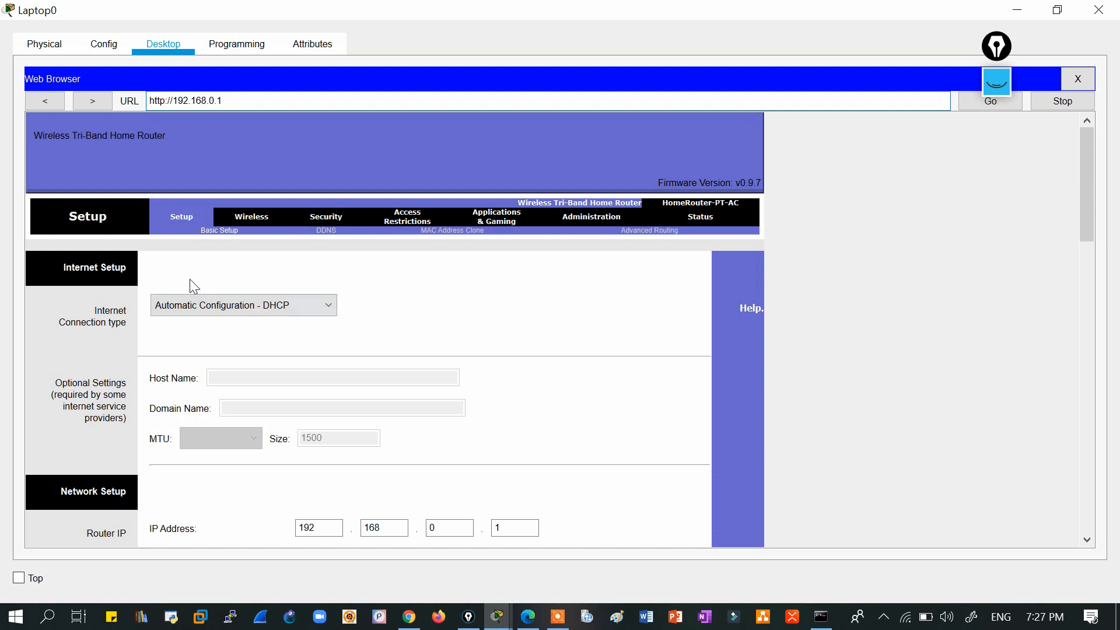
click(1083, 178)
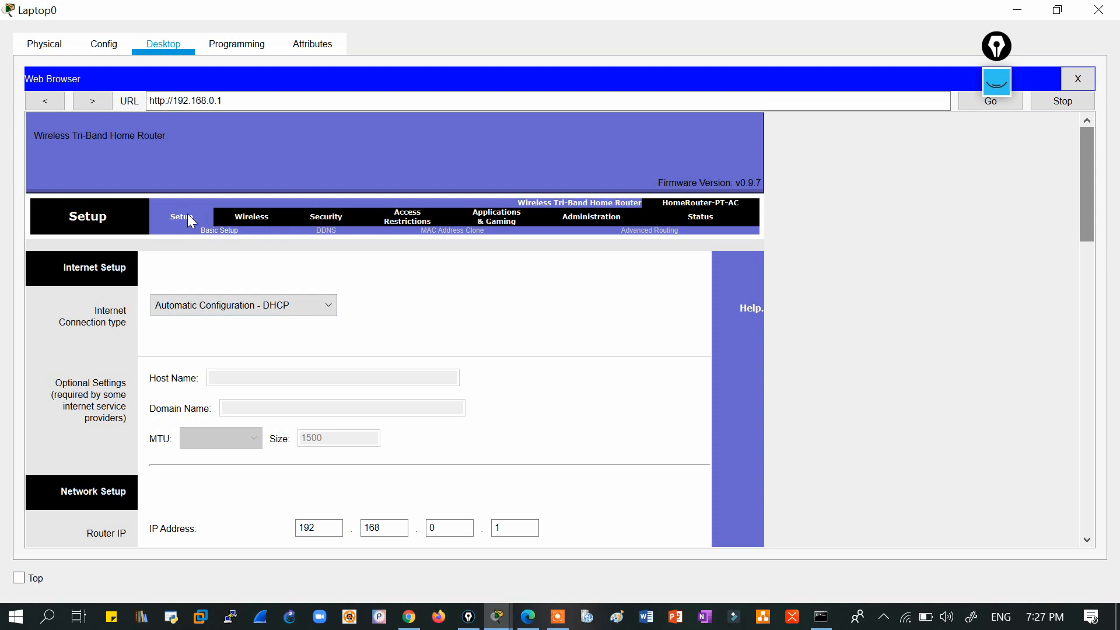
click(266, 216)
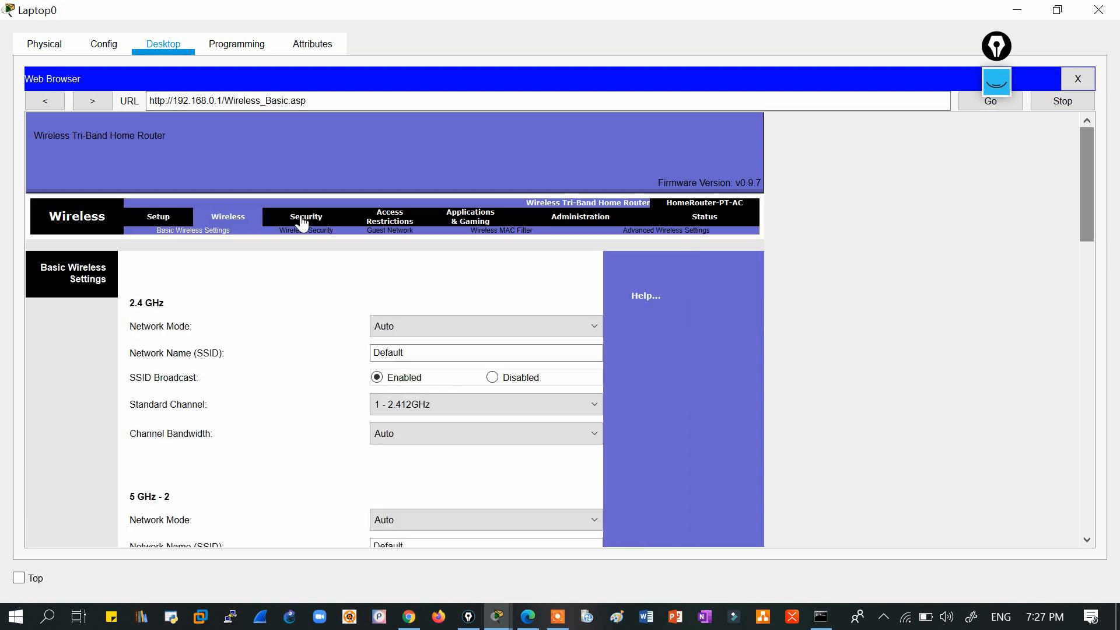
click(302, 221)
click(401, 219)
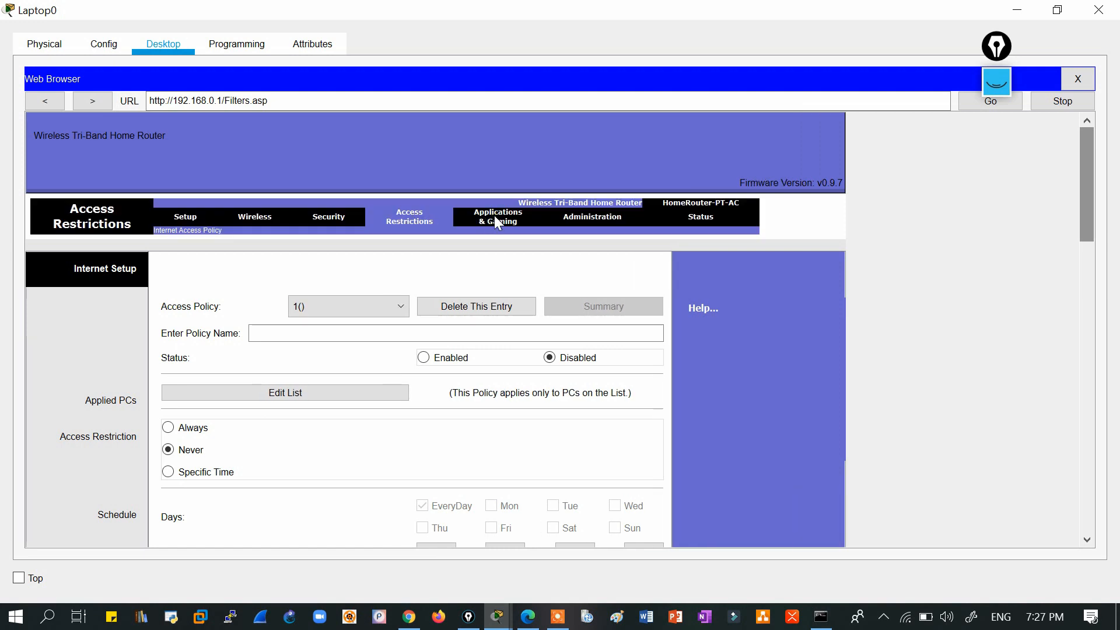
click(494, 216)
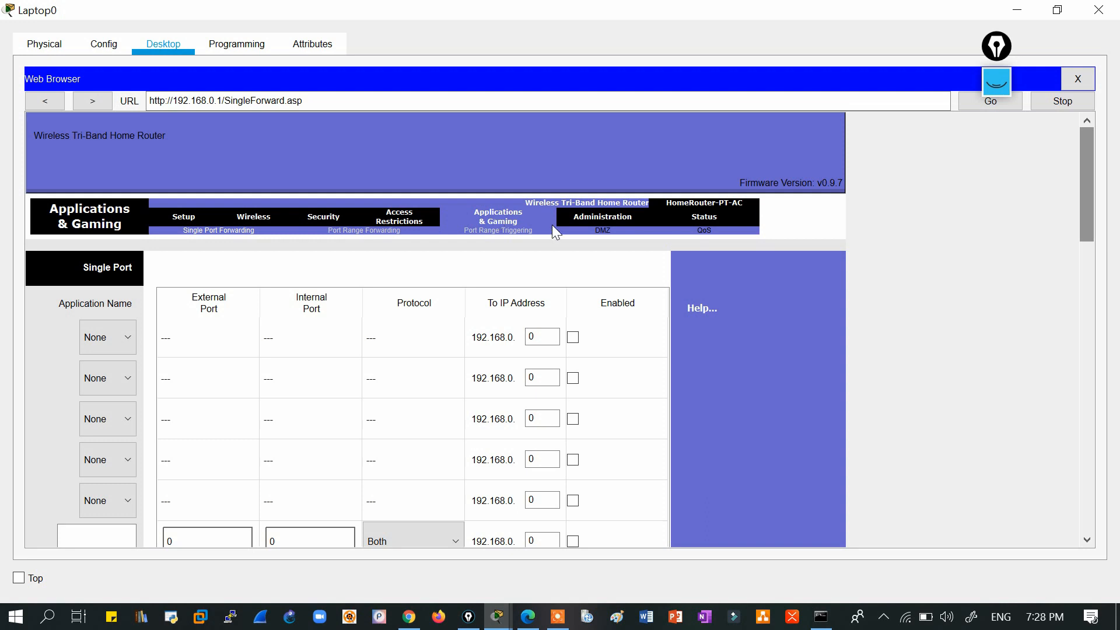
click(610, 216)
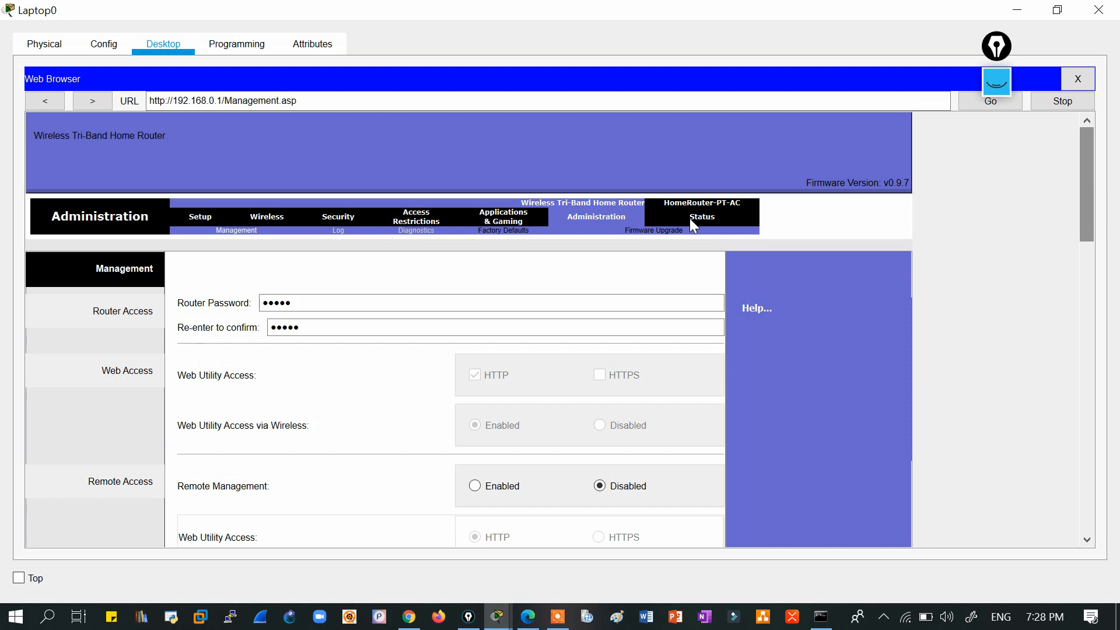
click(705, 218)
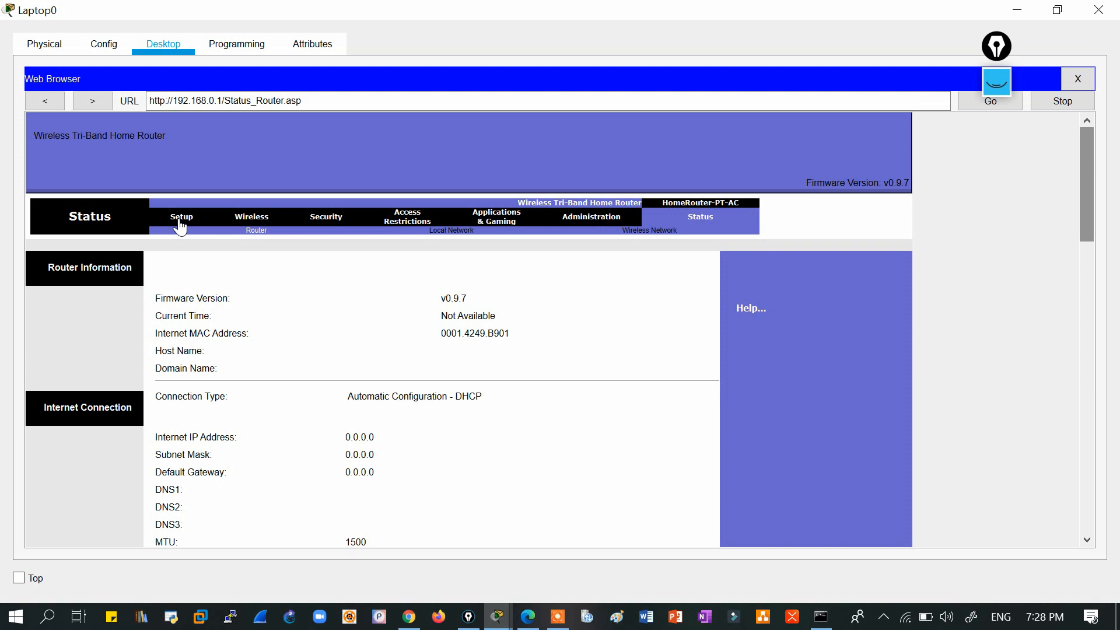
click(179, 221)
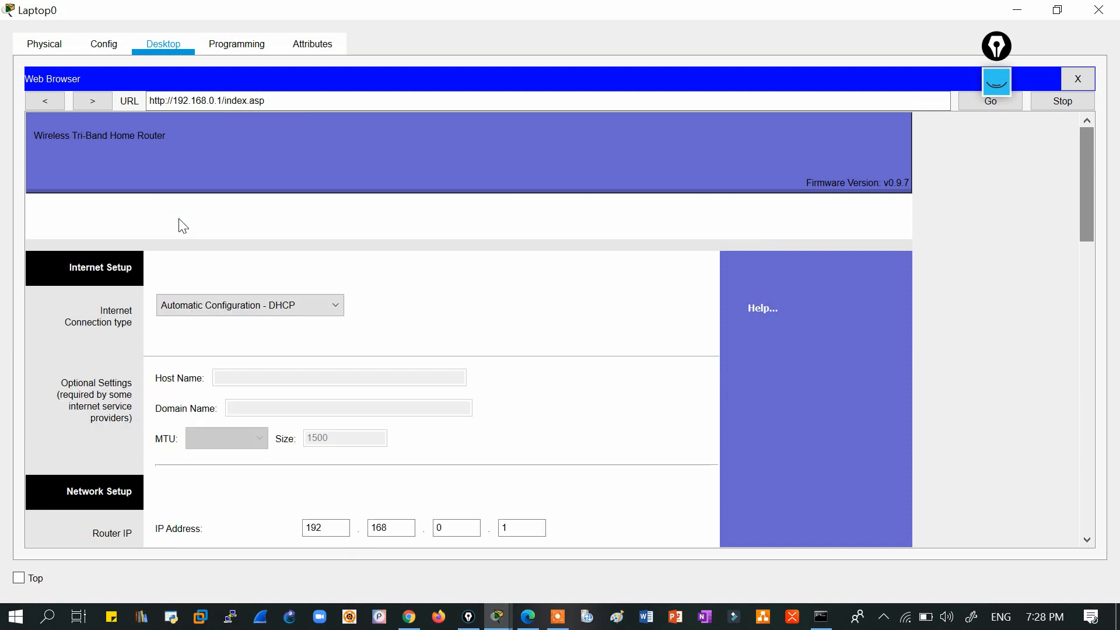
drag(1084, 144, 1087, 184)
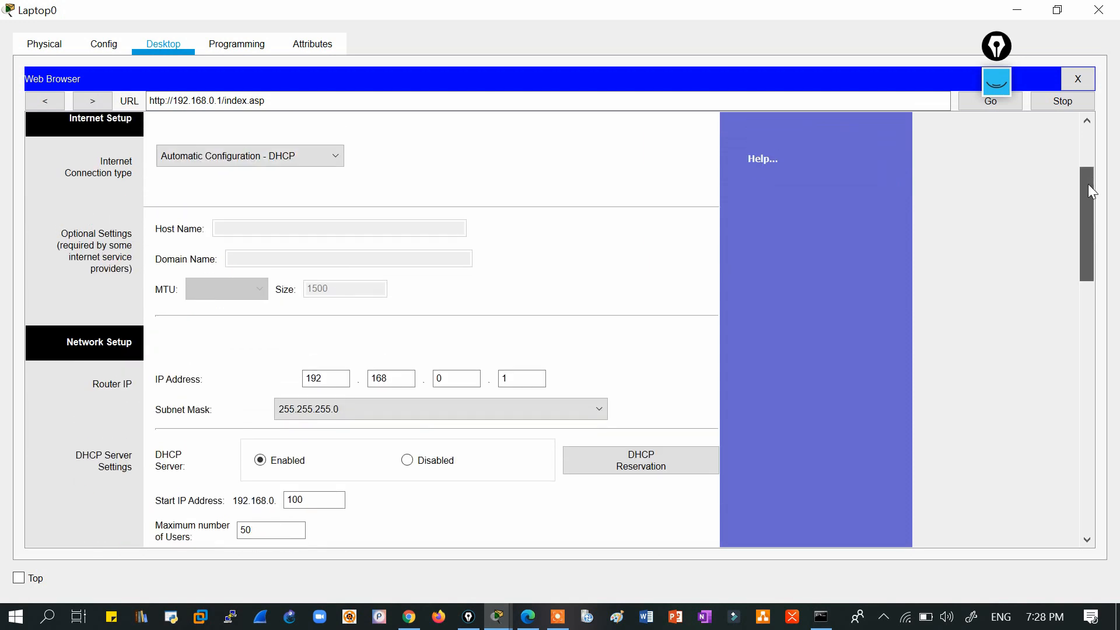
click(282, 147)
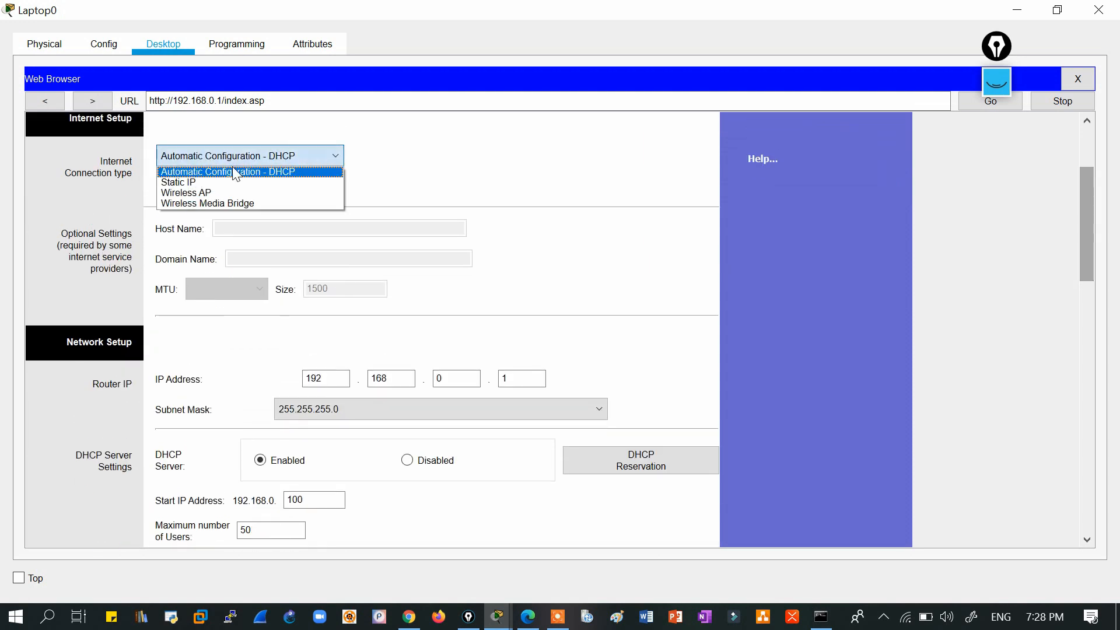
click(430, 175)
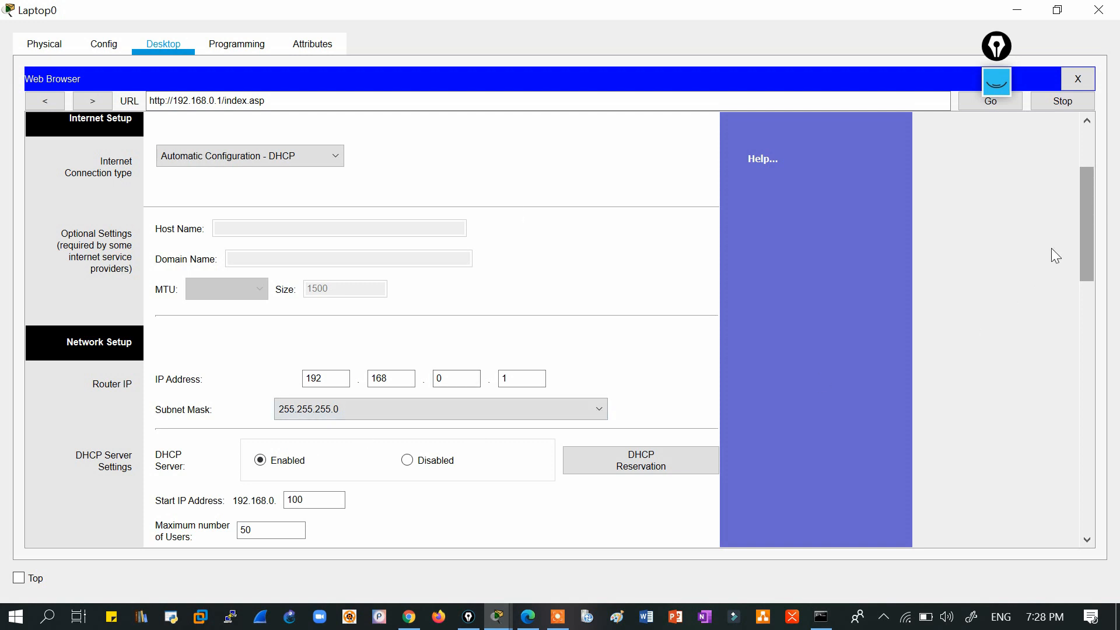
drag(1084, 237, 1084, 274)
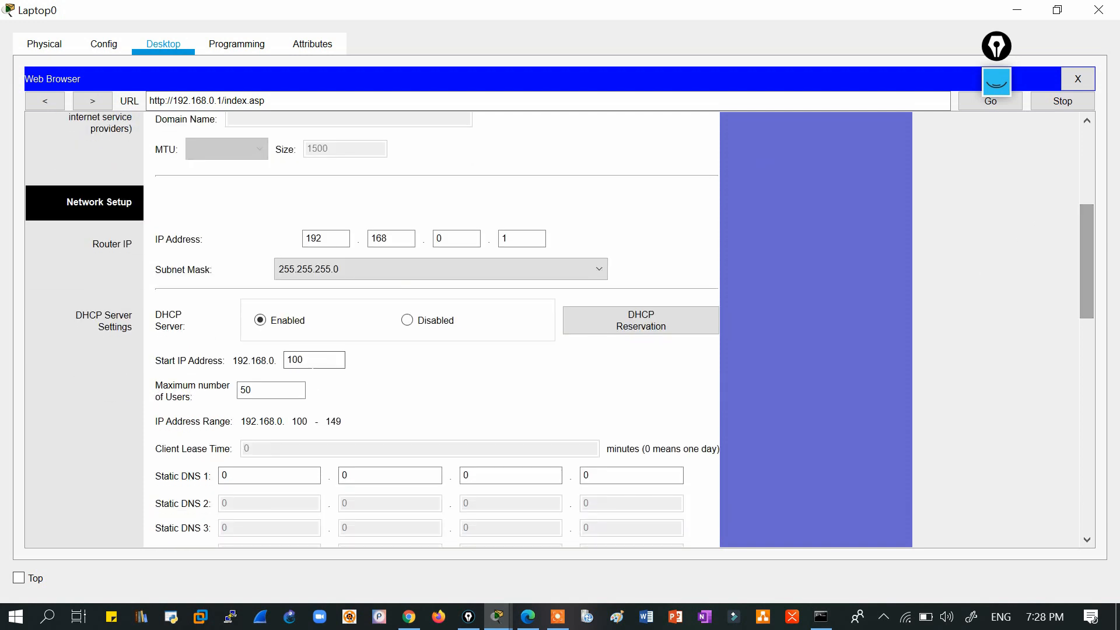
drag(319, 360, 287, 360)
click(313, 358)
drag(306, 359, 280, 358)
double_click(504, 238)
drag(255, 390, 238, 391)
click(257, 393)
Scroll through the Setup page, then go to the Wireless tab's Basic Wireless Settings.
drag(1084, 270, 1082, 343)
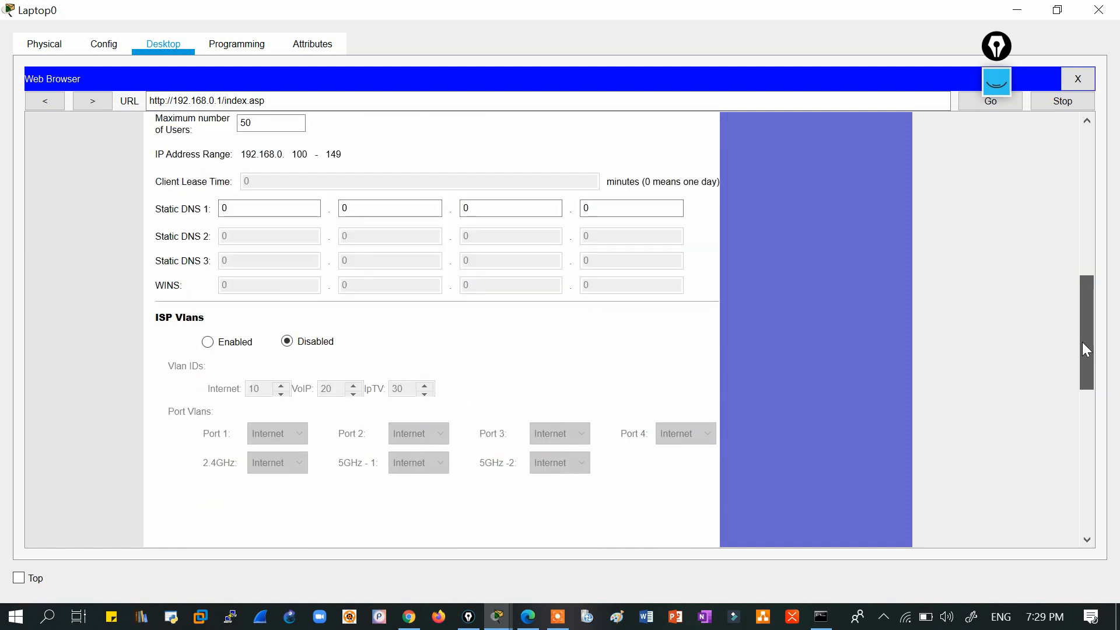
drag(1082, 343, 1075, 197)
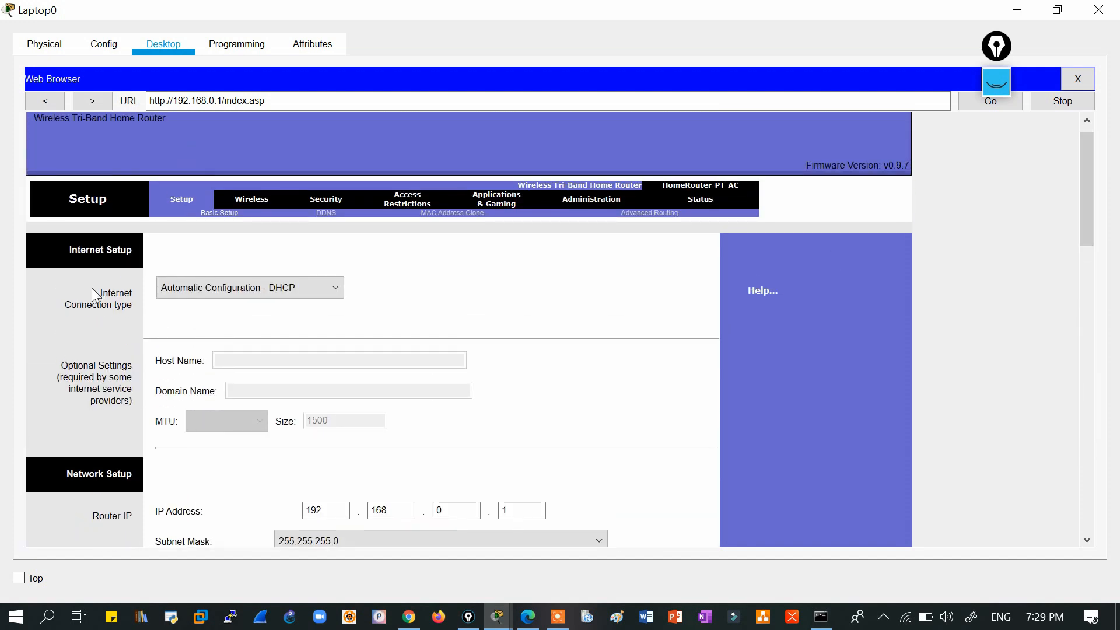
click(252, 201)
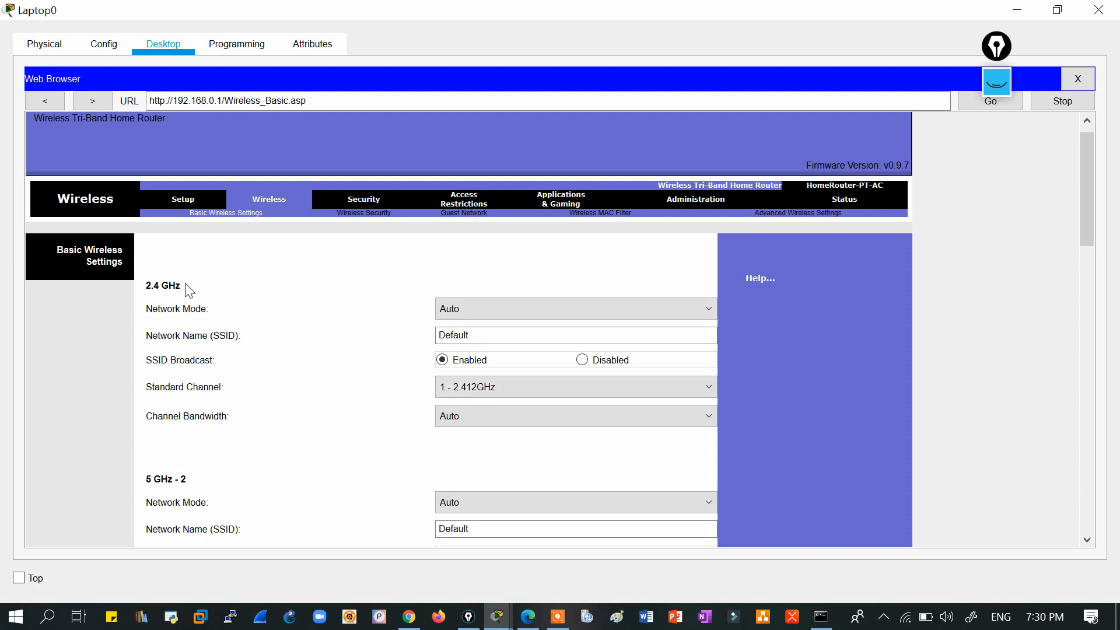
click(489, 390)
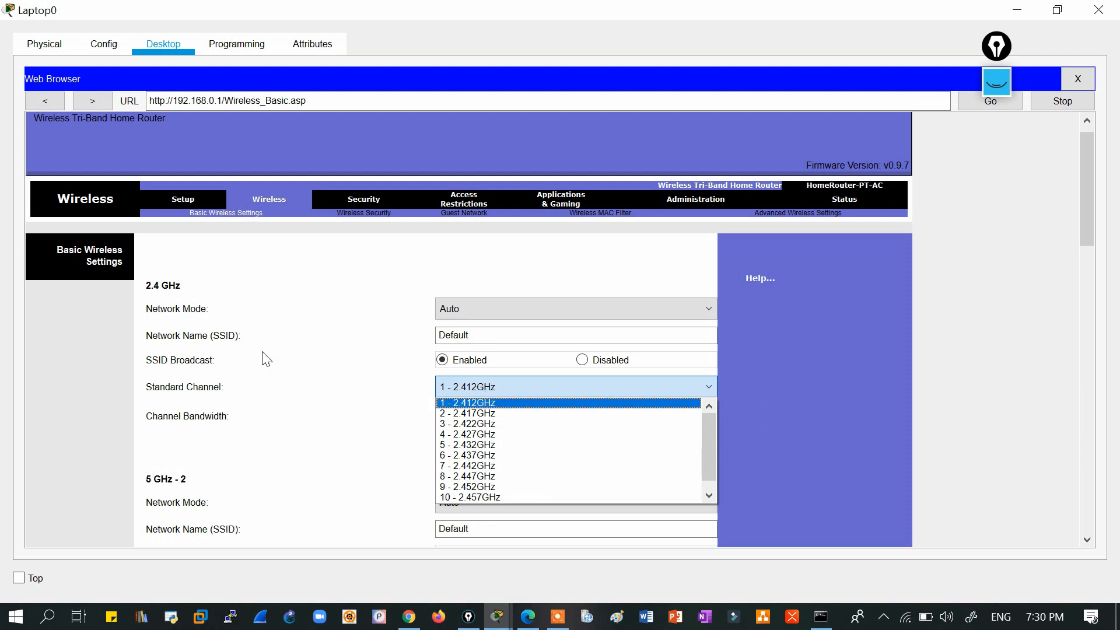
drag(712, 453, 709, 477)
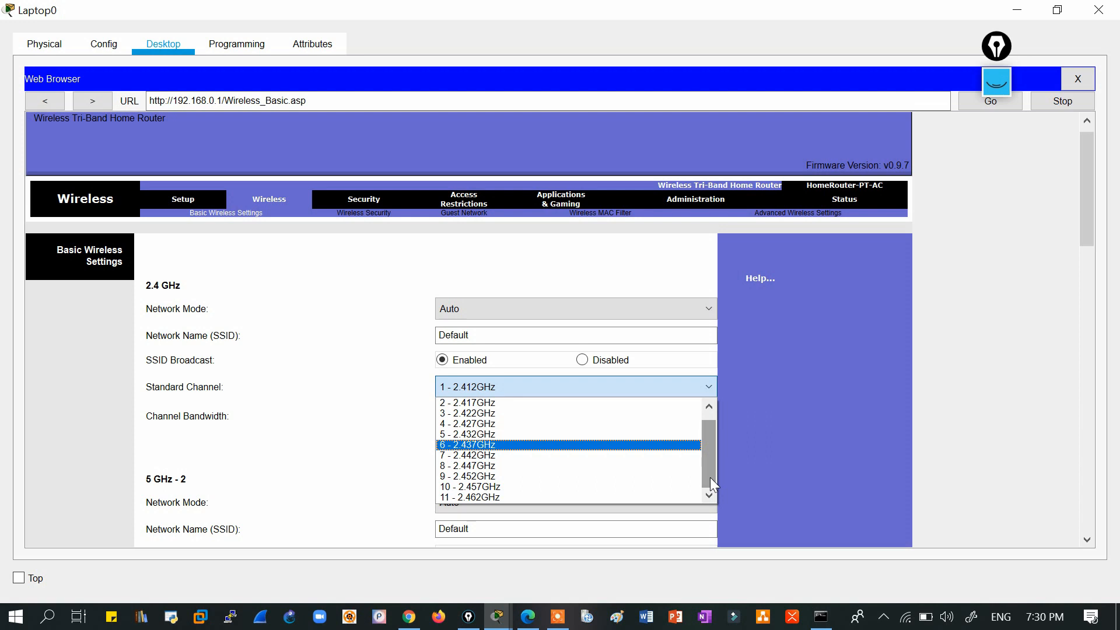
drag(709, 477, 711, 446)
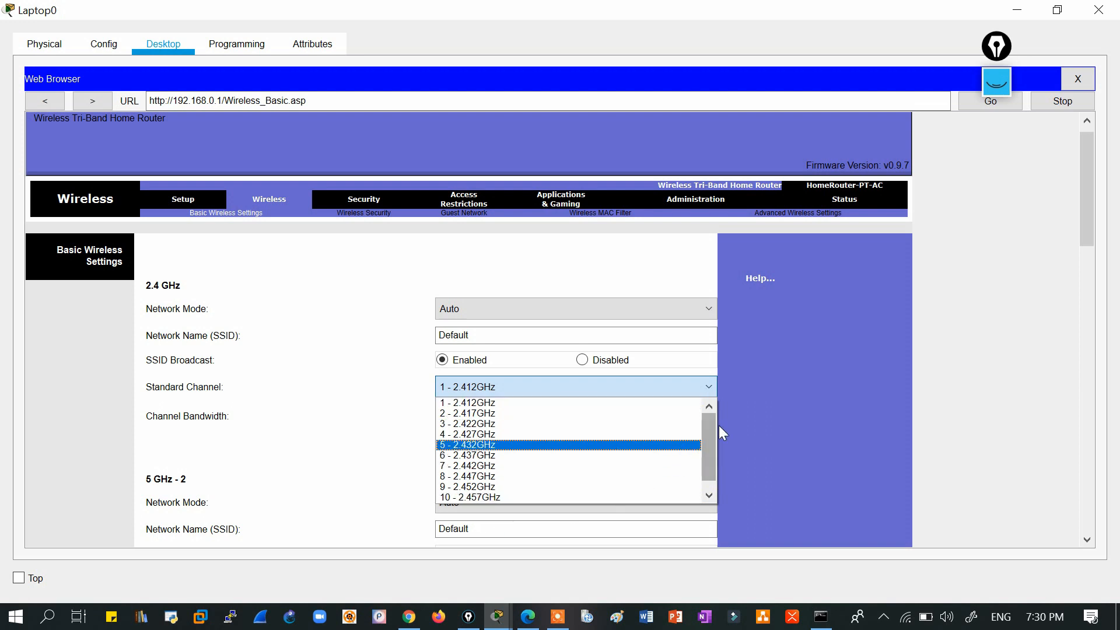
click(350, 380)
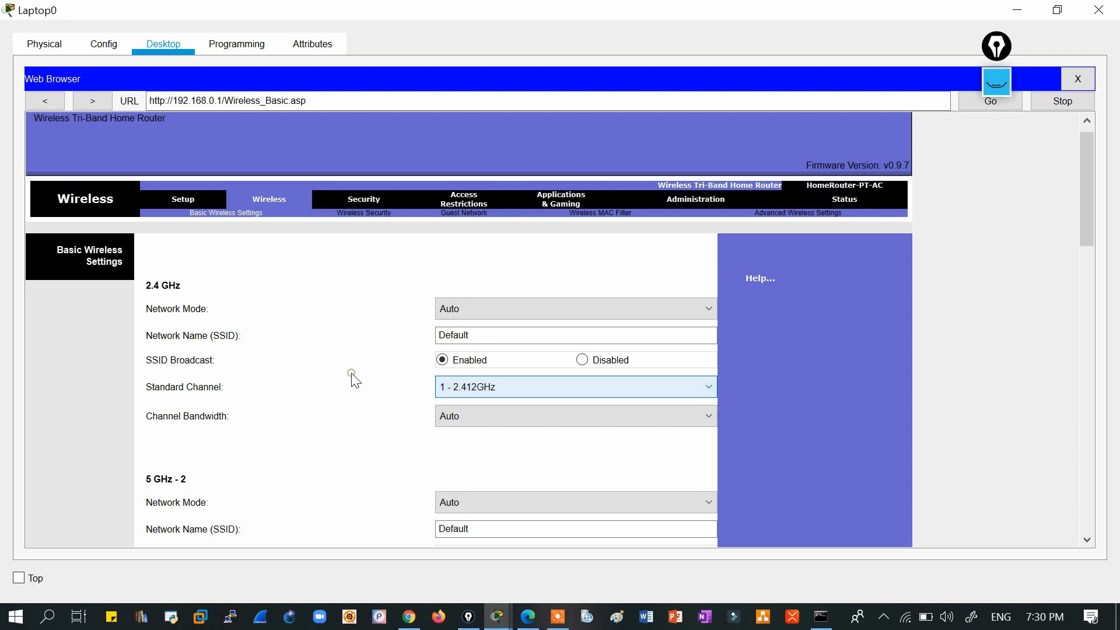
drag(1082, 216, 1077, 310)
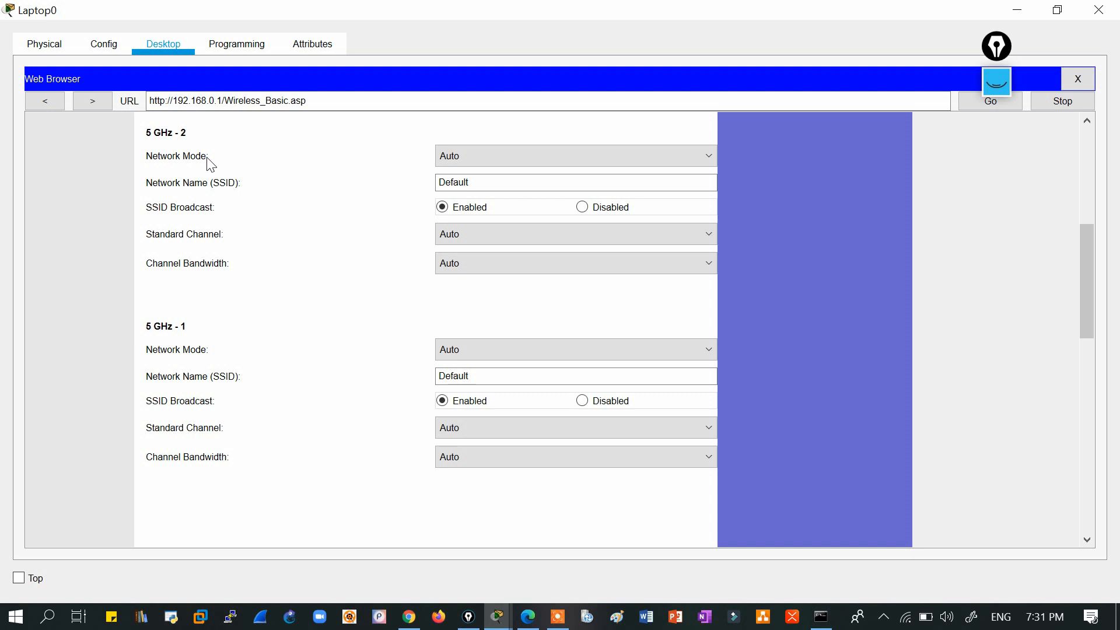
drag(1086, 254, 1088, 238)
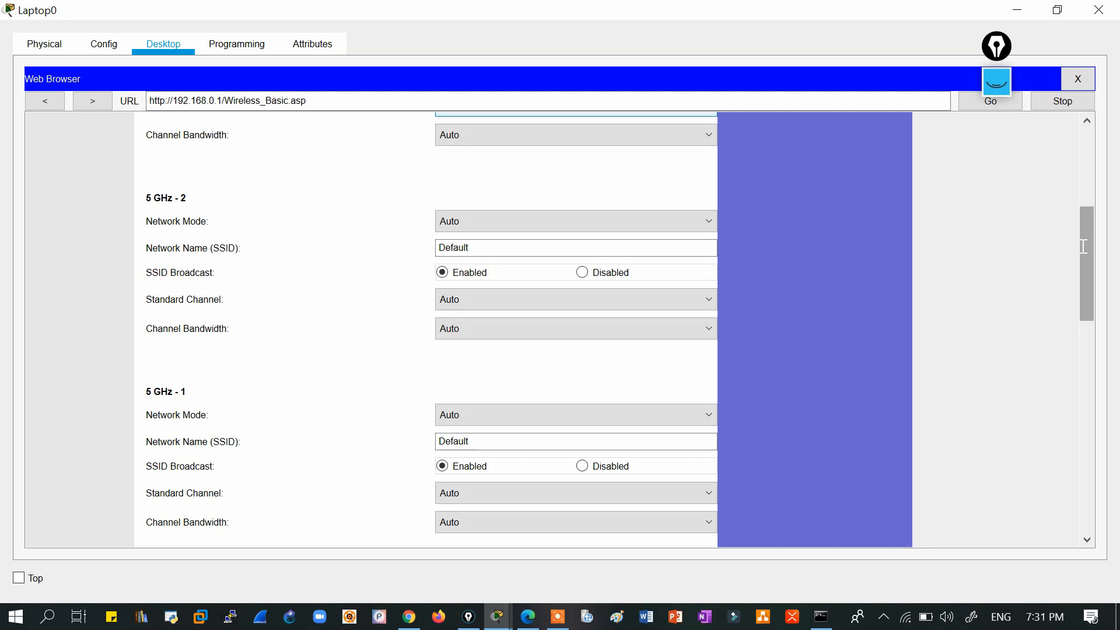
click(461, 300)
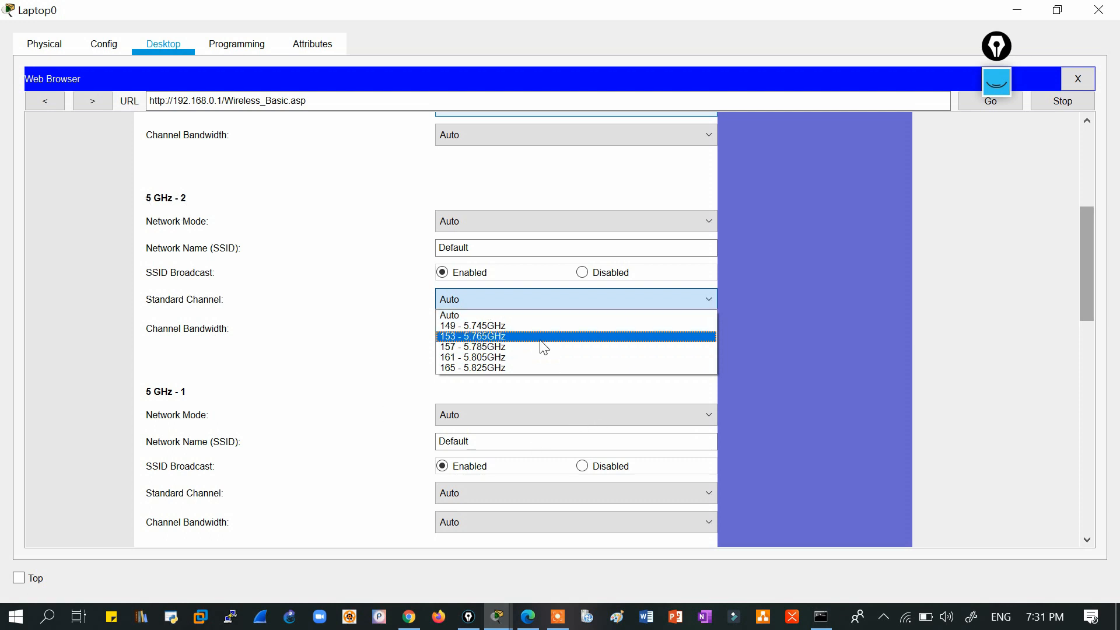
click(344, 347)
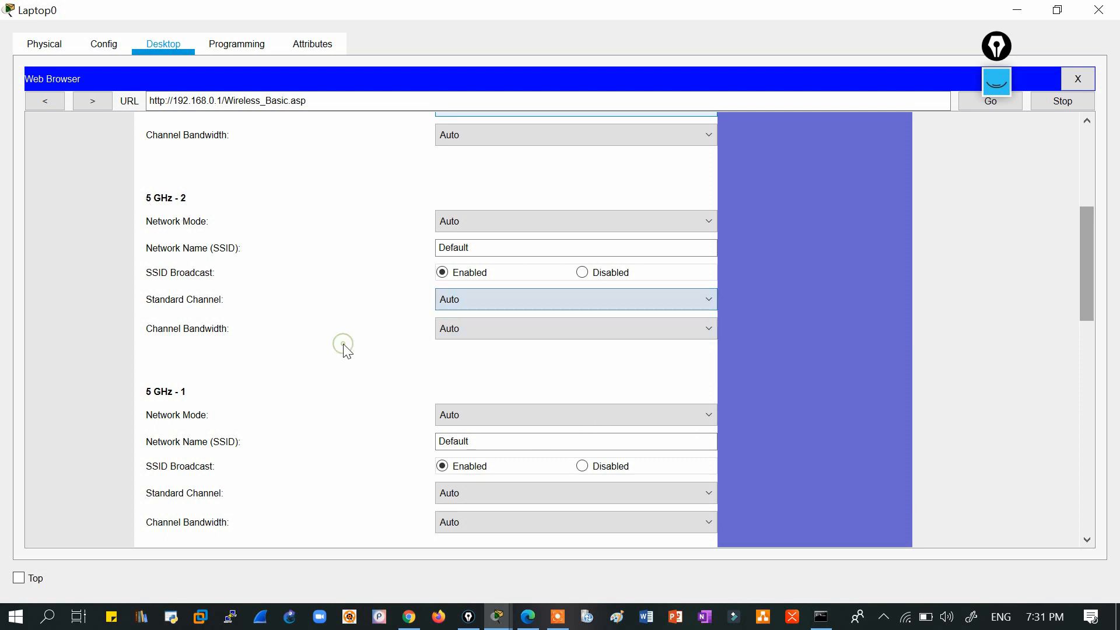
drag(1085, 282, 1077, 156)
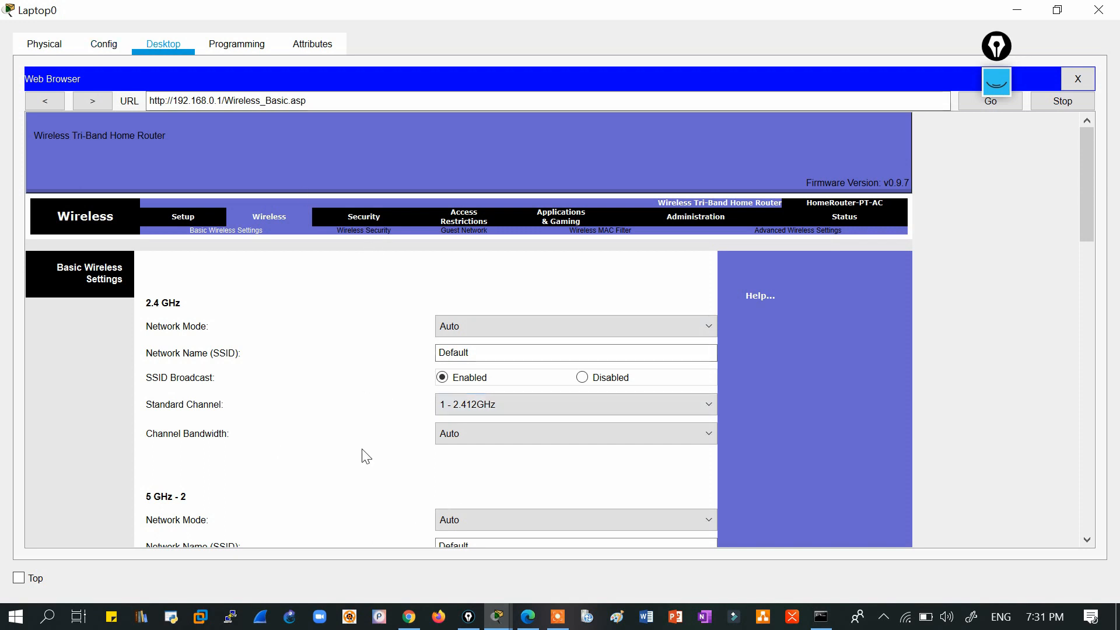
Go to the router's Security section and then its Access Restrictions page.
click(367, 228)
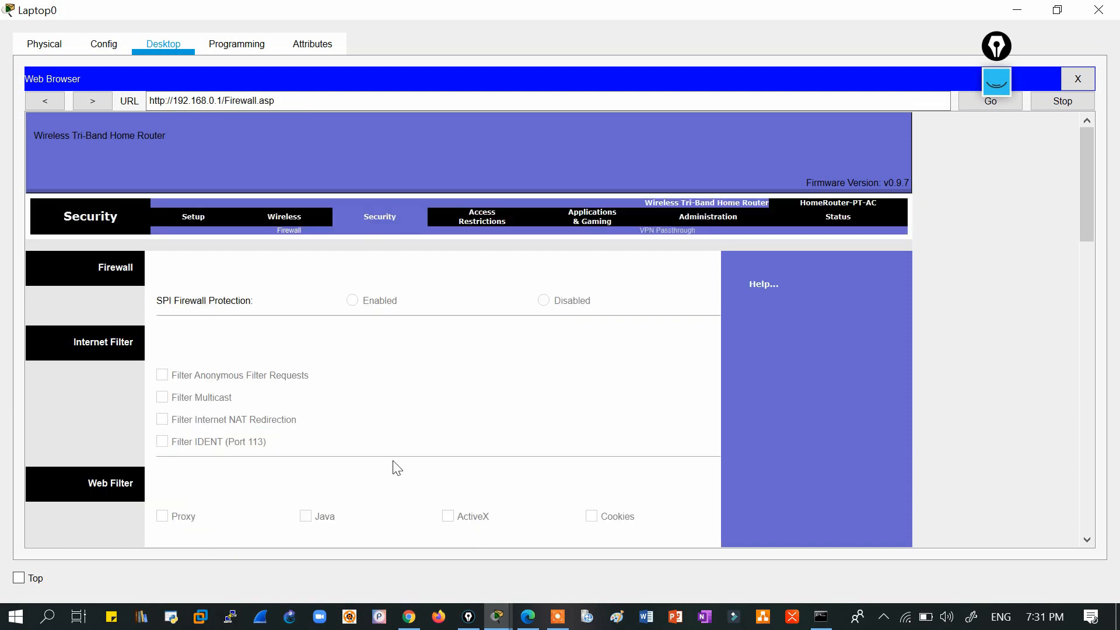
drag(1088, 217, 1076, 155)
click(483, 225)
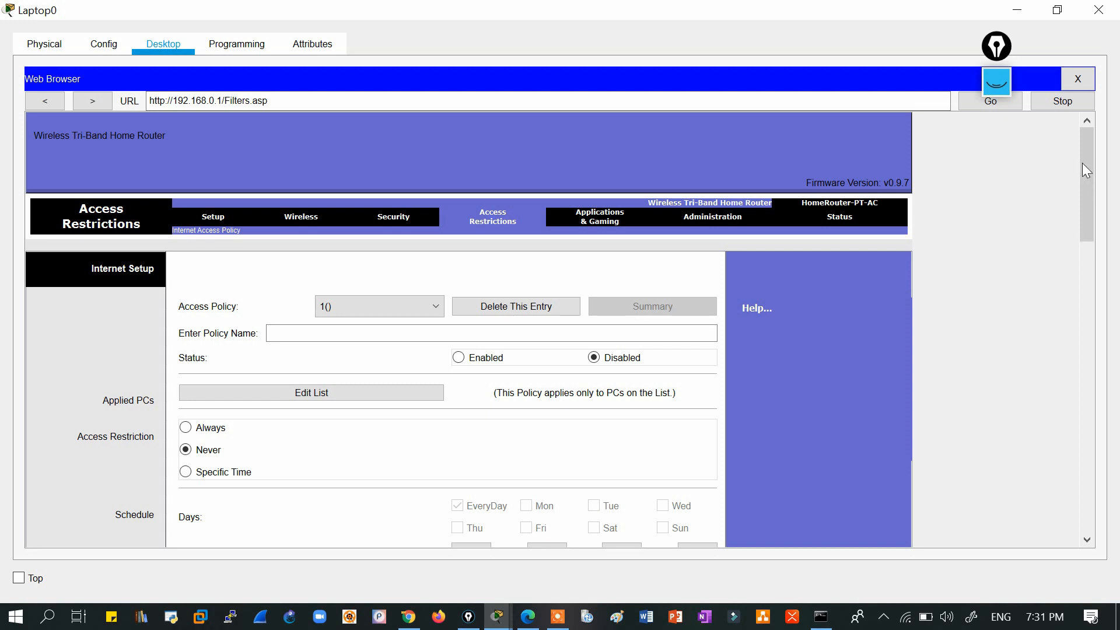
Browse the policy's URL, keyword and applications fields, selecting FTP(21-21), then scroll back up.
drag(1082, 163, 1081, 184)
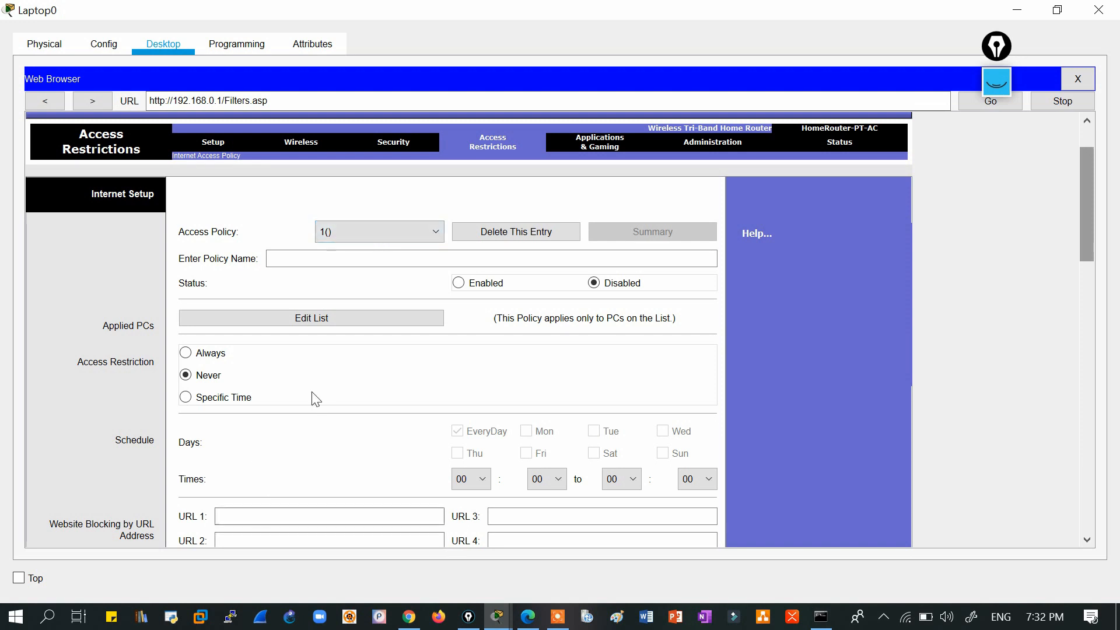
drag(1086, 180, 1086, 208)
click(250, 410)
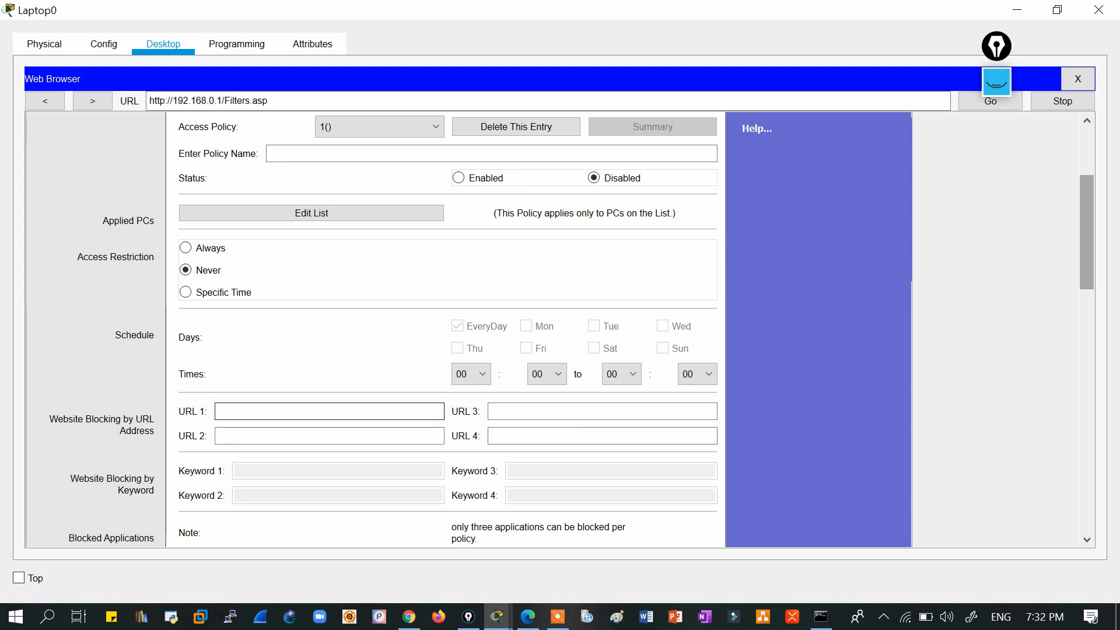
key(Tab)
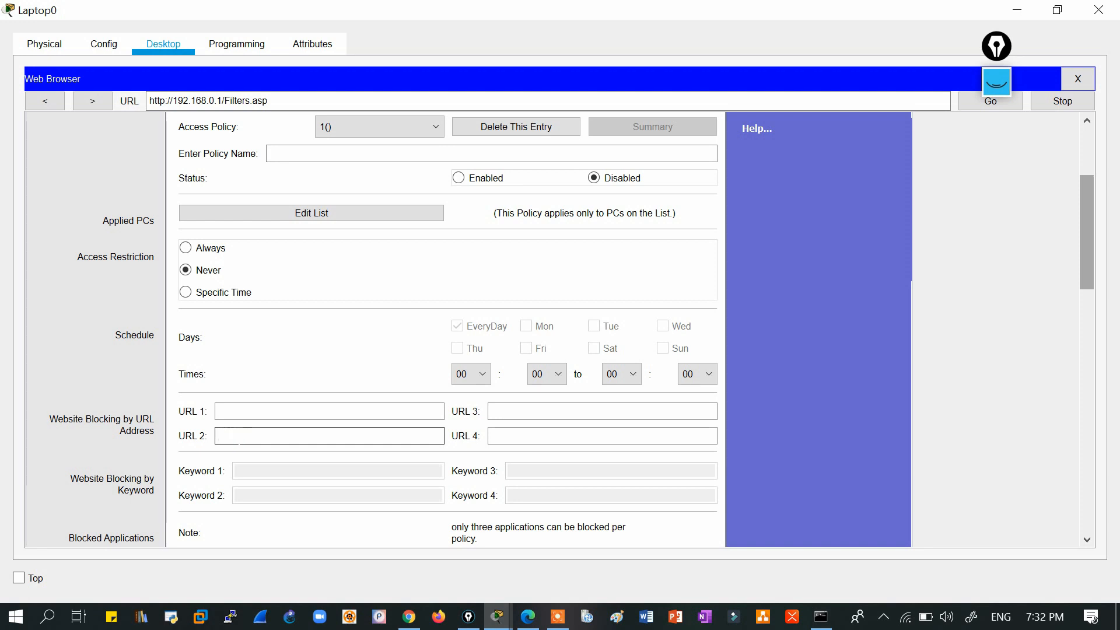
click(249, 477)
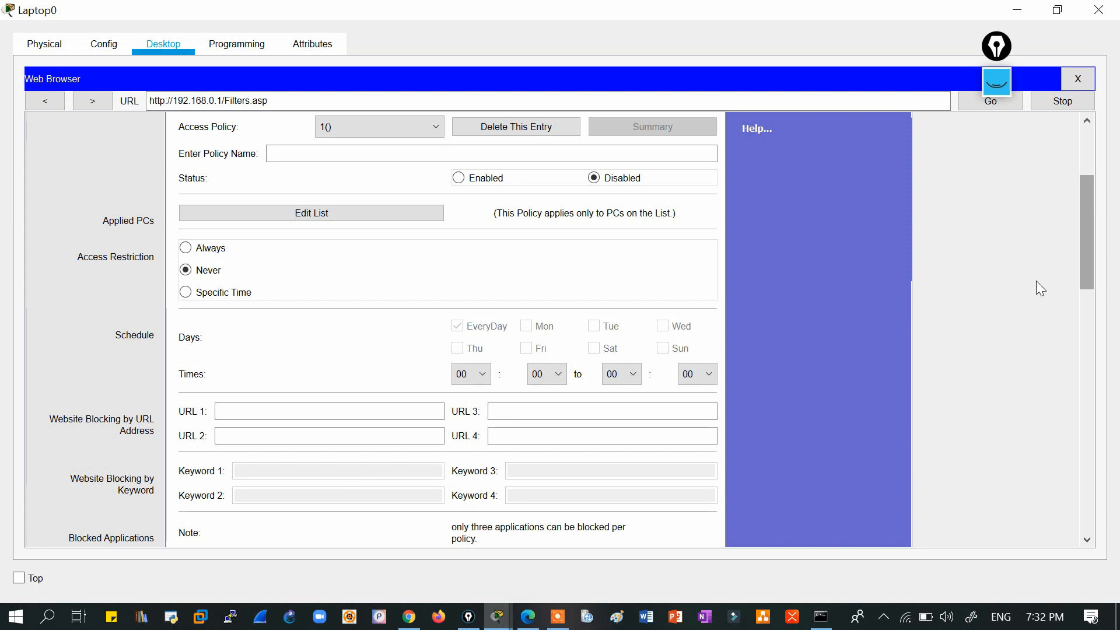
drag(1084, 212, 1086, 277)
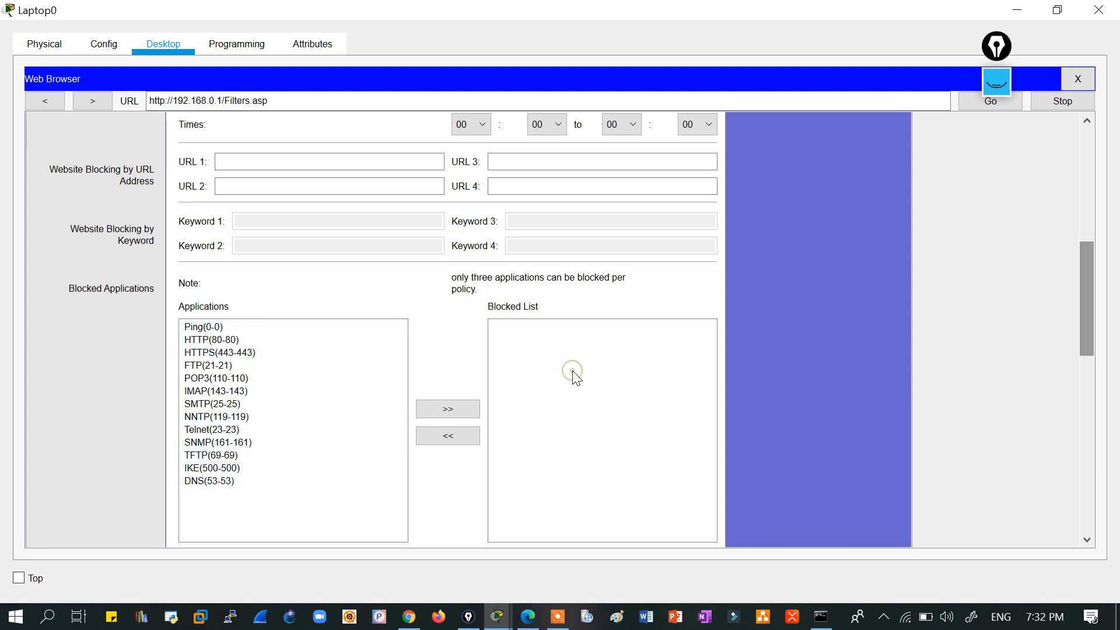
click(261, 360)
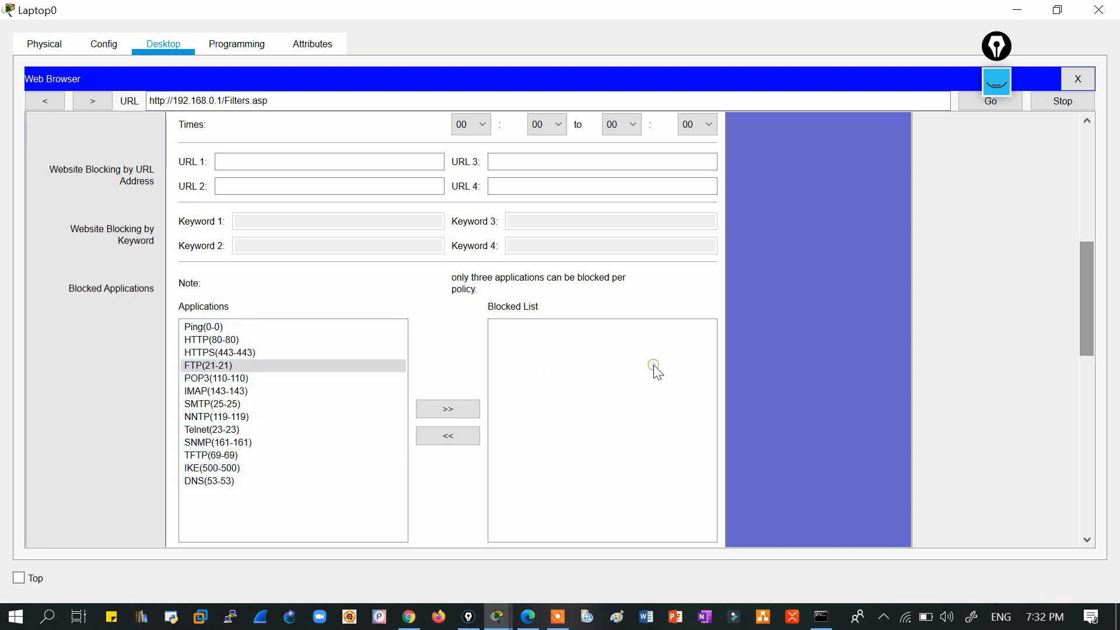
drag(1086, 294, 1086, 167)
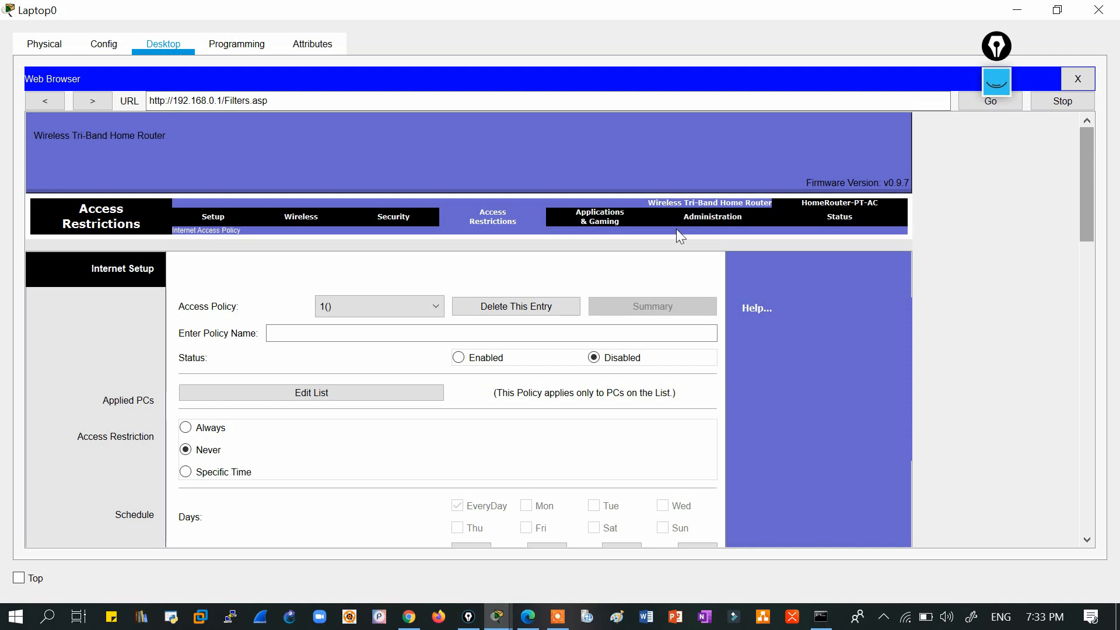
On the Administration page, enter the new router password in both password fields.
click(723, 216)
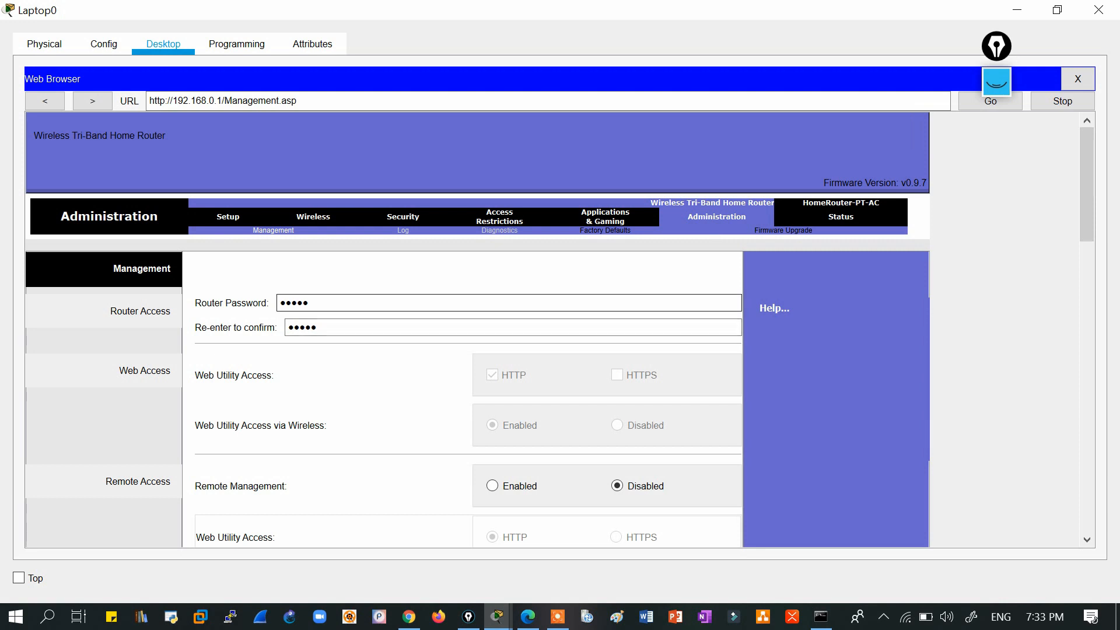
drag(320, 303, 241, 297)
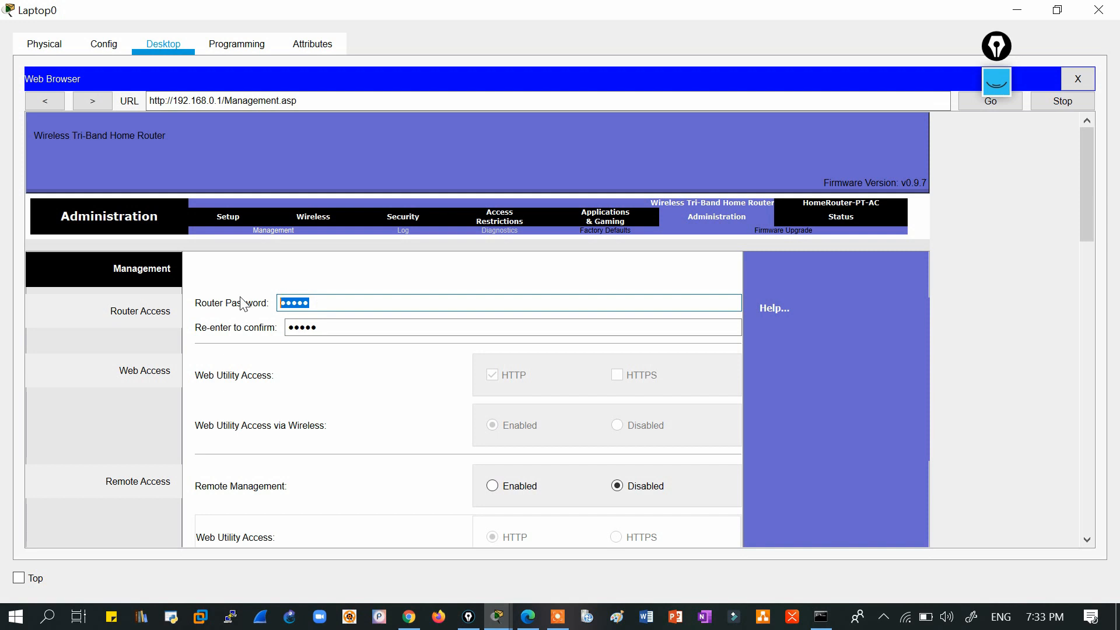
text(cisco12345)
click(335, 327)
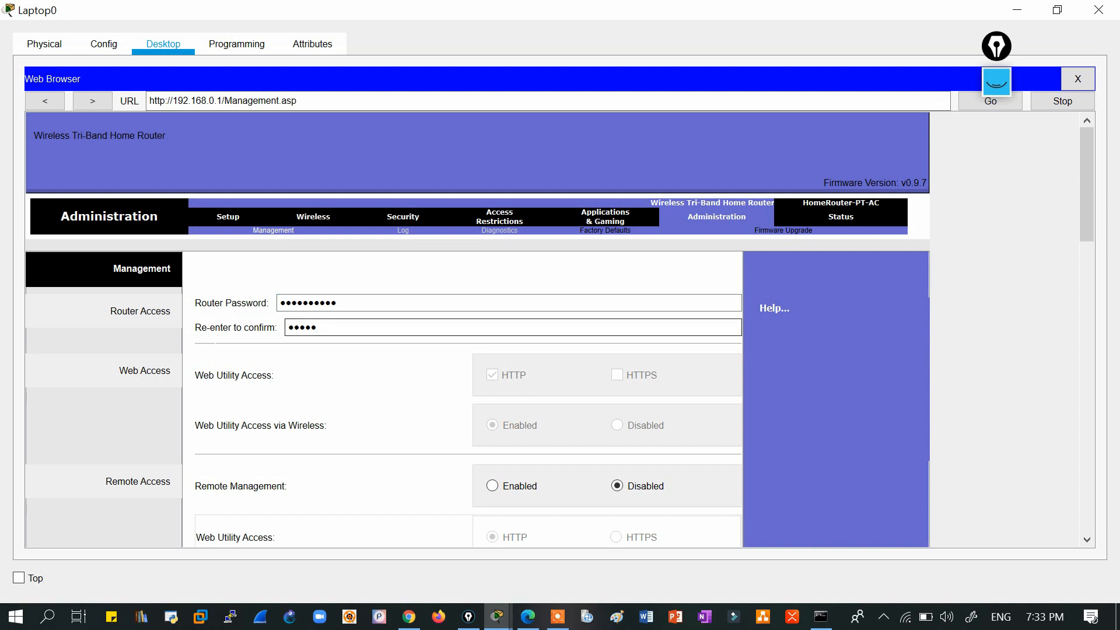
key(BackSpace)
key(BackSpace)
key(BackSpace)
key(BackSpace)
key(BackSpace)
text(cisco12345)
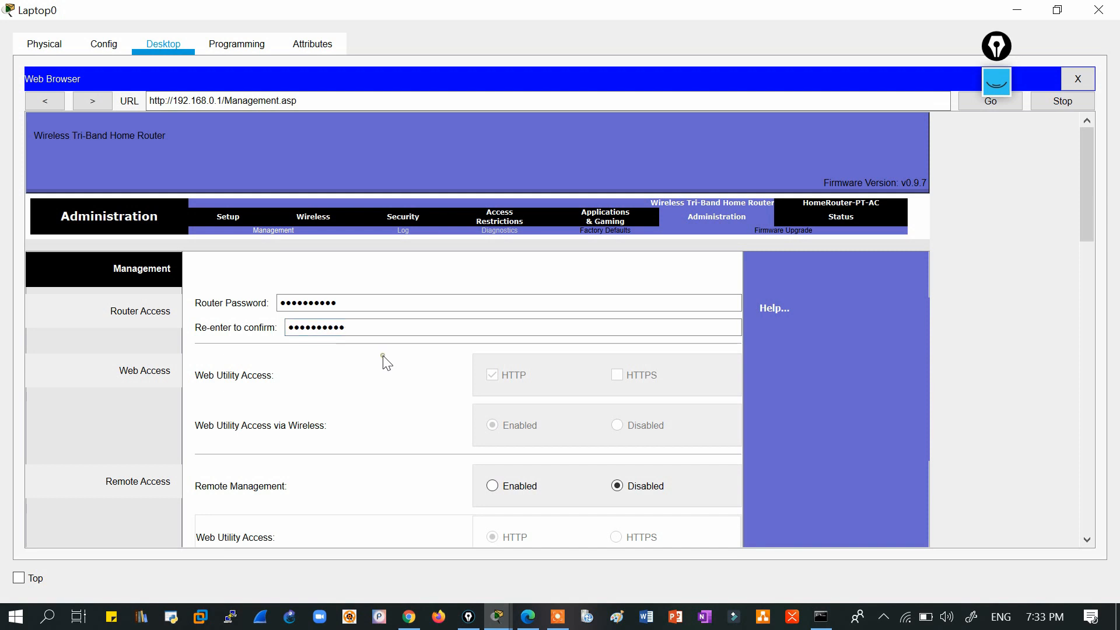
drag(1086, 238, 1069, 518)
Save the settings and try signing in to the Authorization prompt with the old credentials.
click(500, 505)
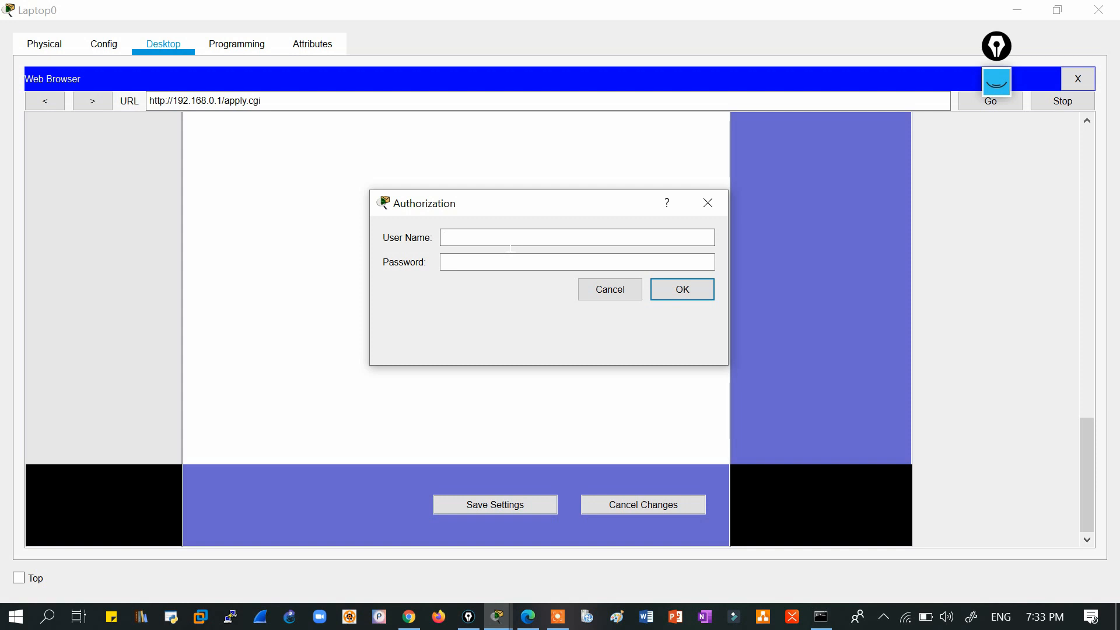
text(admin)
key(Tab)
text(admin)
key(Return)
Sign in with the new password so settings succeed, then continue to the Management page.
text(admin)
key(Tab)
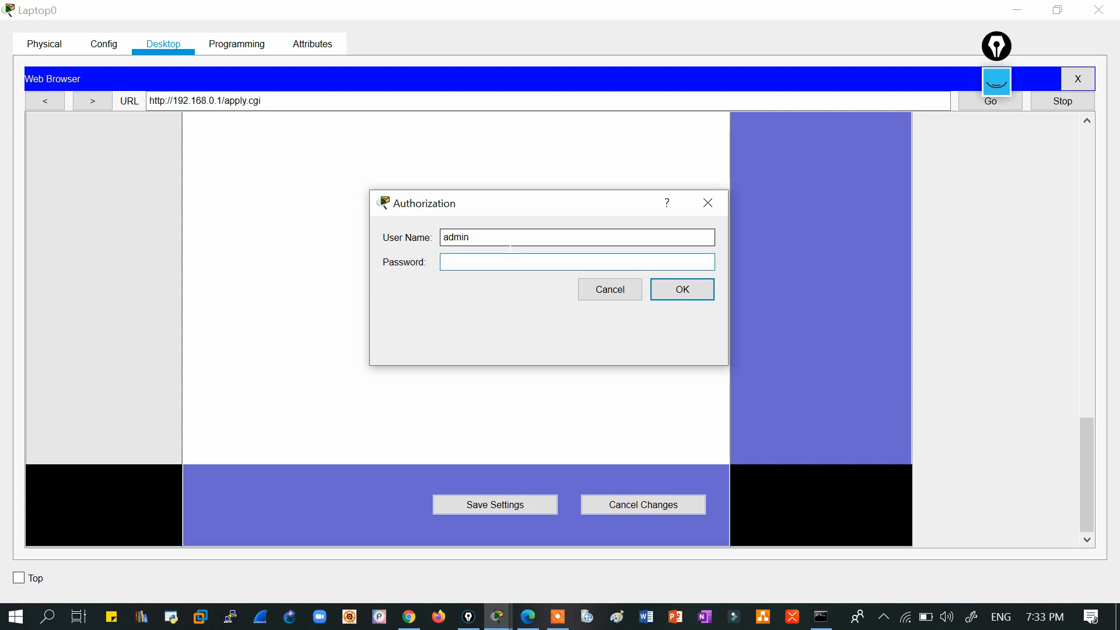
text(1234567890)
key(Return)
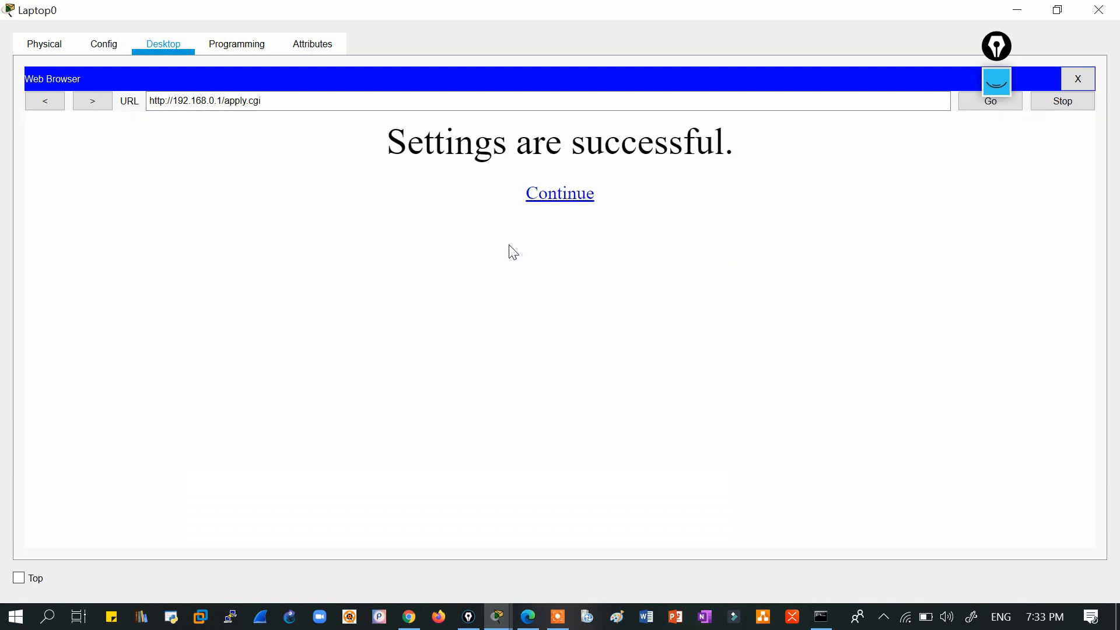
click(549, 200)
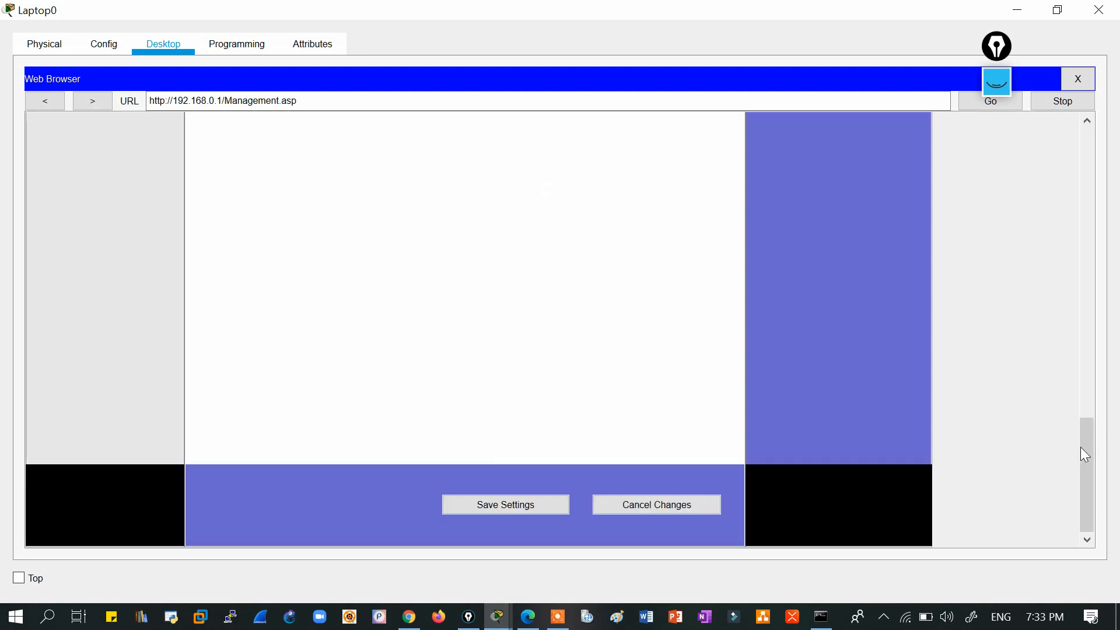
Back up the router configuration to the laptop desktop as WRT300NV1.0_v1.03.6.cfg.
drag(1086, 443, 1059, 267)
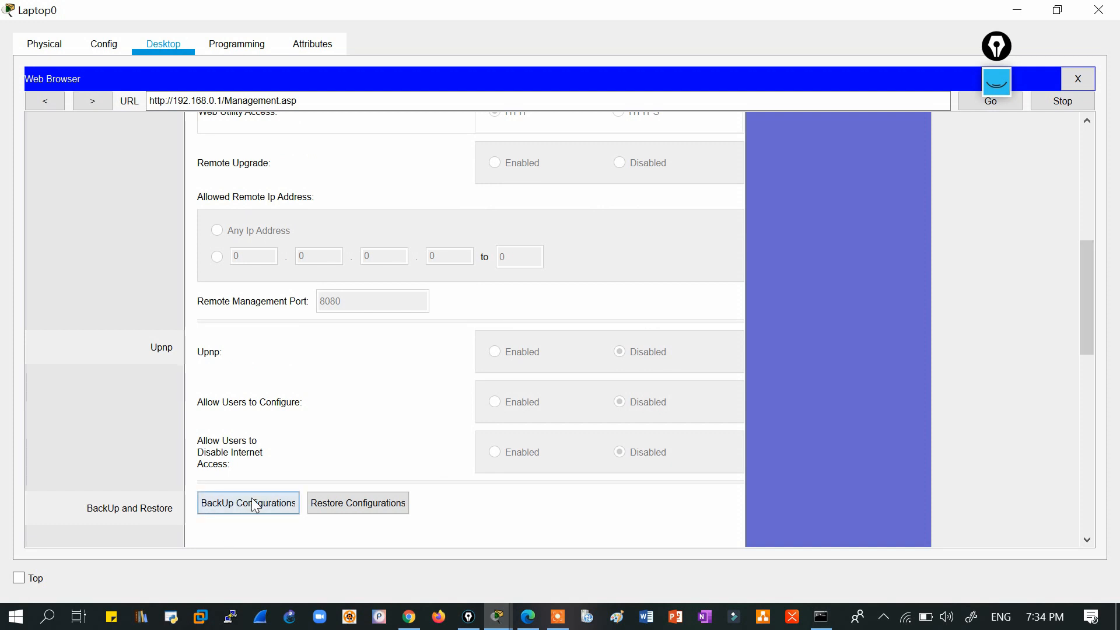
drag(1086, 304, 1084, 179)
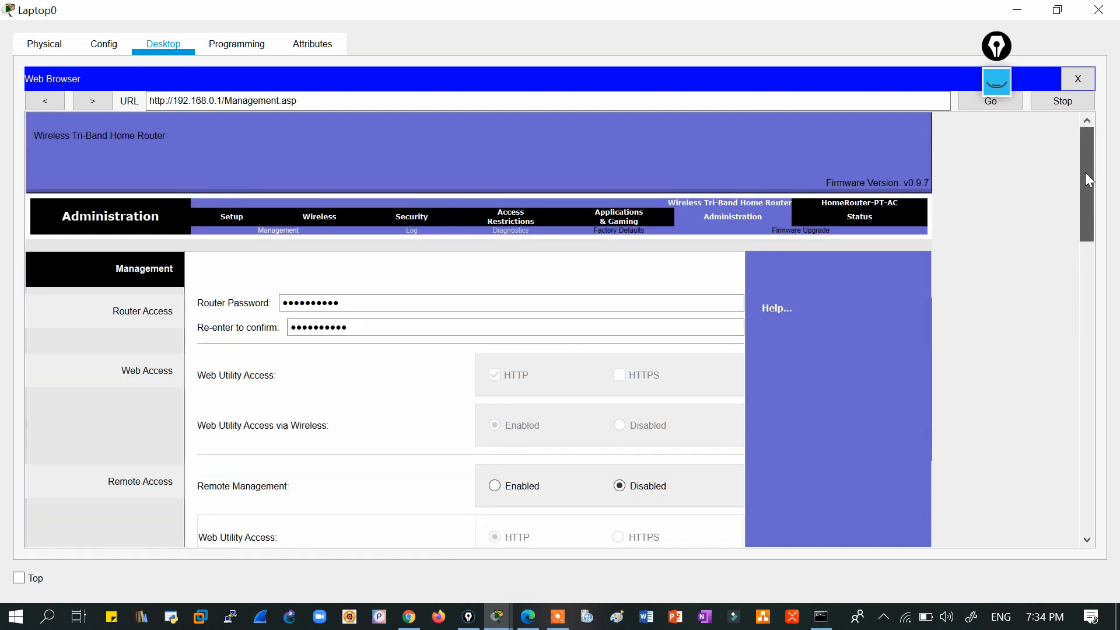
mouse_move(1077, 188)
mouse_down()
mouse_move(1078, 209)
mouse_move(1082, 175)
mouse_up()
drag(1083, 150, 1072, 345)
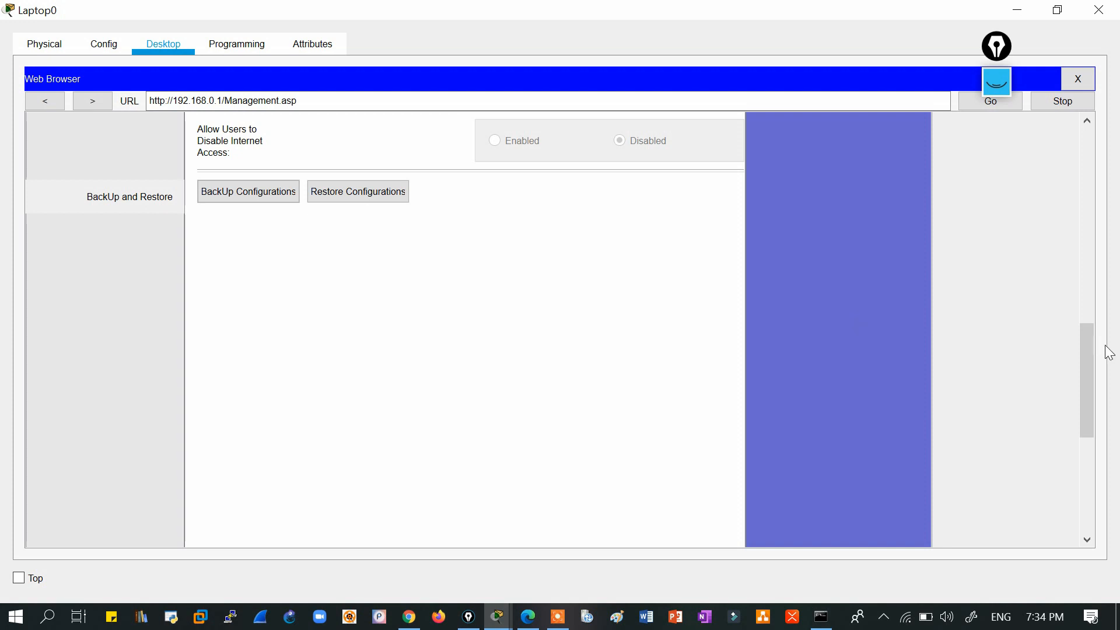
drag(1087, 365, 1090, 332)
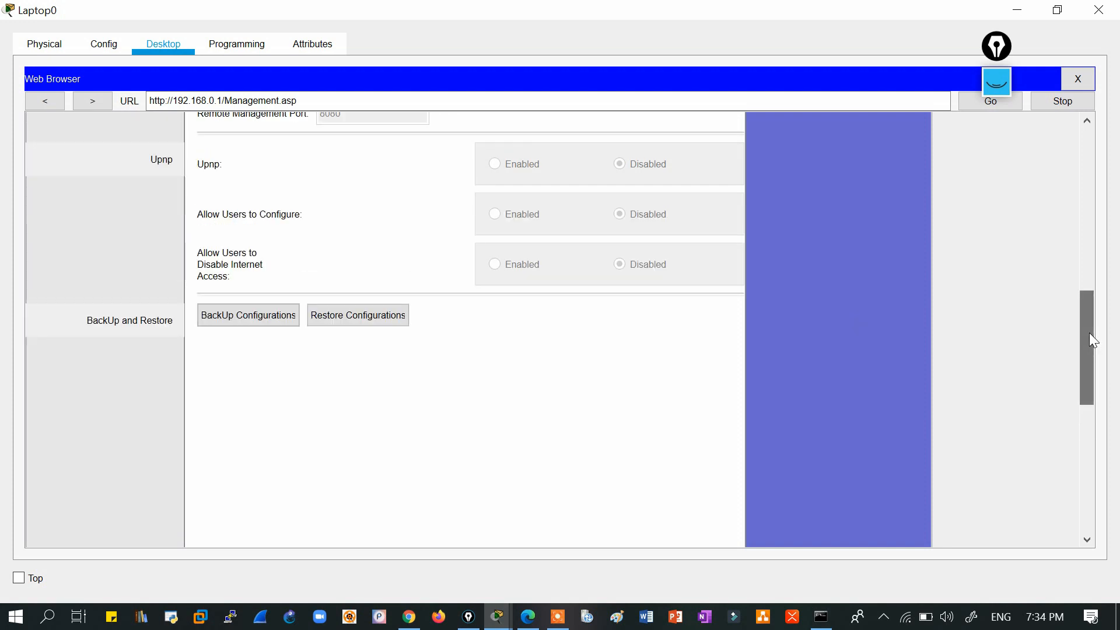
click(248, 320)
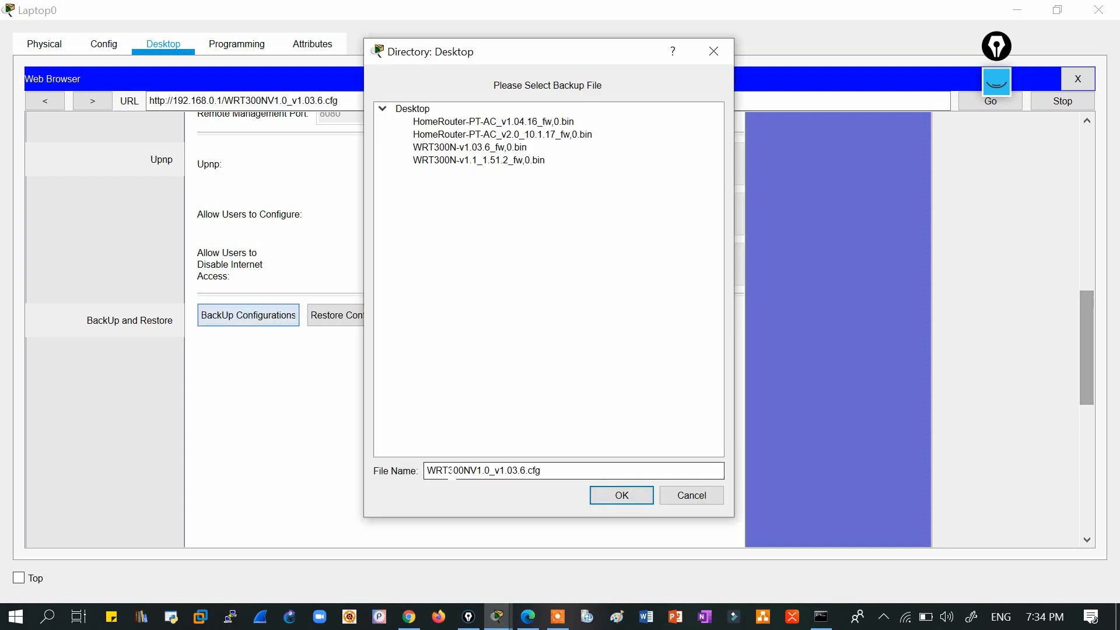
click(637, 497)
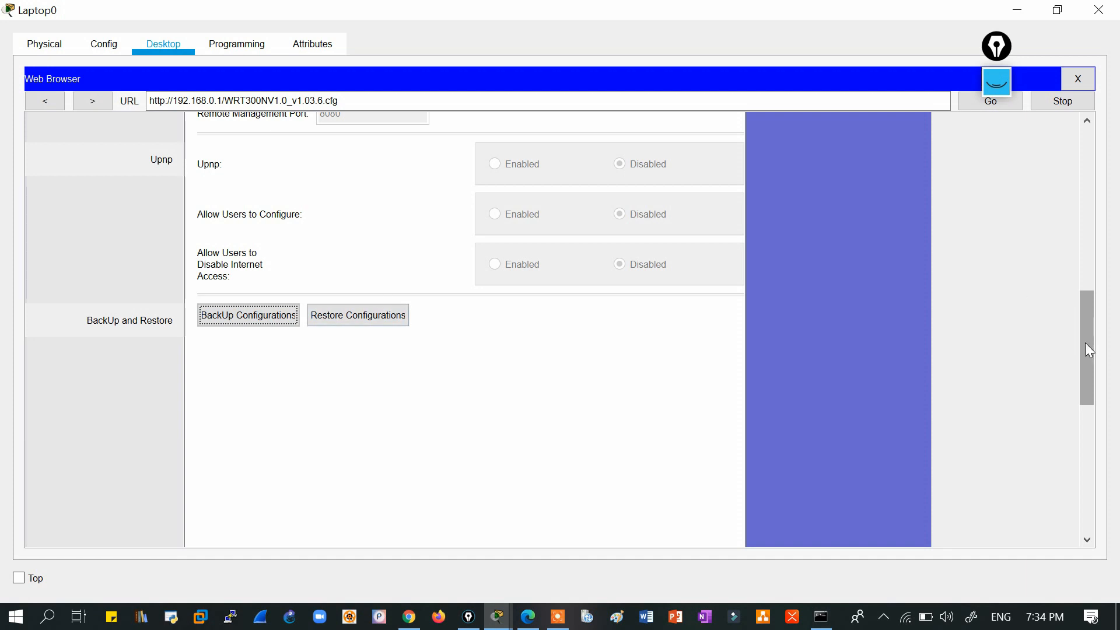
Leave Remote Management set to Disabled, with web access over HTTP only.
drag(1080, 358, 1035, 252)
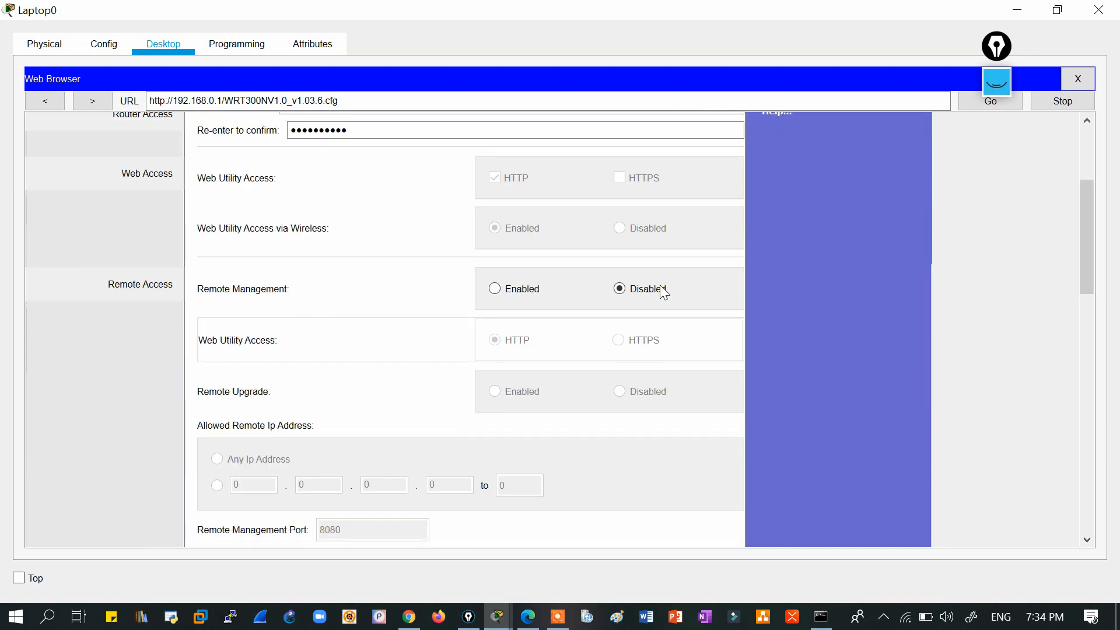
click(633, 290)
drag(1082, 245, 1082, 163)
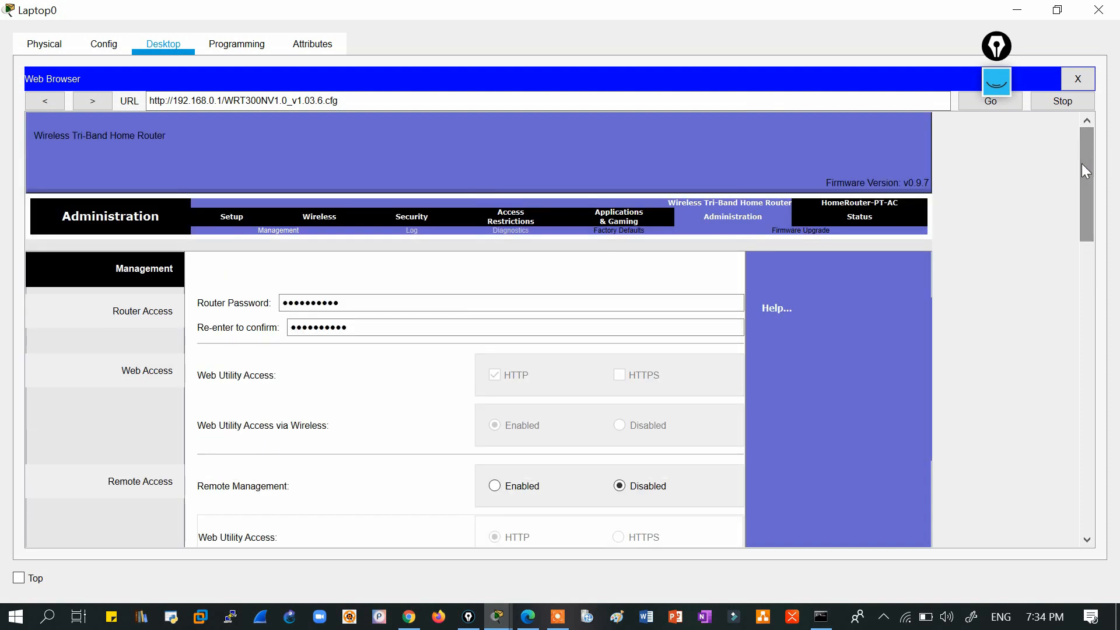
Show the router's Status page and renew its Internet IP address.
click(869, 220)
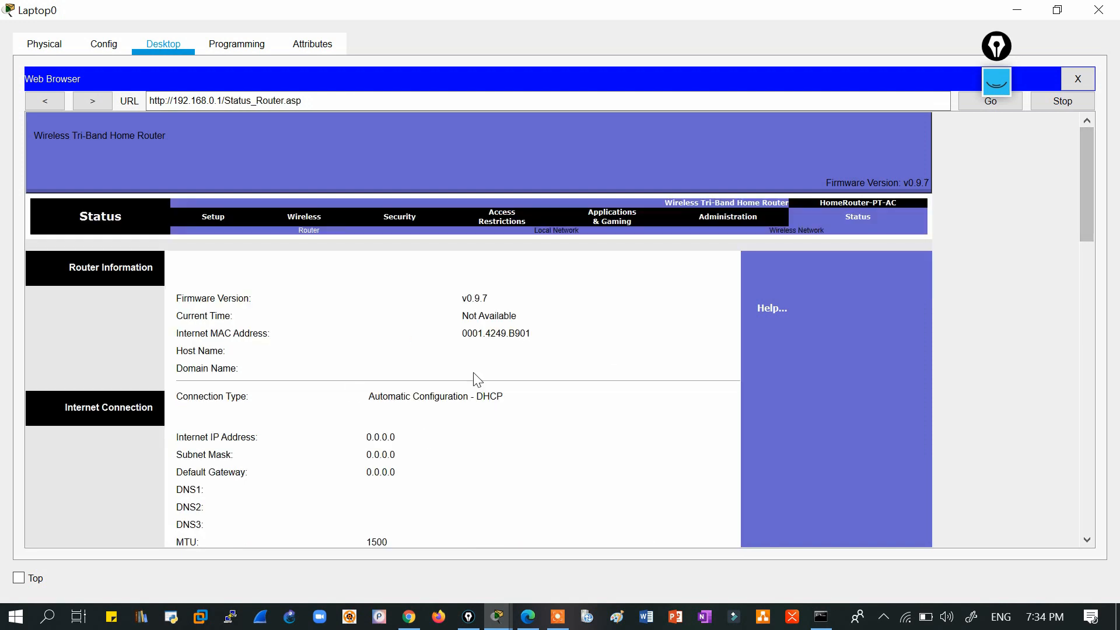
drag(1082, 180, 1083, 210)
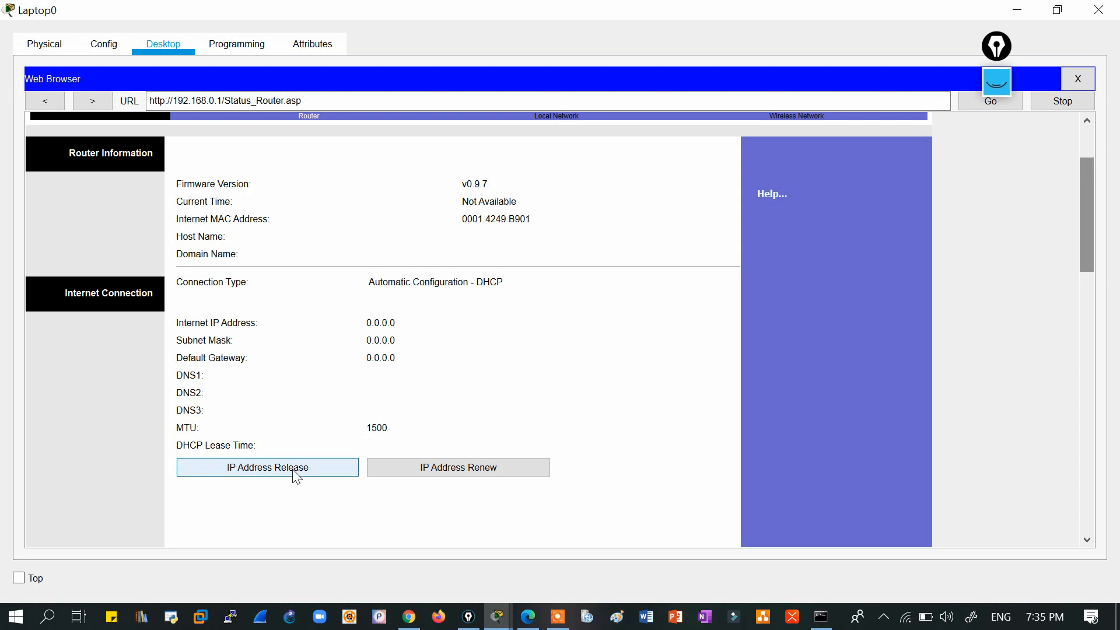
click(410, 470)
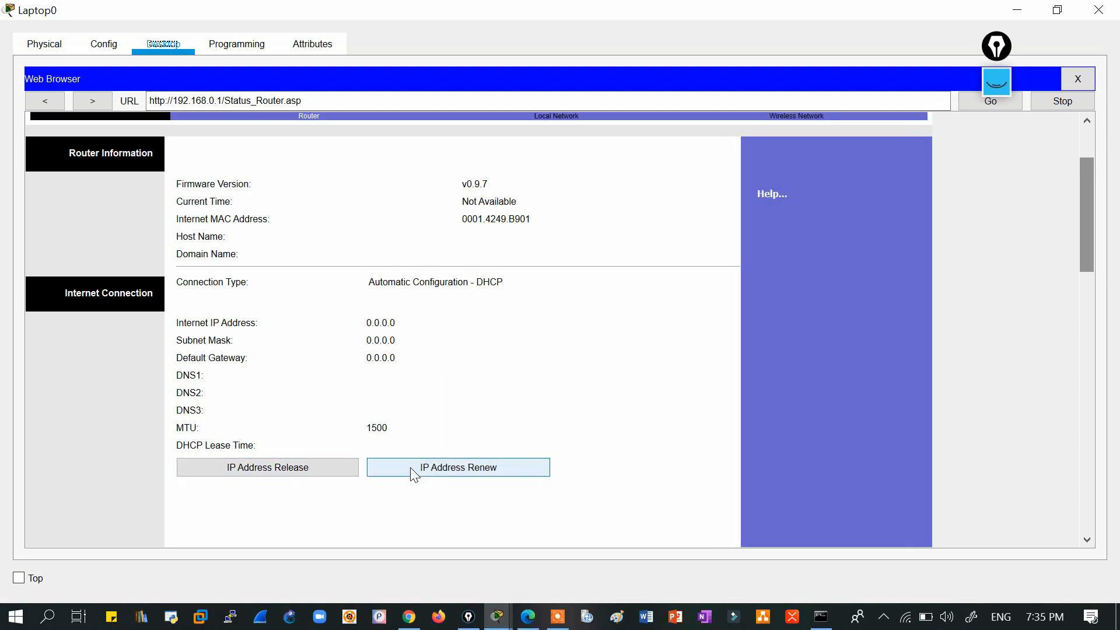
drag(1087, 228, 1085, 149)
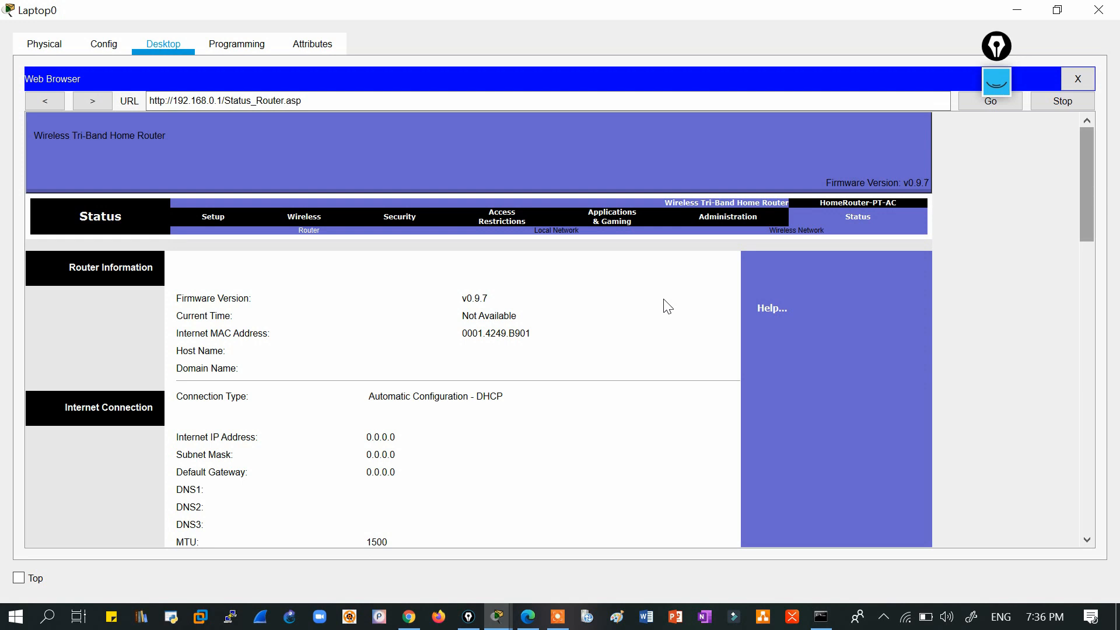
Compare with a real router's web page, then return to the laptop's browser.
click(409, 616)
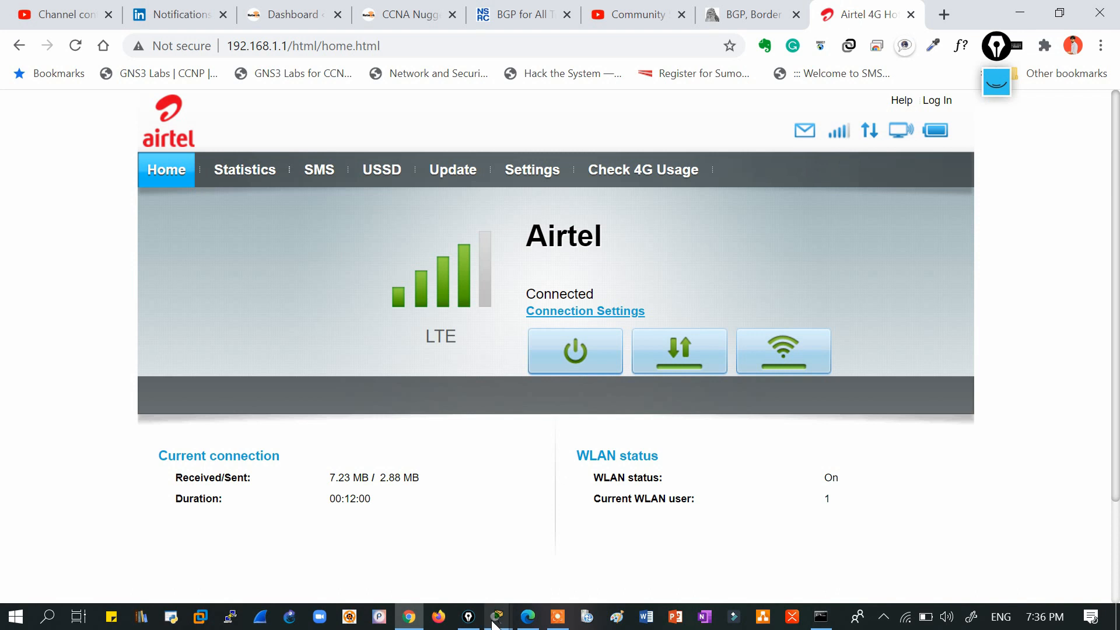
mouse_move(498, 617)
click(576, 537)
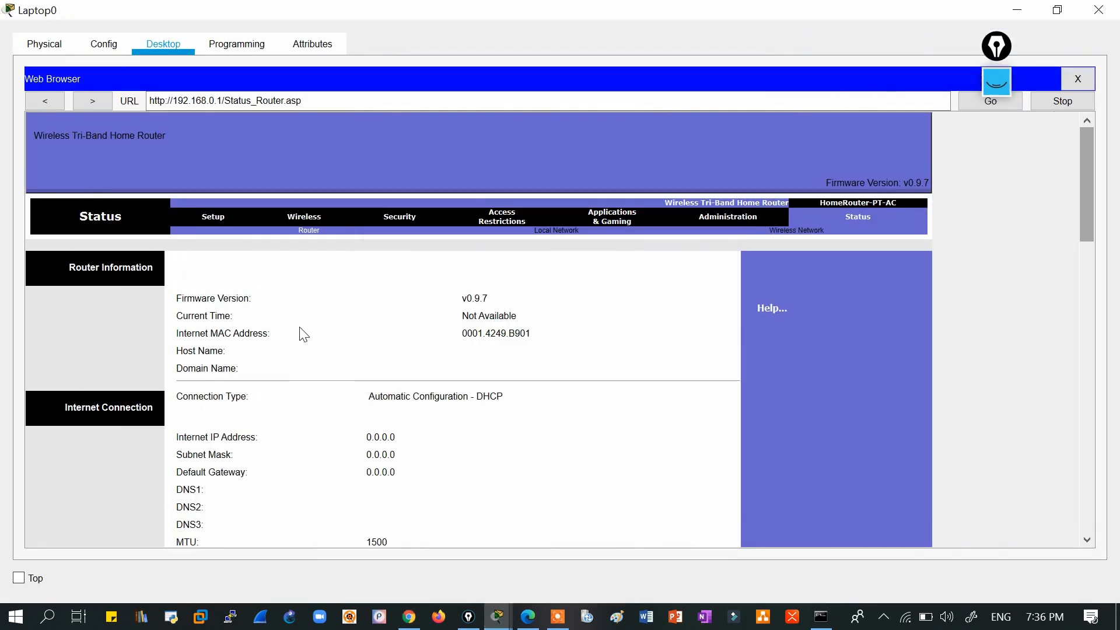
Show Setup > Wireless Basic Settings with 2.4 GHz SSID Default on channel 1; check the computer's wireless networks.
click(209, 222)
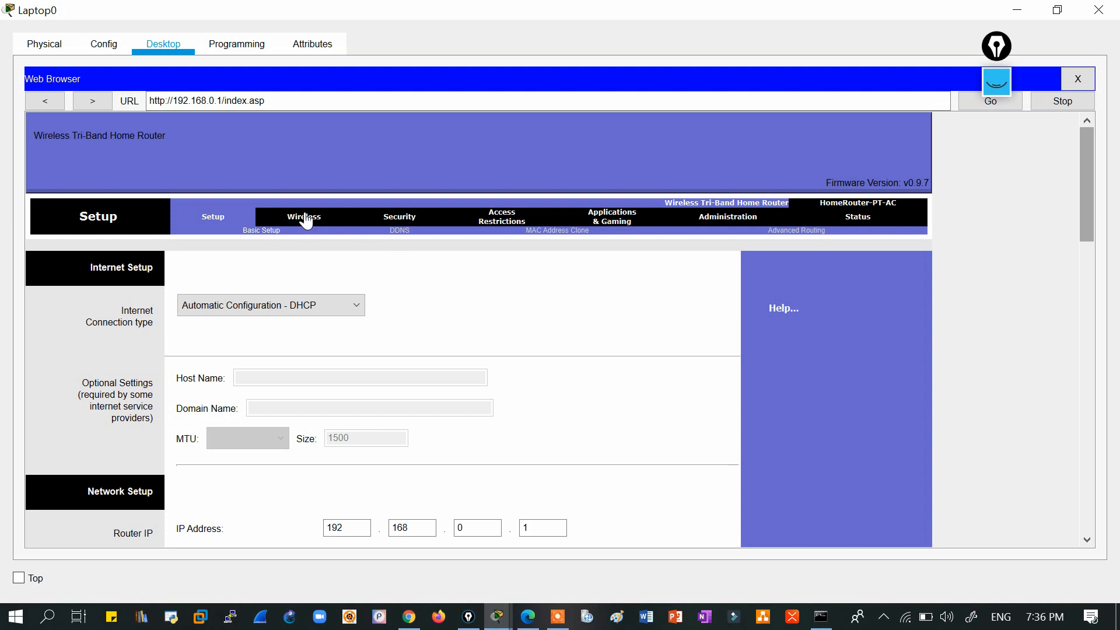
click(304, 218)
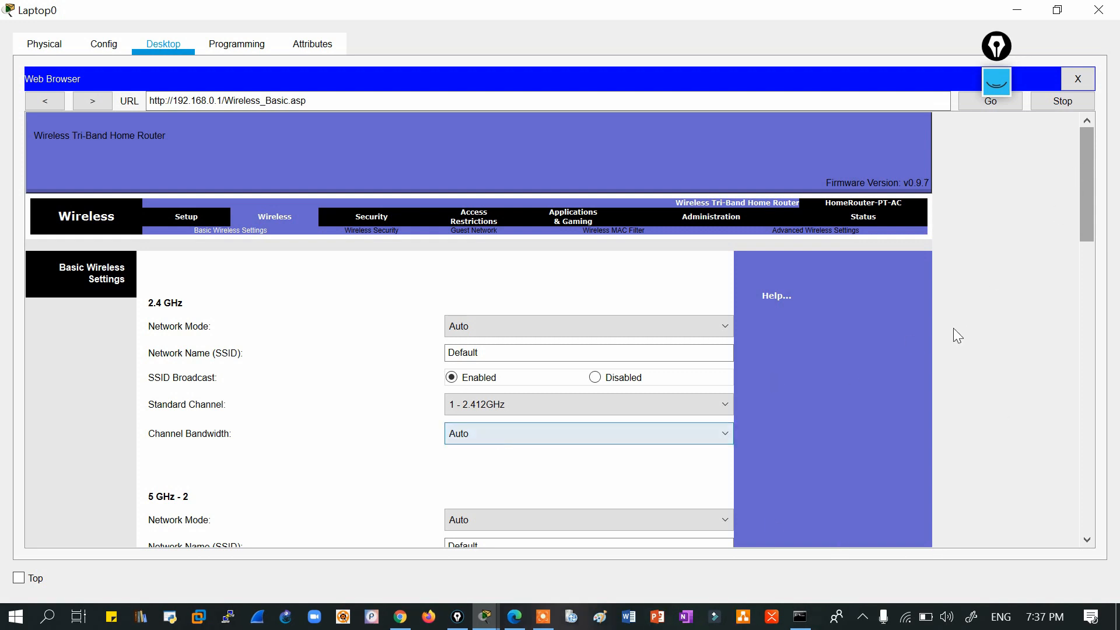
drag(1089, 220, 1087, 129)
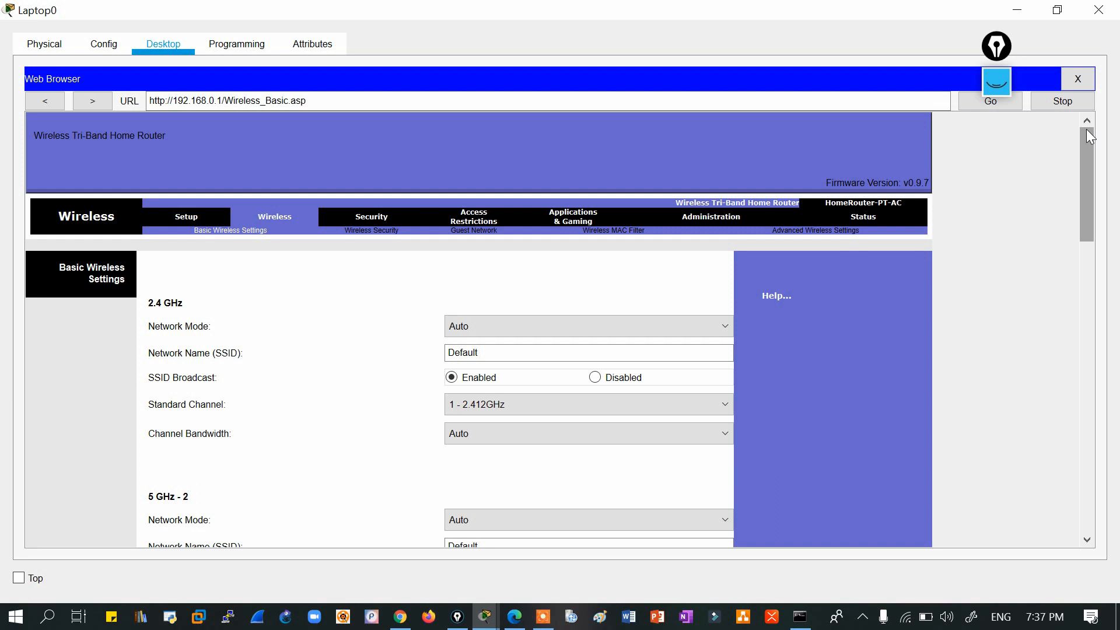
click(904, 618)
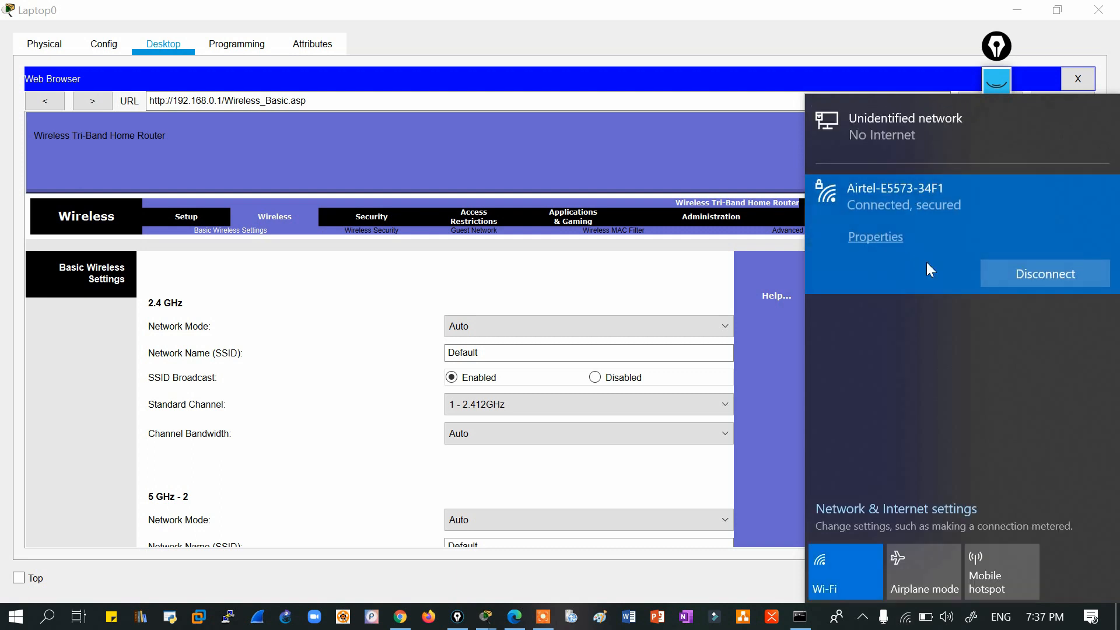
click(708, 140)
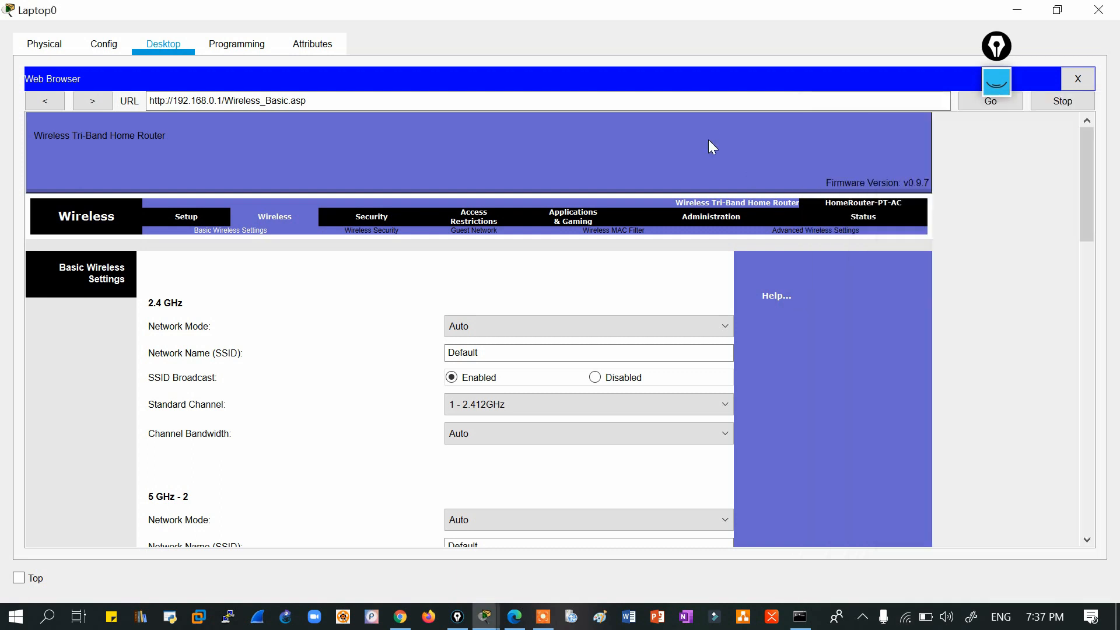